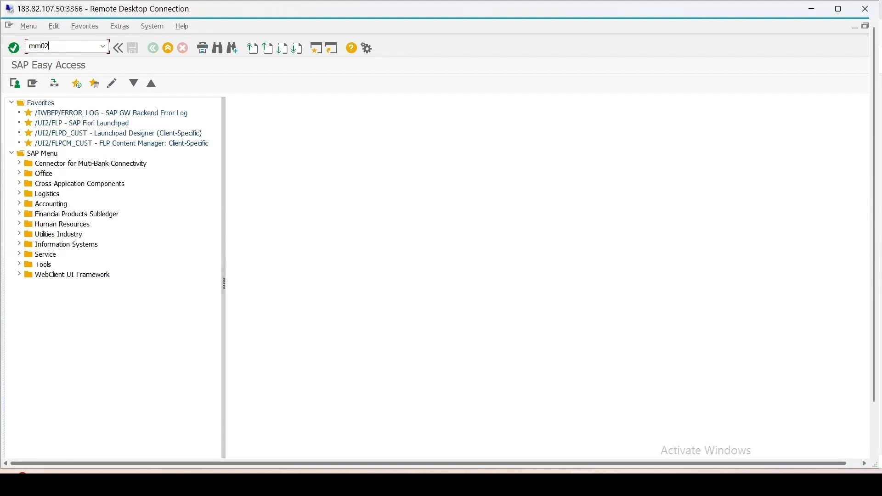
Step: Open material 1124 for changing with transaction MM02, look through its selectable views and close the view selection
{"action": "key", "text": "Return"}
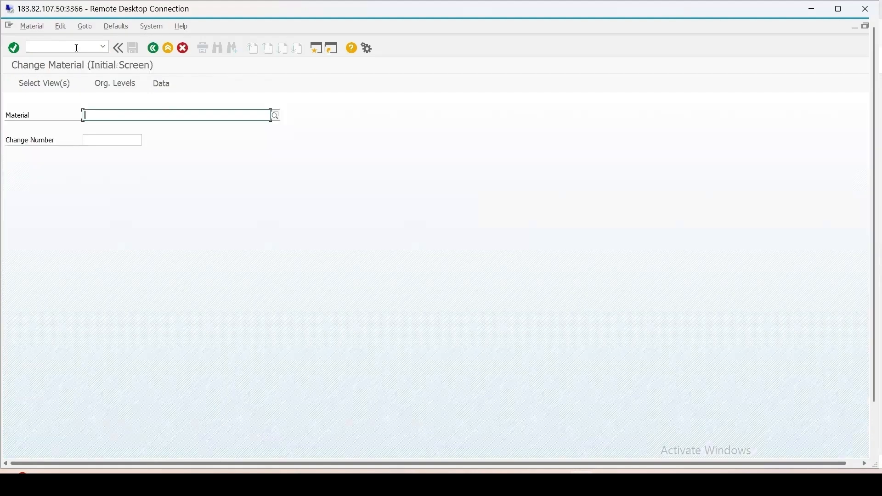
{"action": "type", "text": "1124"}
{"action": "key", "text": "Return"}
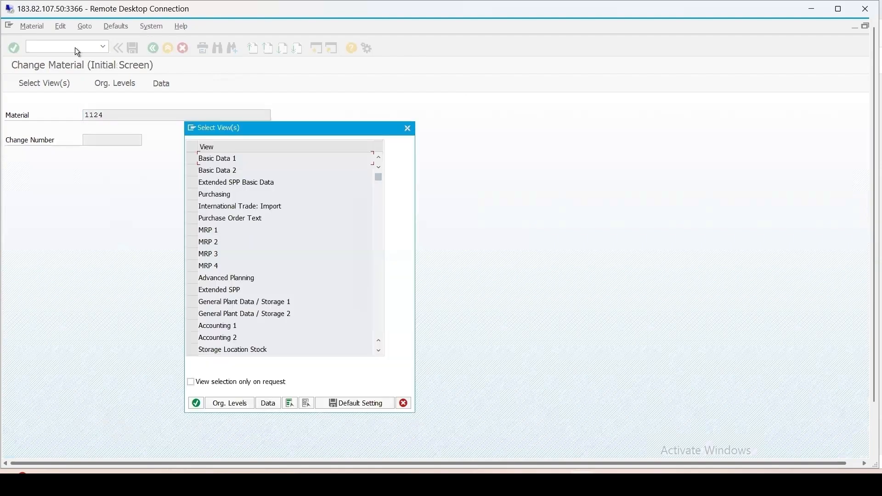
{"action": "scroll", "coordinate": [333, 266], "scroll_direction": "down", "scroll_amount": 4}
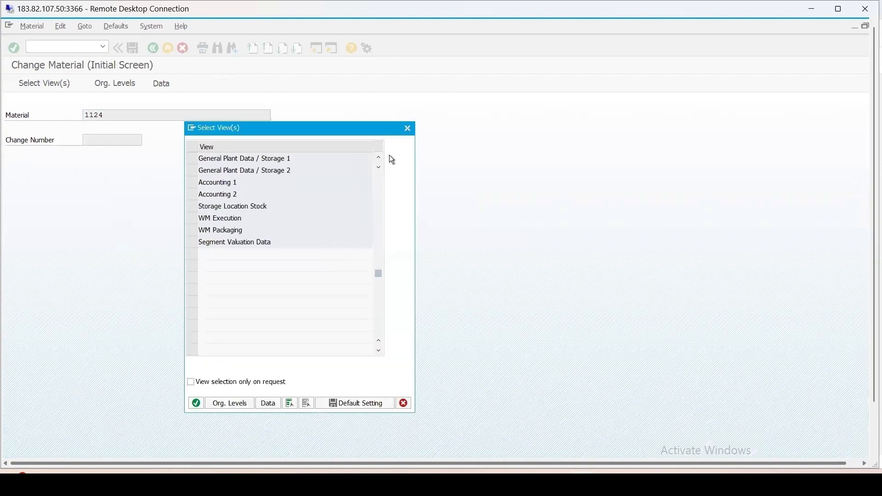
{"action": "left_click", "coordinate": [408, 128]}
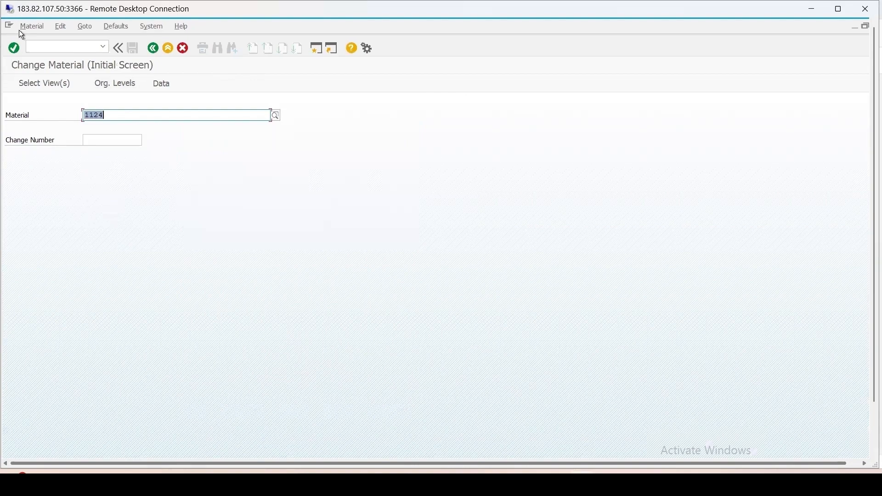
Step: Start creating immediately the Quality Management view of material 1124 for plant 1000
{"action": "left_click", "coordinate": [31, 27]}
{"action": "mouse_move", "coordinate": [103, 51]}
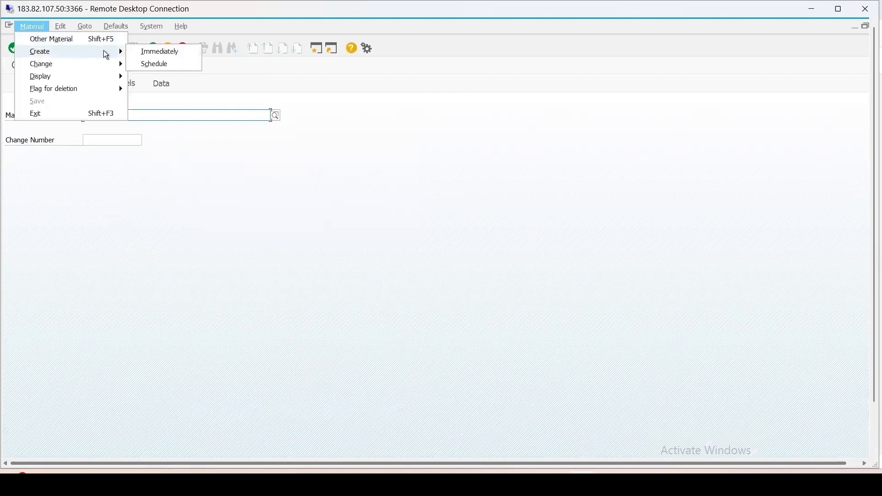
{"action": "left_click", "coordinate": [156, 52]}
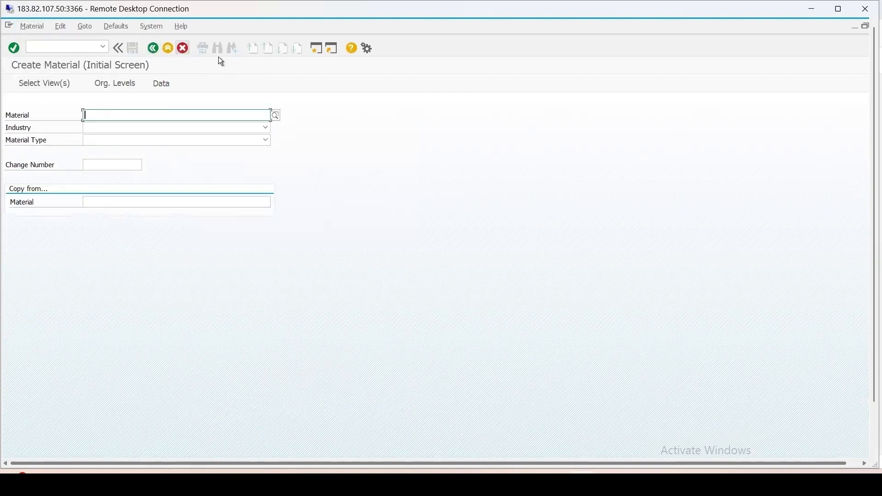
{"action": "type", "text": "1124"}
{"action": "key", "text": "Return"}
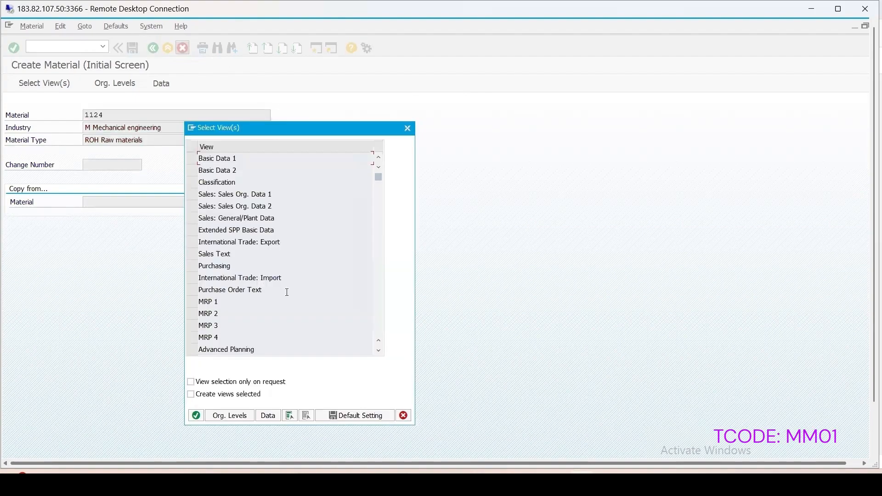
{"action": "scroll", "coordinate": [287, 293], "scroll_direction": "down", "scroll_amount": 4}
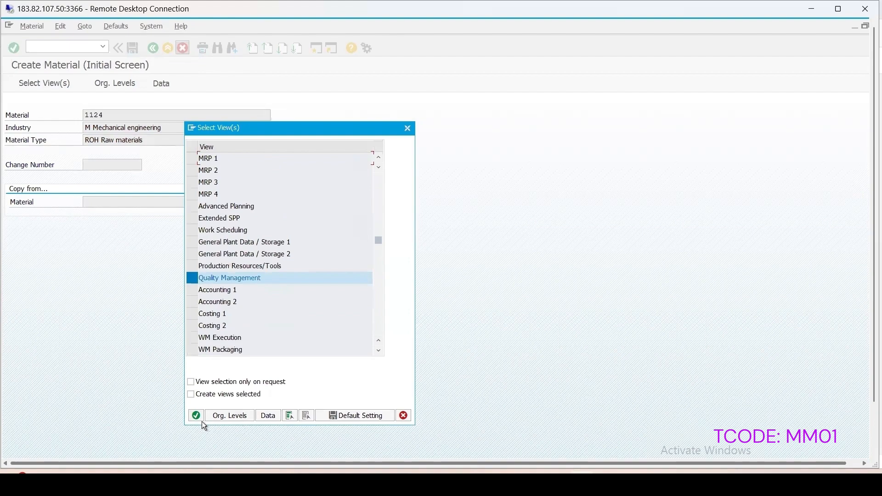
{"action": "left_click", "coordinate": [197, 415]}
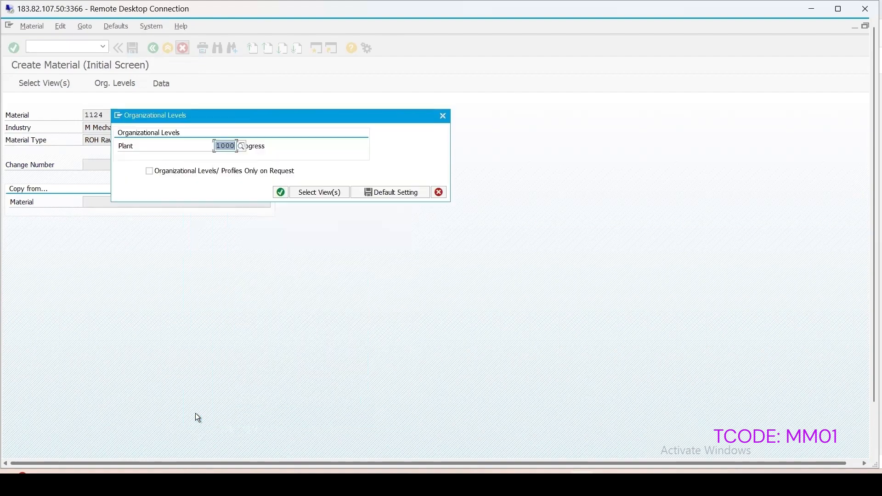
{"action": "left_click", "coordinate": [279, 192]}
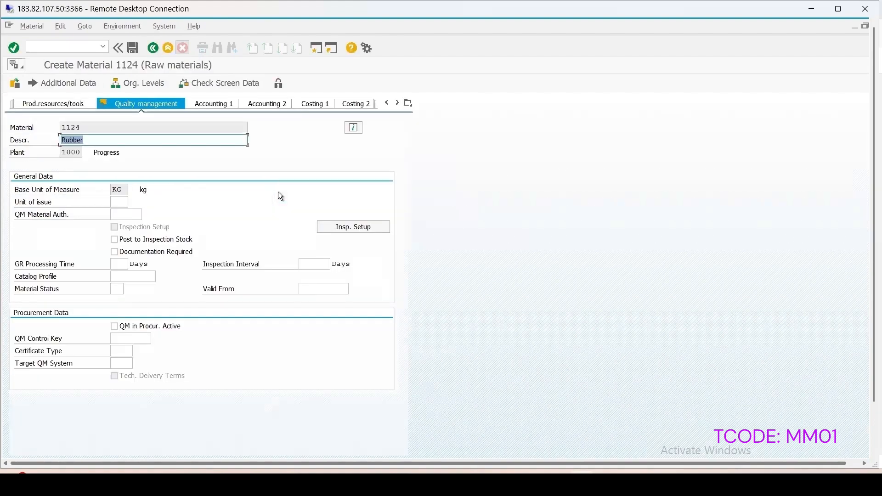
Step: In the material's inspection setup, add inspection type 05, mark it active, display its details and confirm the setup
{"action": "left_click", "coordinate": [352, 225]}
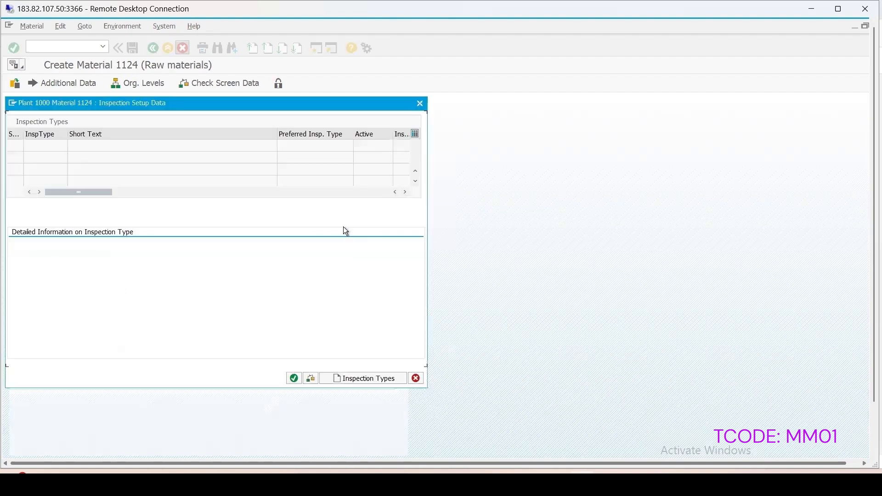
{"action": "left_click", "coordinate": [354, 378]}
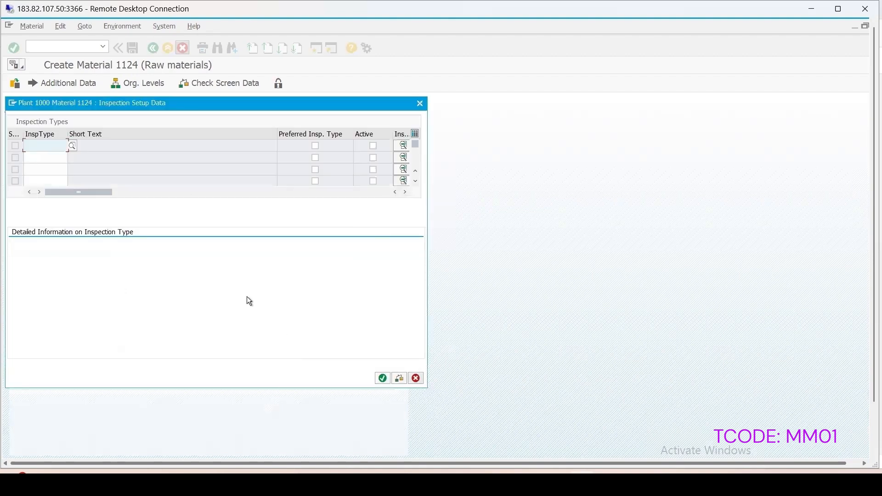
{"action": "type", "text": "05"}
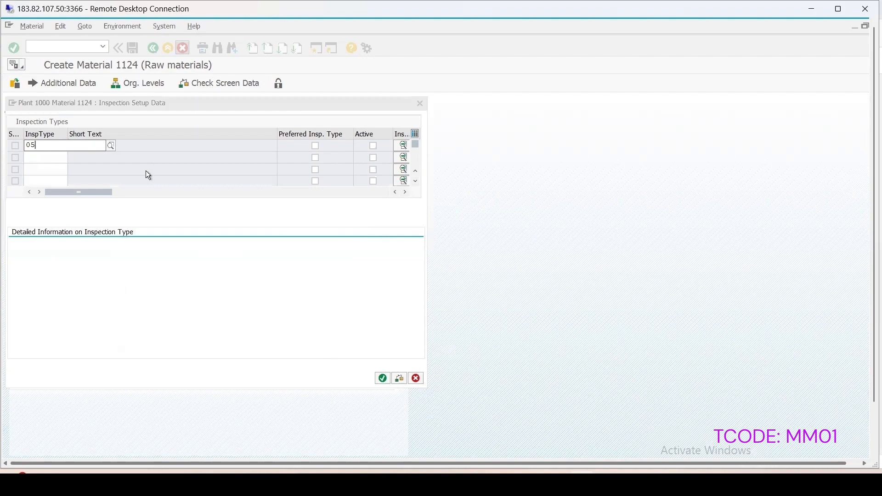
{"action": "left_click", "coordinate": [374, 146]}
{"action": "left_click", "coordinate": [403, 146]}
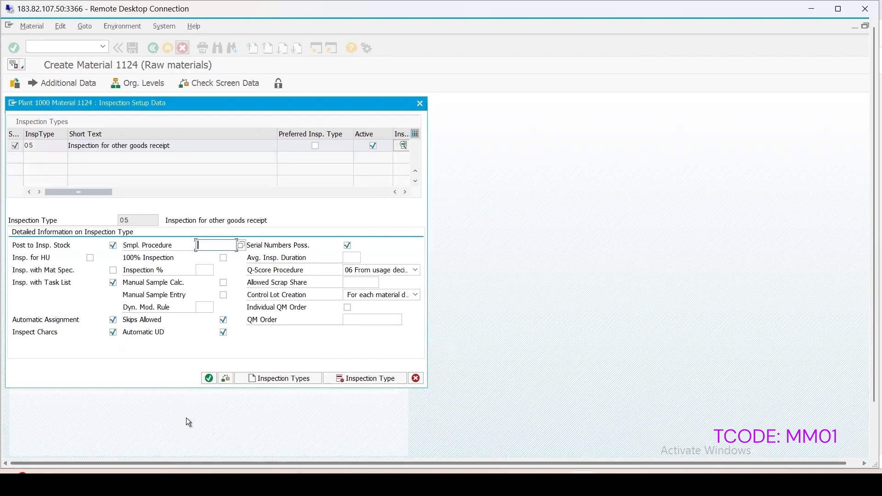
{"action": "left_click", "coordinate": [209, 378]}
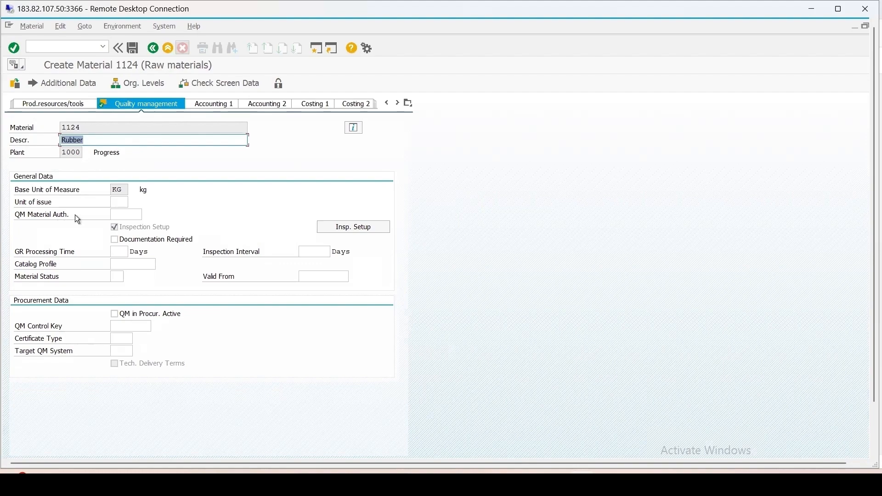
Step: Set the QM material authorization to group 000021, Digital signature in results recording, and save the material
{"action": "left_click", "coordinate": [123, 214]}
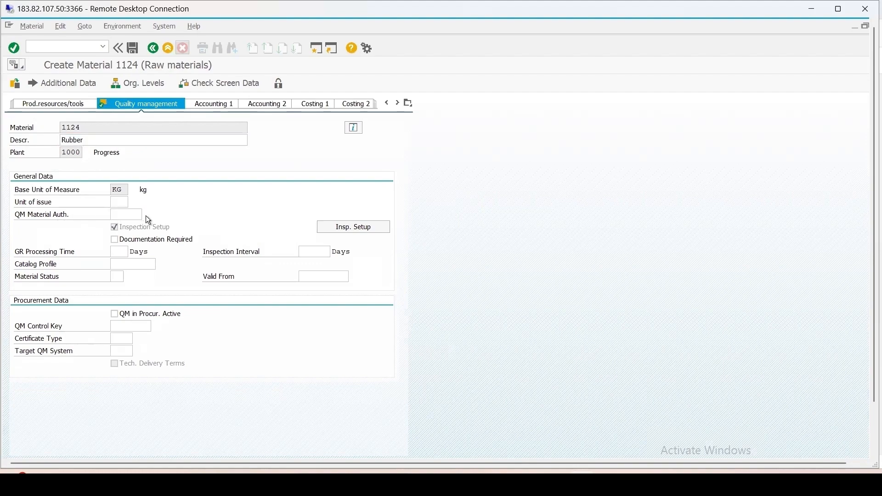
{"action": "left_click_drag", "start_coordinate": [244, 202], "coordinate": [400, 125]}
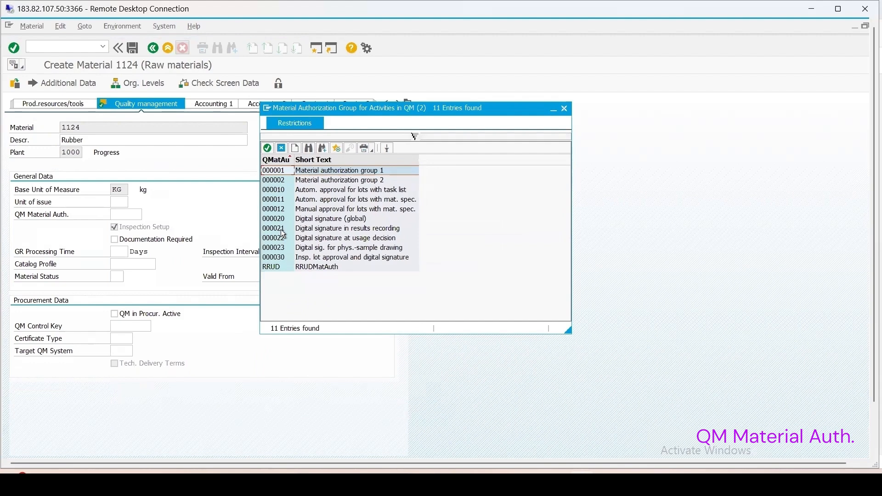
{"action": "double_click", "coordinate": [316, 230]}
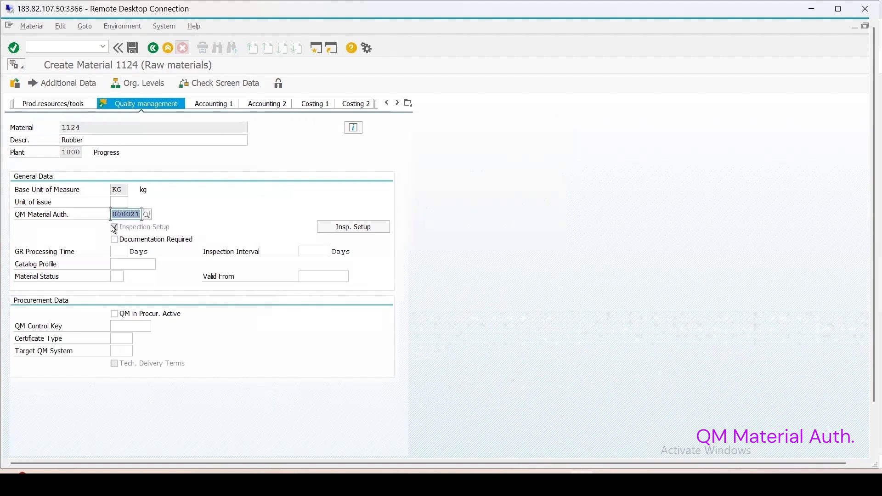
{"action": "left_click", "coordinate": [146, 214]}
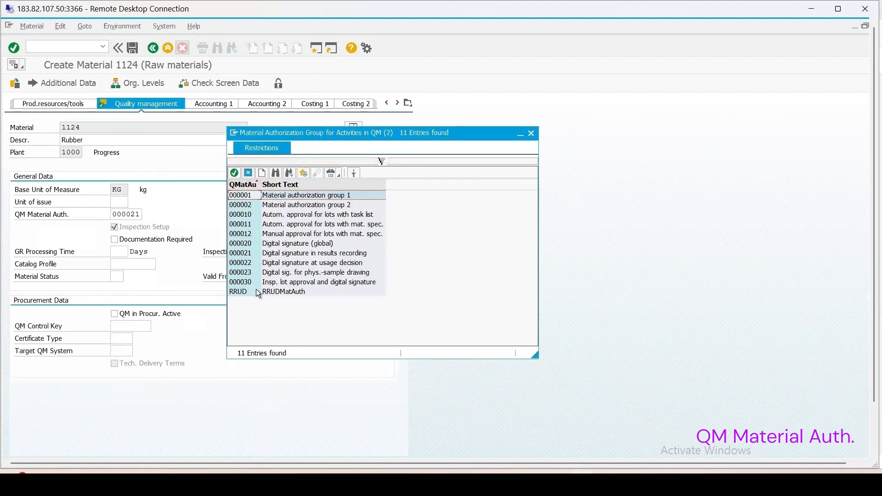
{"action": "left_click", "coordinate": [525, 133]}
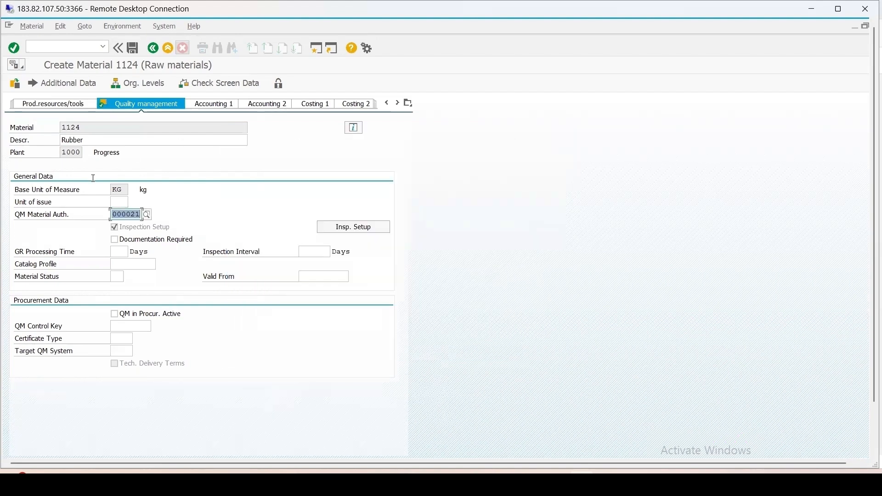
{"action": "left_click", "coordinate": [133, 48]}
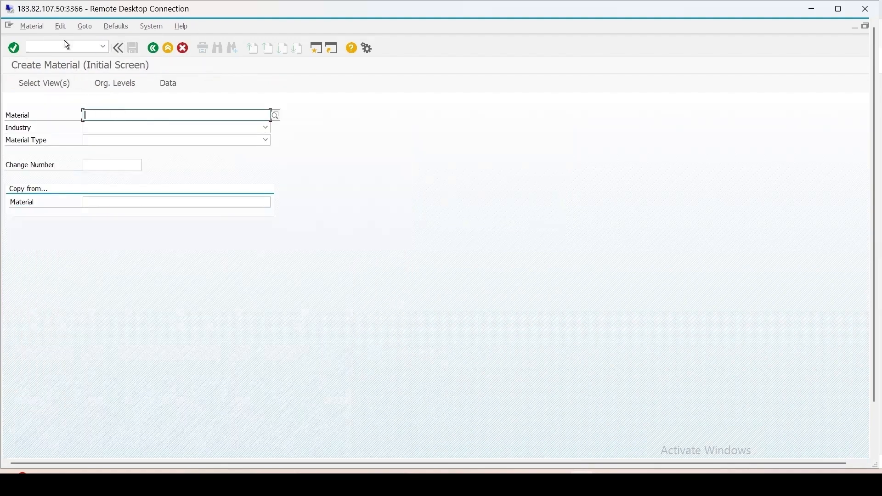
Step: Open transaction QP01 and start creating an inspection plan for material 1124 in plant 1000
{"action": "left_click", "coordinate": [60, 47]}
{"action": "type", "text": "/n"}
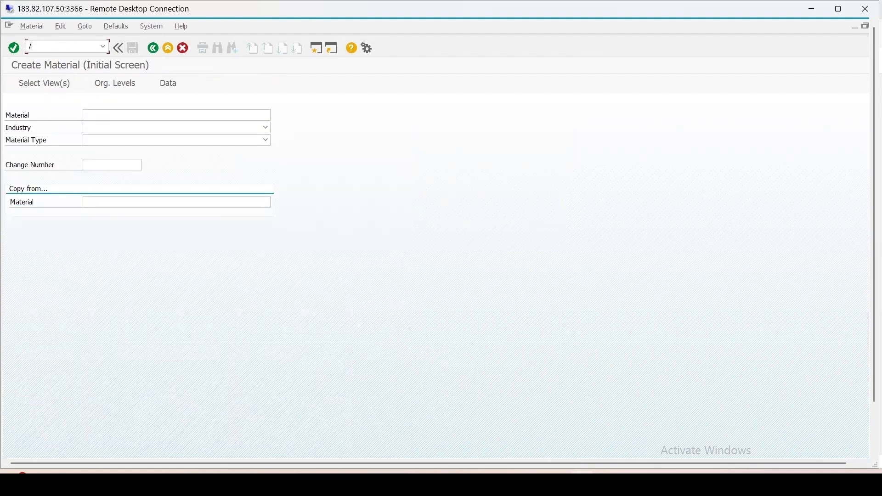
{"action": "type", "text": "qp01"}
{"action": "key", "text": "Return"}
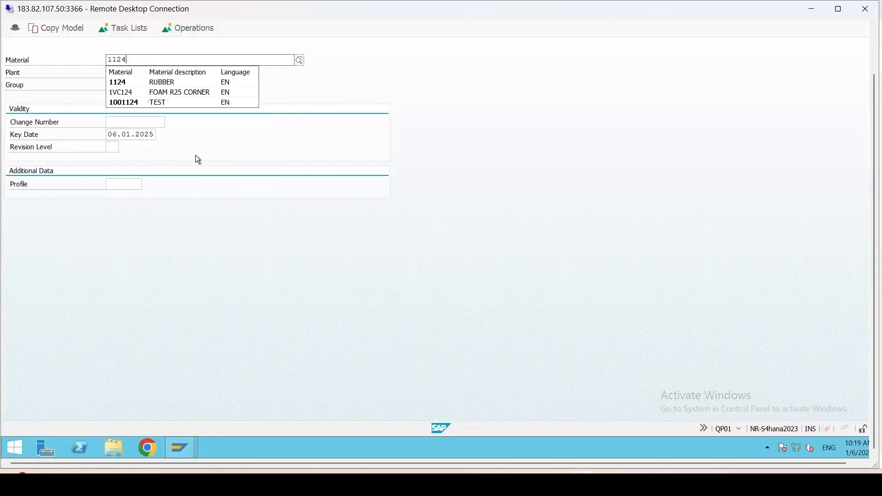
{"action": "left_click", "coordinate": [195, 157]}
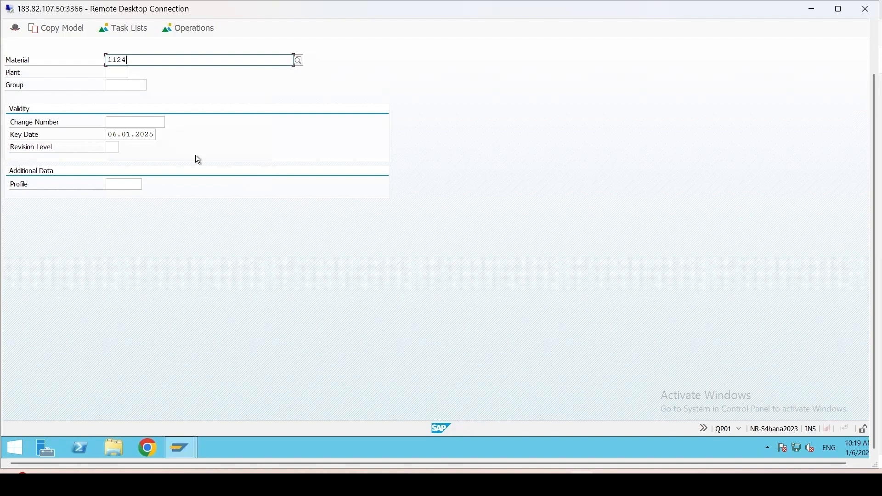
{"action": "key", "text": "Tab"}
{"action": "type", "text": "1000"}
{"action": "key", "text": "Return"}
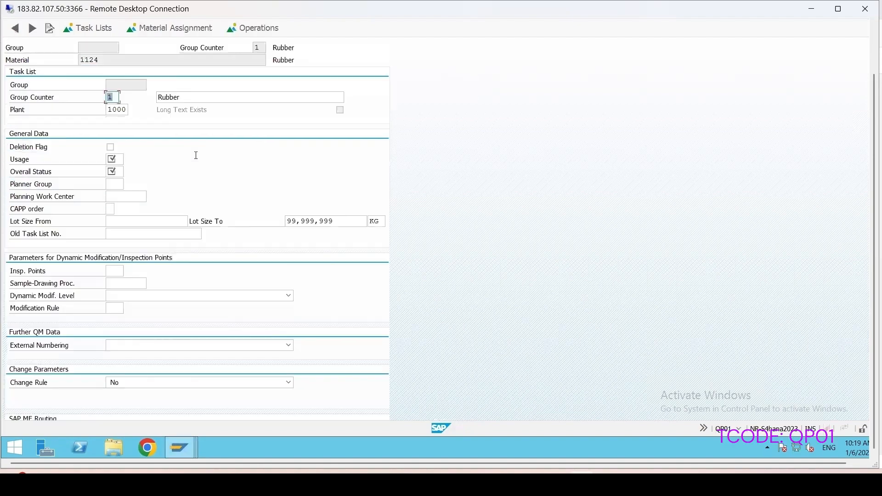
Step: In the inspection plan's general data, set the usage to 5 and the overall status to 4
{"action": "left_click", "coordinate": [122, 161]}
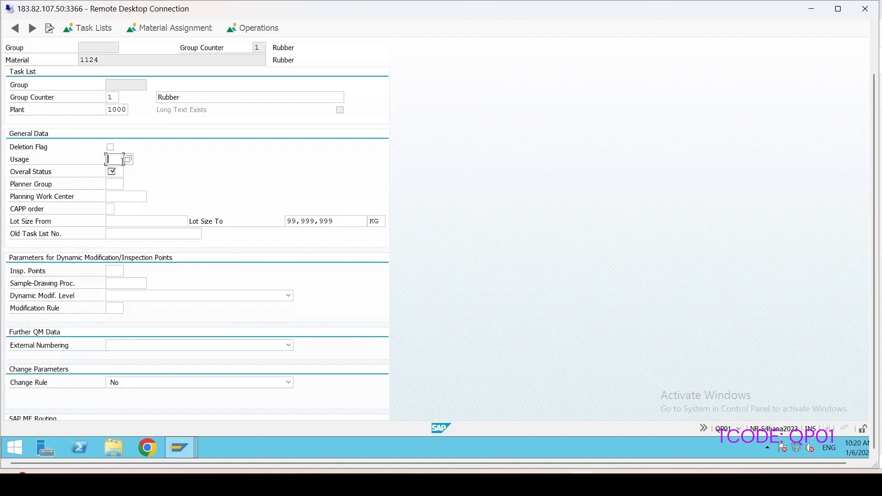
{"action": "type", "text": "5"}
{"action": "left_click", "coordinate": [113, 172]}
{"action": "left_click", "coordinate": [113, 174]}
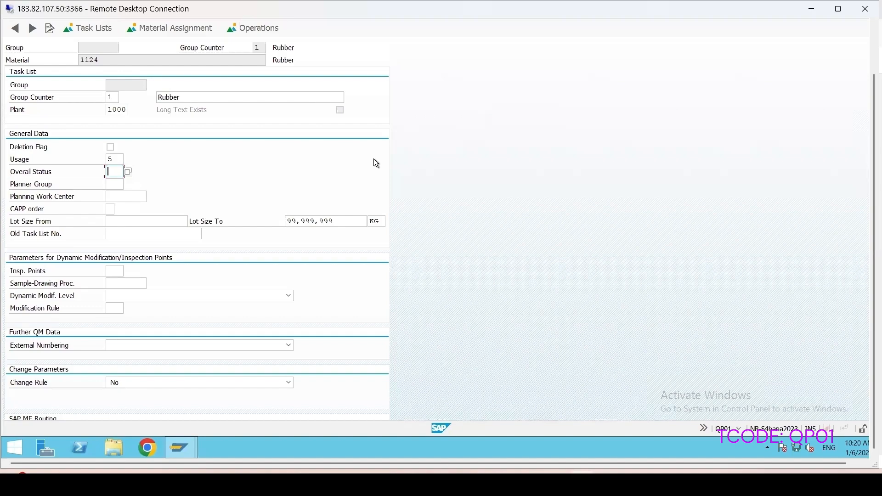
{"action": "type", "text": "4"}
{"action": "key", "text": "Return"}
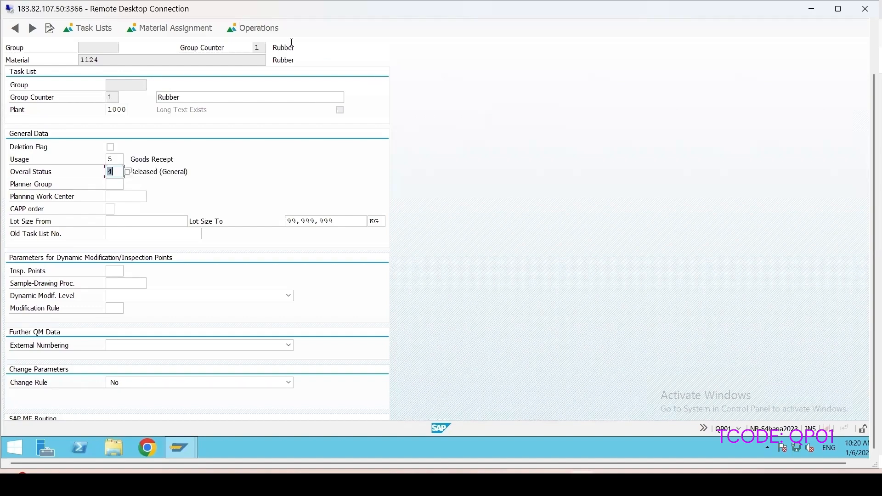
Step: Enter operation 0010 of the plan with control key QM01 and the description Inspection
{"action": "left_click", "coordinate": [266, 28]}
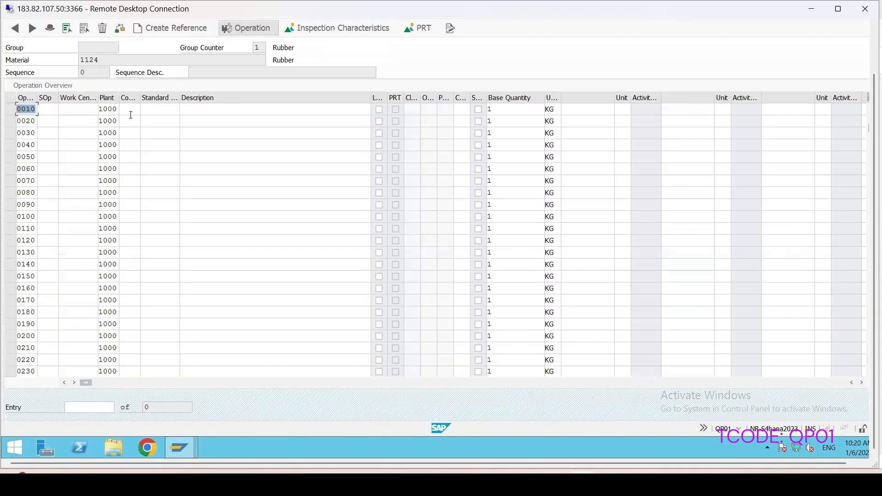
{"action": "left_click", "coordinate": [130, 110]}
{"action": "left_click", "coordinate": [131, 120]}
{"action": "left_click", "coordinate": [225, 110]}
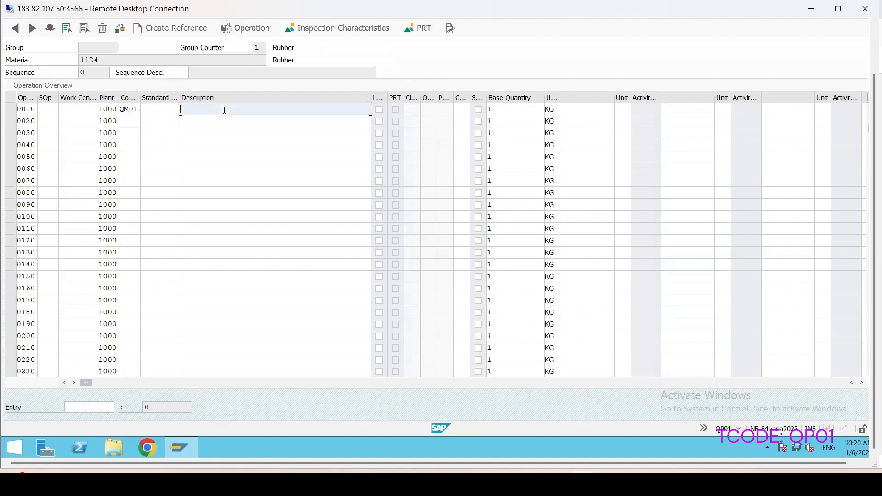
{"action": "type", "text": "I"}
{"action": "left_click", "coordinate": [203, 120]}
Step: Open the inspection characteristics of operation 0010 and assign master inspection characteristic COLOR1 from plant 1000 to characteristic 10
{"action": "left_click", "coordinate": [10, 109]}
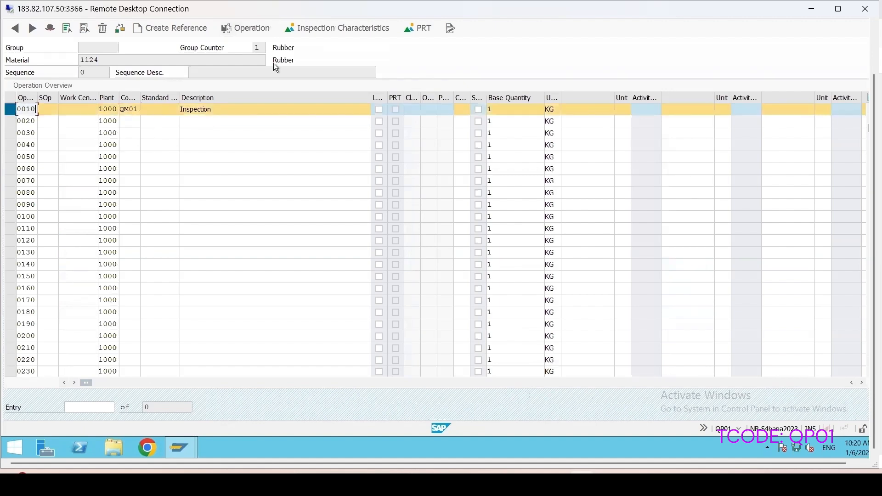
{"action": "left_click", "coordinate": [352, 29]}
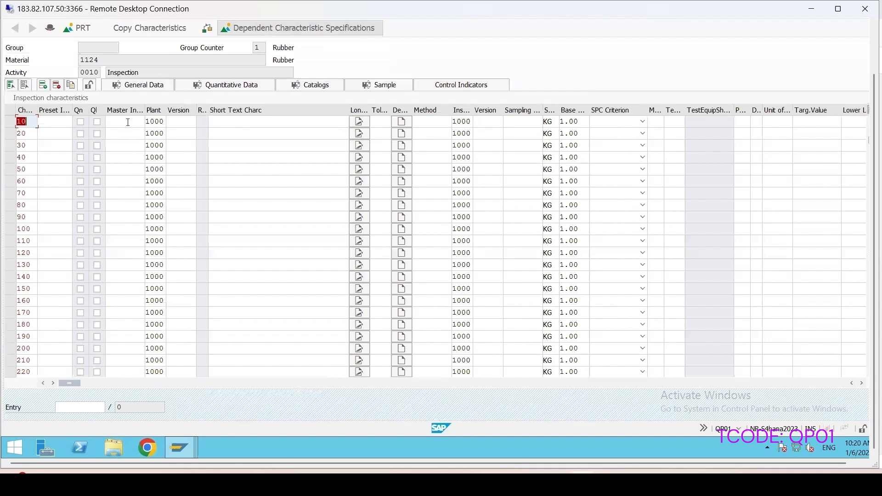
{"action": "left_click", "coordinate": [128, 122]}
{"action": "left_click", "coordinate": [148, 121]}
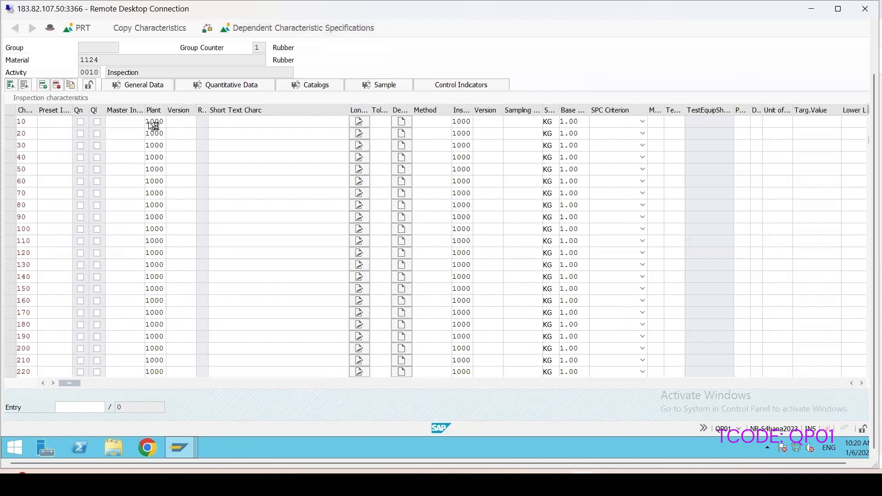
{"action": "type", "text": "c"}
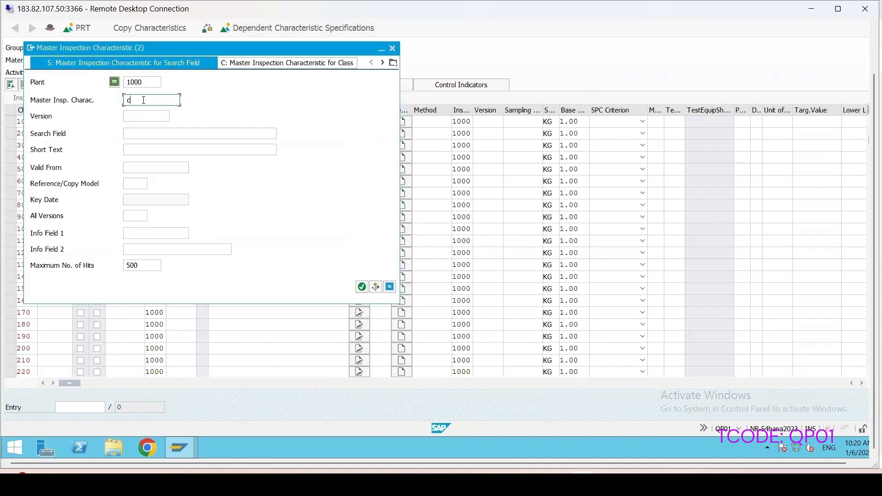
{"action": "type", "text": "o*"}
{"action": "left_click", "coordinate": [361, 287]}
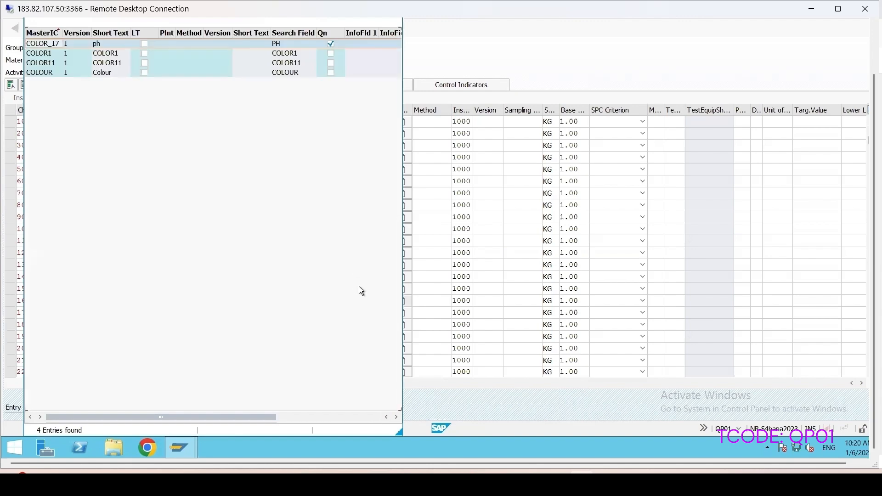
{"action": "double_click", "coordinate": [44, 55]}
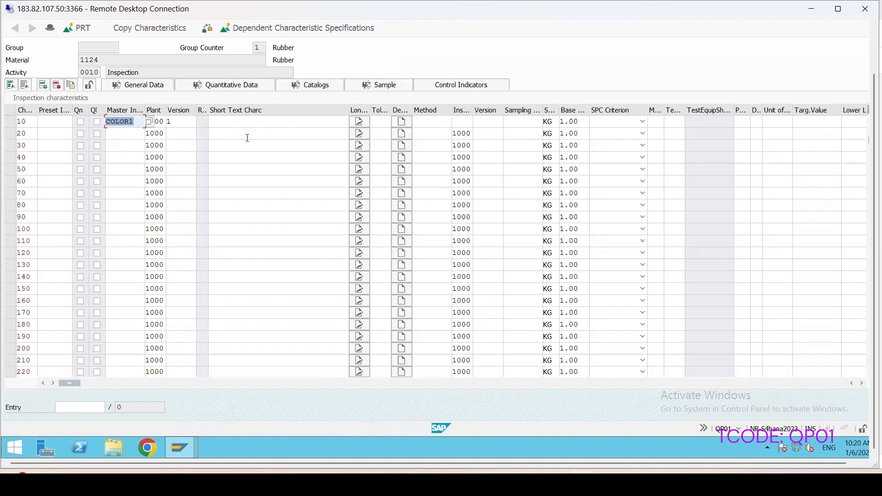
Step: Assign sampling procedure FIX2 to inspection characteristic 10, COLOR1
{"action": "key", "text": "Return"}
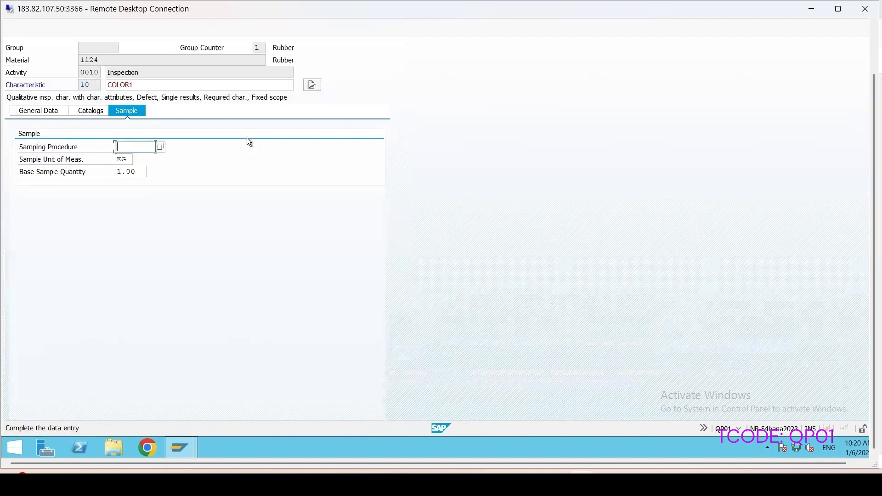
{"action": "left_click", "coordinate": [160, 147]}
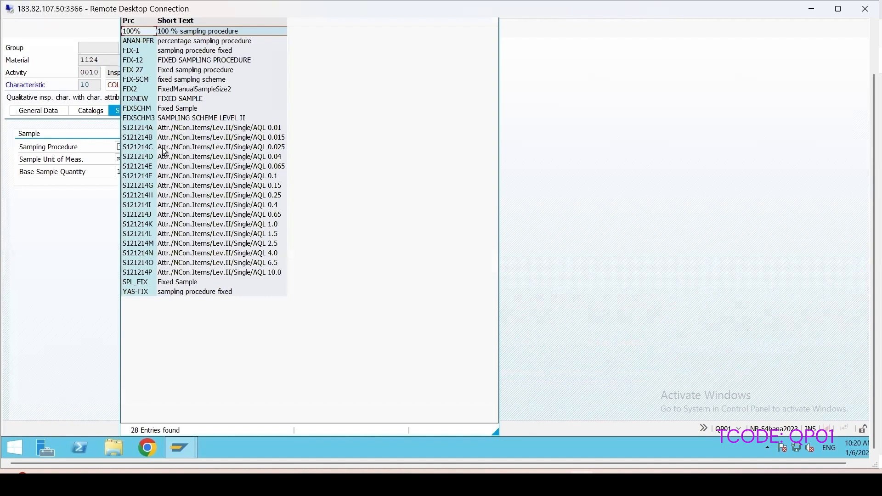
{"action": "double_click", "coordinate": [192, 89]}
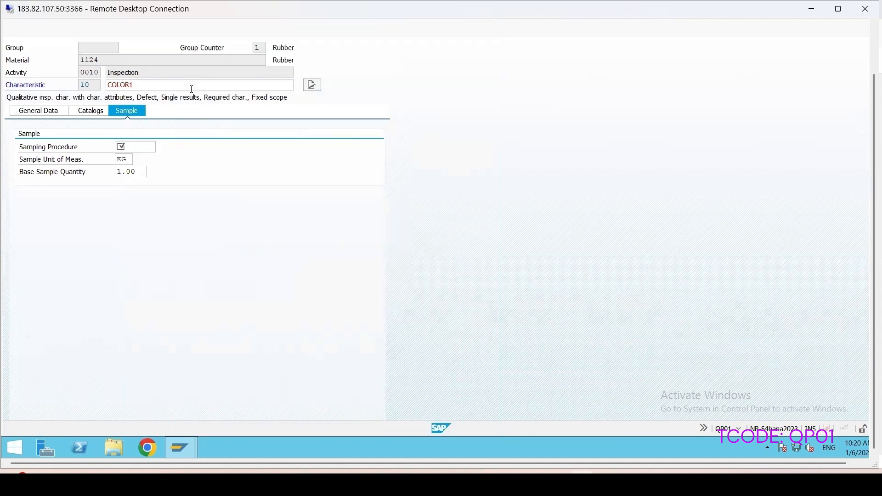
{"action": "key", "text": "Return"}
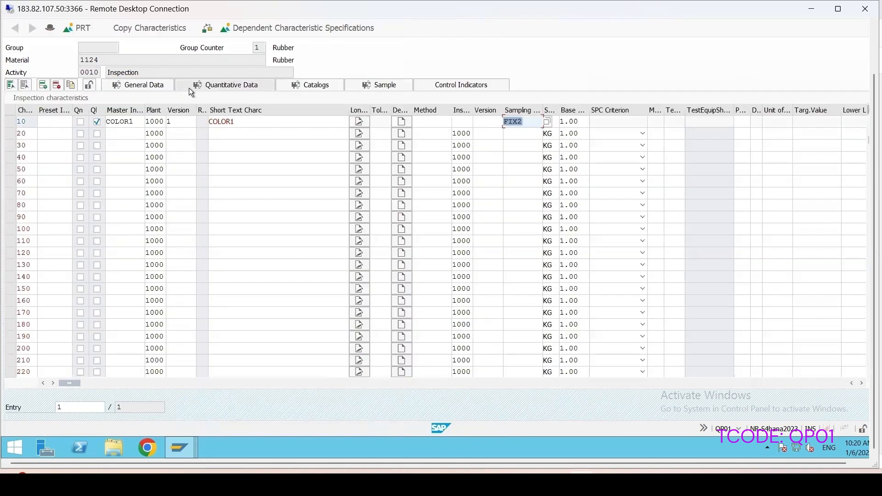
Step: Try to save the inspection plan for material 1124
{"action": "left_click_drag", "start_coordinate": [873, 95], "coordinate": [868, 27]}
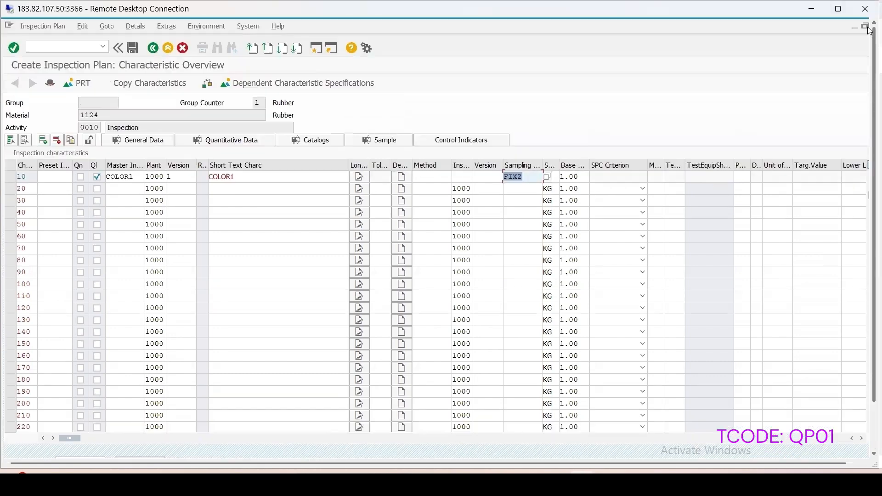
{"action": "left_click", "coordinate": [131, 49]}
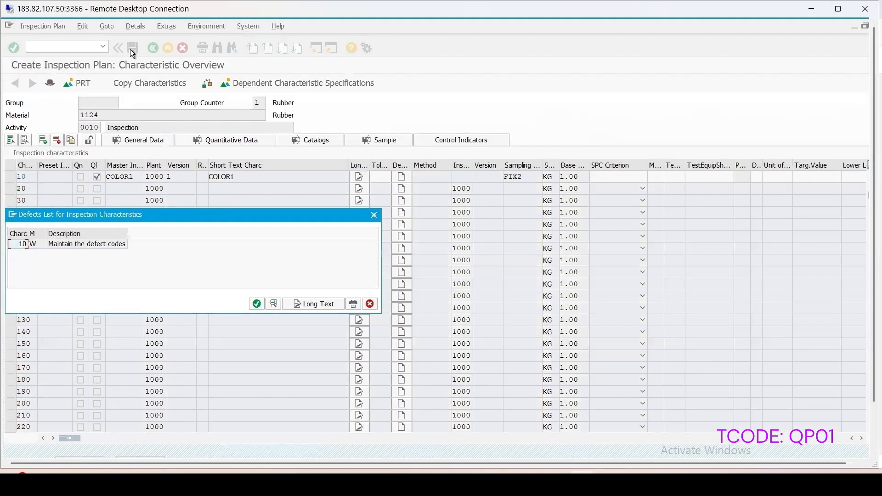
{"action": "left_click", "coordinate": [260, 304]}
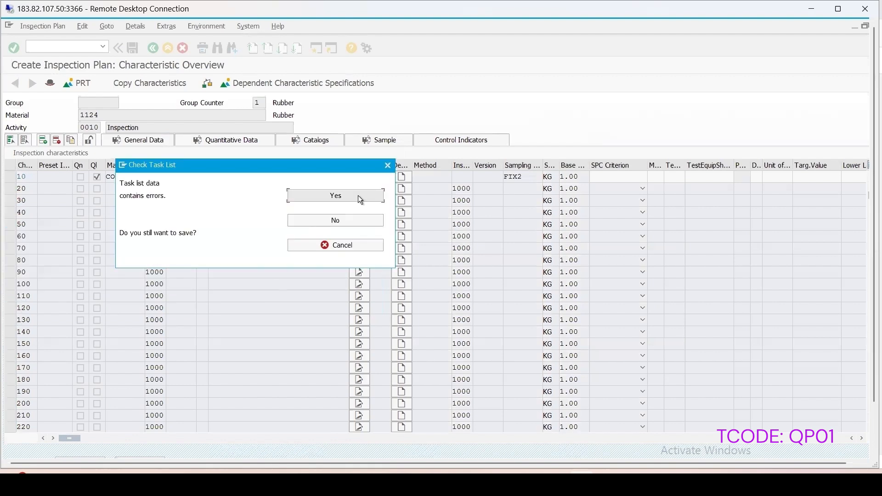
{"action": "left_click", "coordinate": [388, 165]}
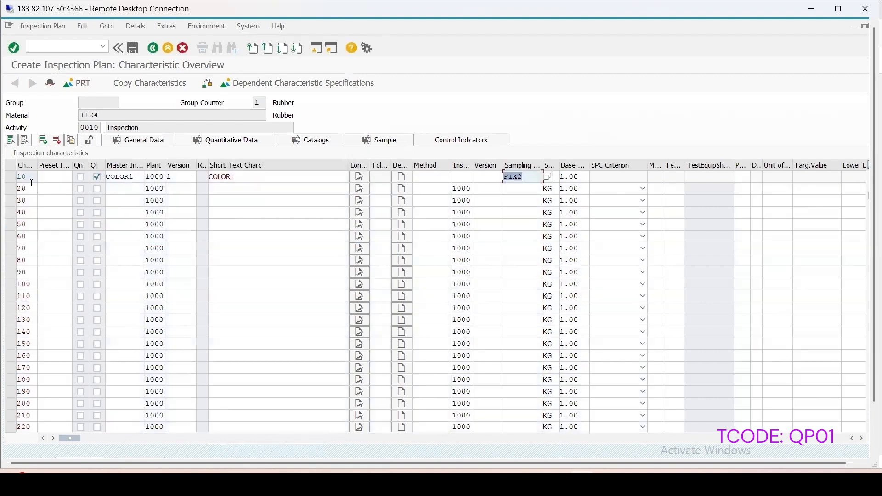
Step: Switch off Defects Recording in the control indicators of characteristic COLOR1 and save the inspection plan
{"action": "left_click", "coordinate": [9, 177]}
{"action": "left_click", "coordinate": [453, 141]}
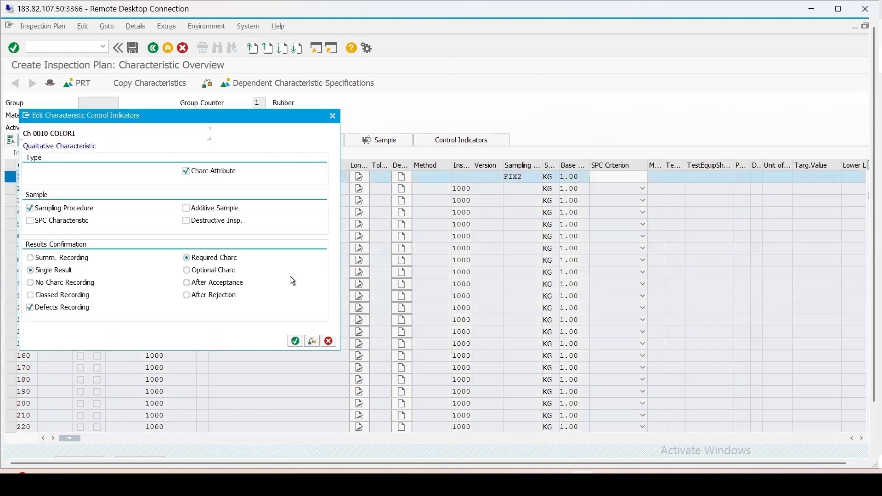
{"action": "left_click", "coordinate": [30, 307]}
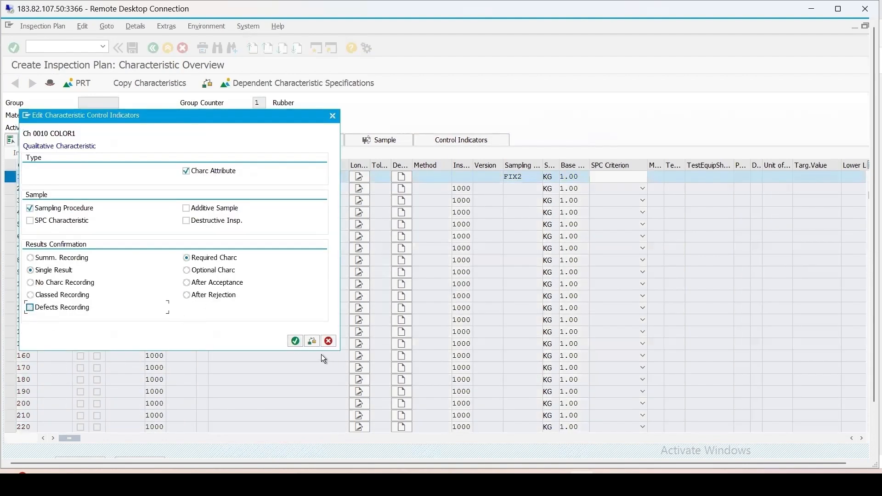
{"action": "left_click", "coordinate": [296, 341]}
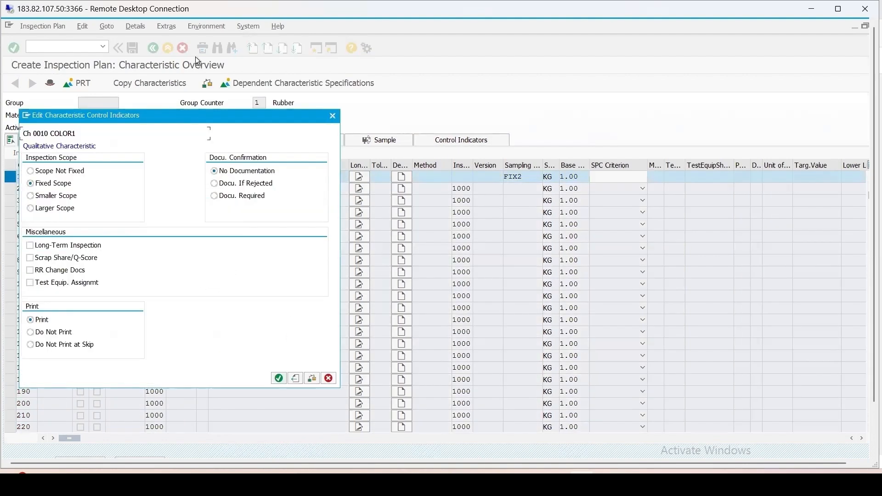
{"action": "left_click", "coordinate": [279, 379]}
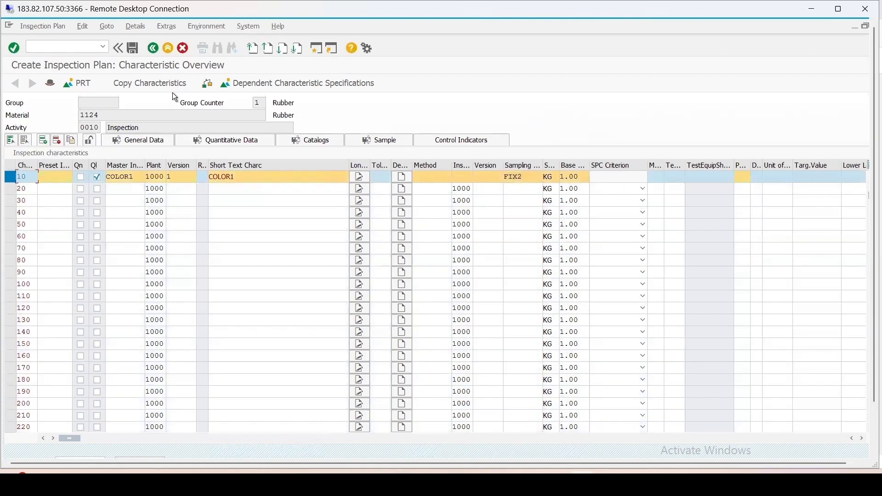
{"action": "left_click", "coordinate": [132, 47]}
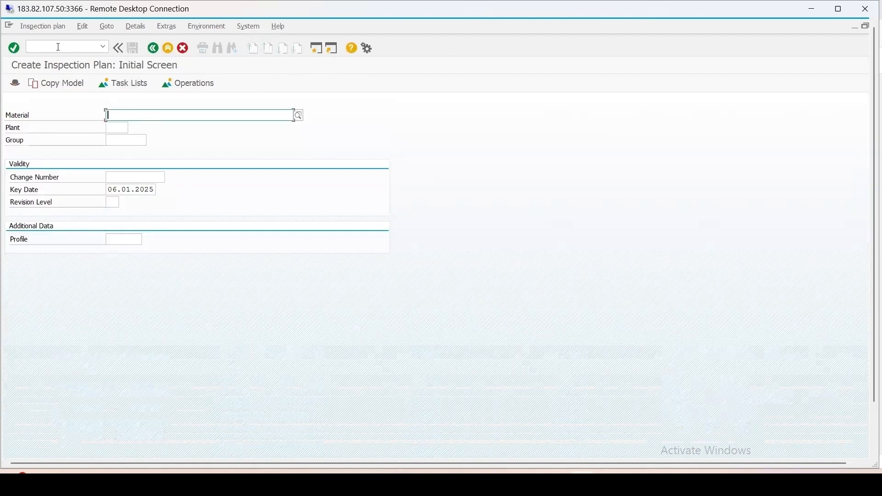
Step: Open transaction MIGO for a goods receipt without purchase order, movement type 501
{"action": "left_click", "coordinate": [58, 47]}
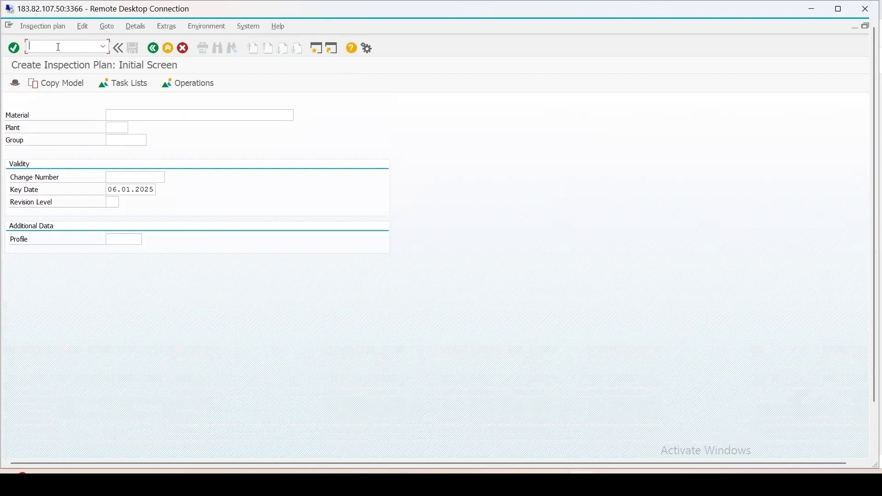
{"action": "type", "text": "/nmigo"}
{"action": "key", "text": "Return"}
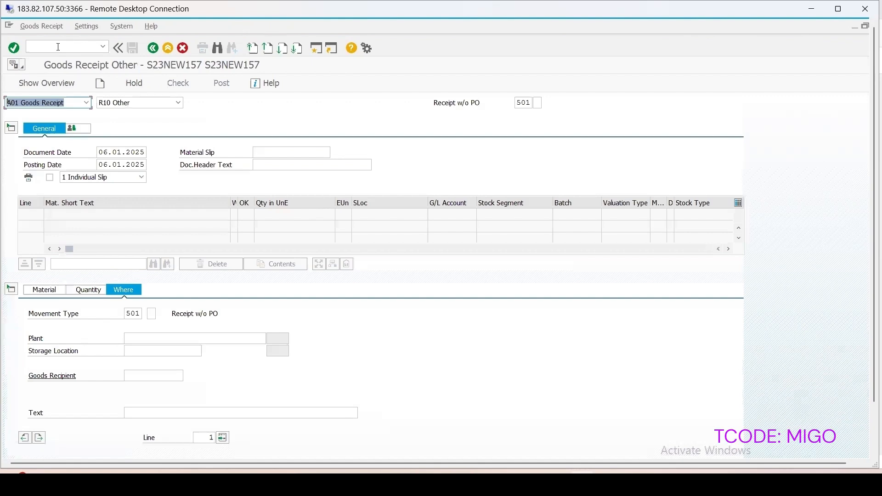
Step: Enter material 1124 with a quantity of 25 in the goods receipt
{"action": "left_click", "coordinate": [44, 293]}
{"action": "left_click", "coordinate": [142, 313]}
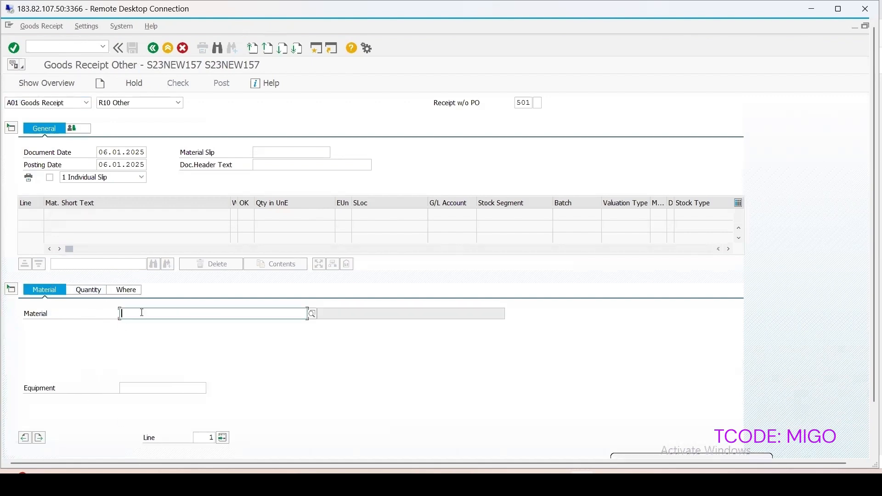
{"action": "type", "text": "1124"}
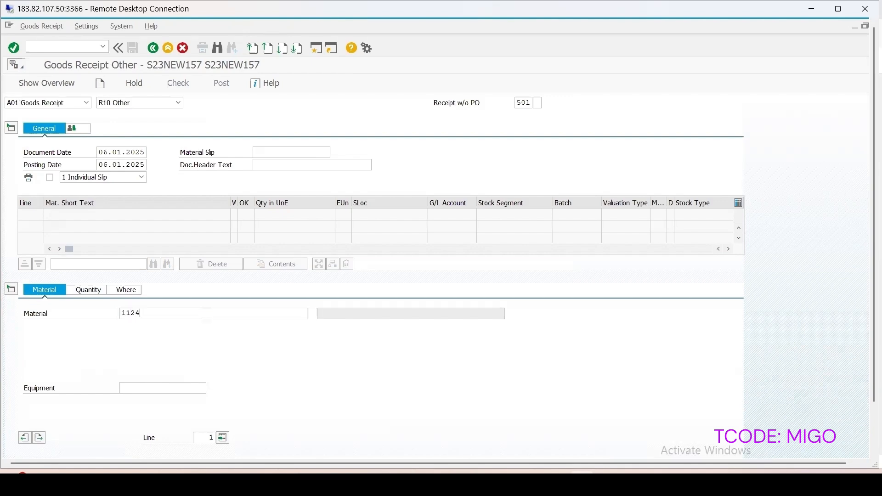
{"action": "key", "text": "Return"}
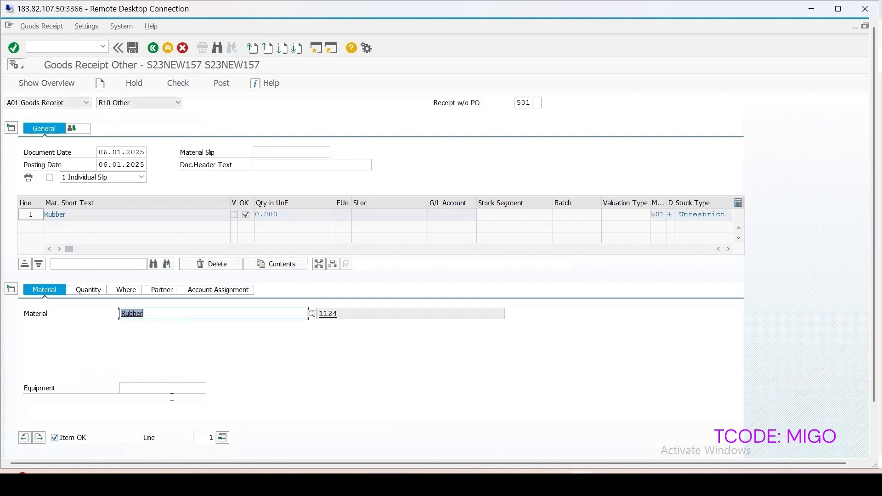
{"action": "left_click", "coordinate": [86, 291]}
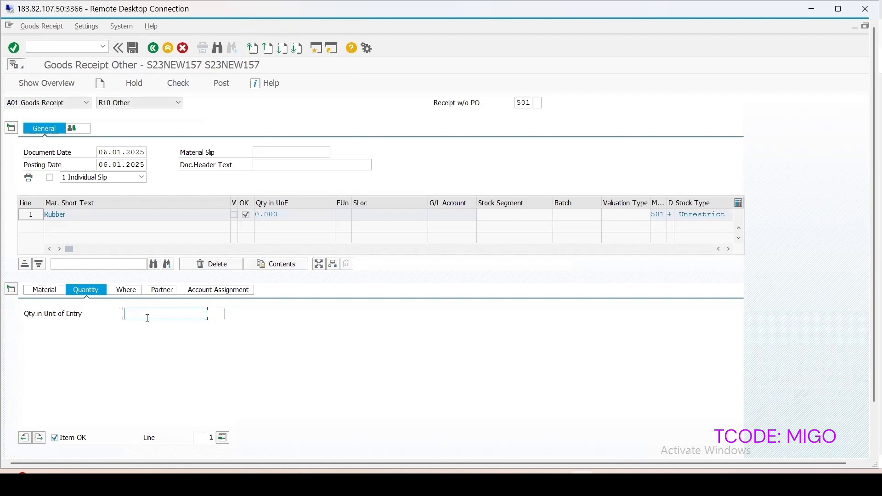
{"action": "type", "text": "25"}
{"action": "key", "text": "Return"}
Step: Set the goods receipt's plant to 1000 and storage location to 0001, and check and post the document
{"action": "left_click", "coordinate": [125, 289]}
{"action": "left_click", "coordinate": [142, 342]}
{"action": "type", "text": "1000"}
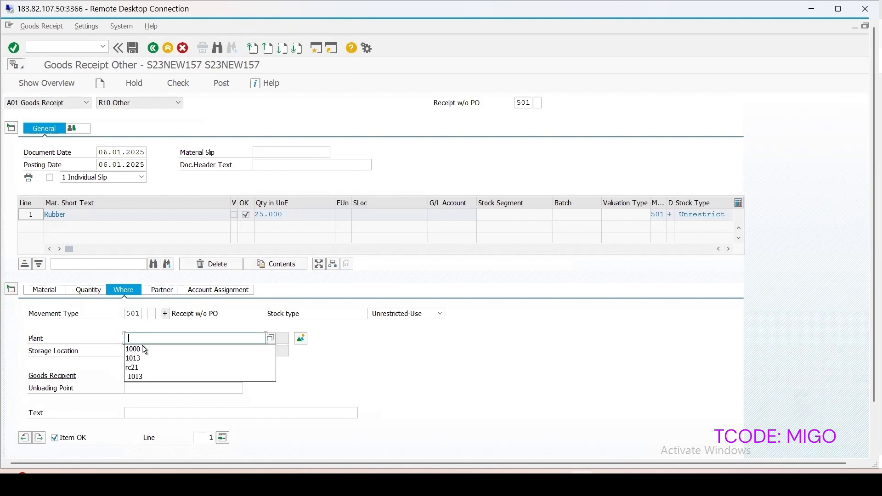
{"action": "left_click", "coordinate": [133, 351]}
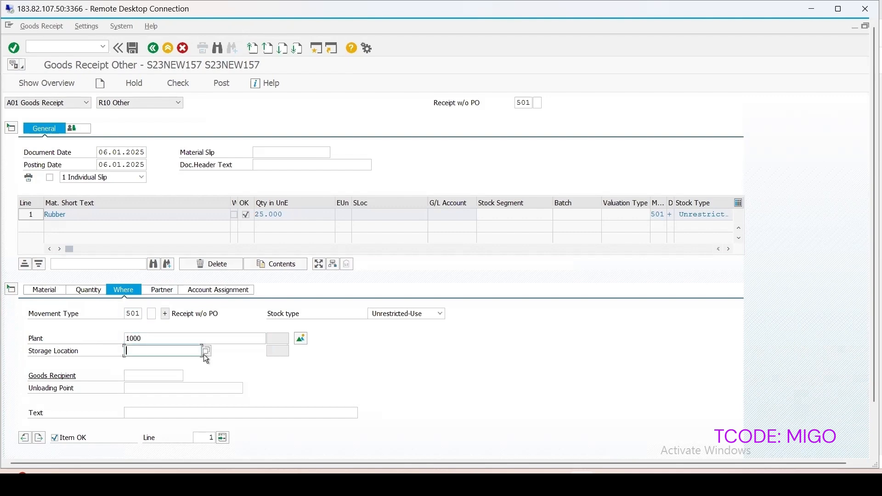
{"action": "left_click", "coordinate": [206, 353]}
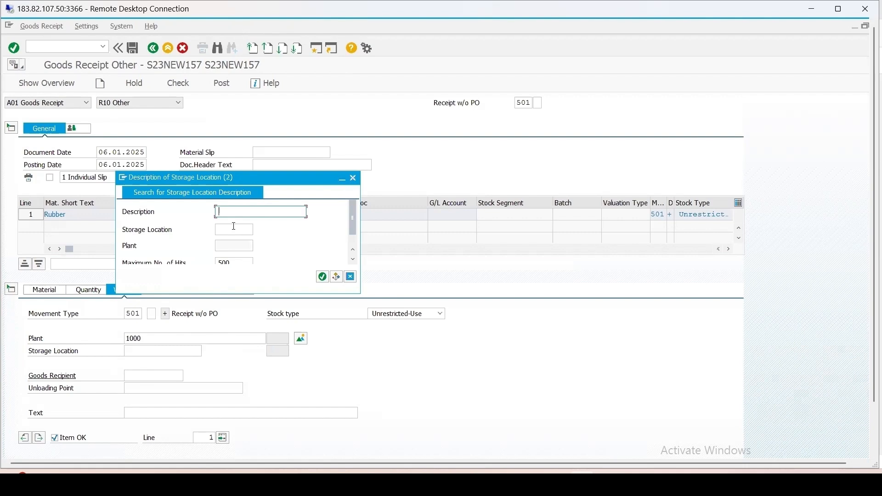
{"action": "key", "text": "Return"}
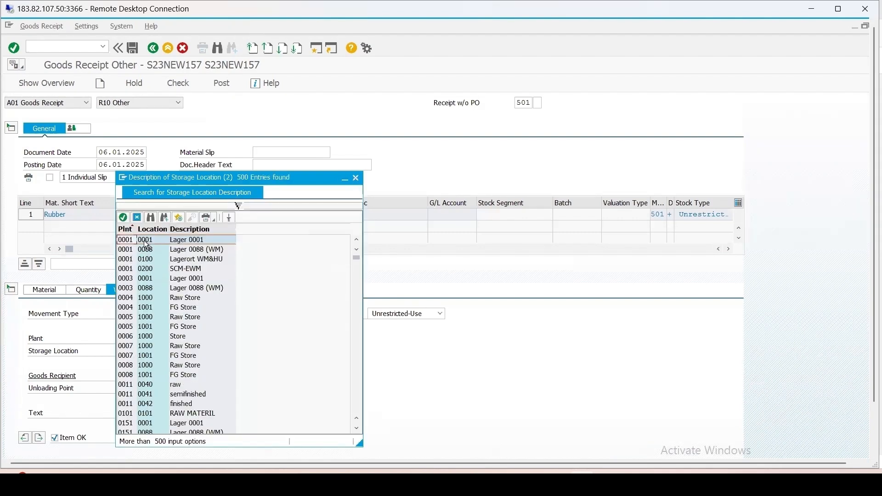
{"action": "double_click", "coordinate": [146, 243]}
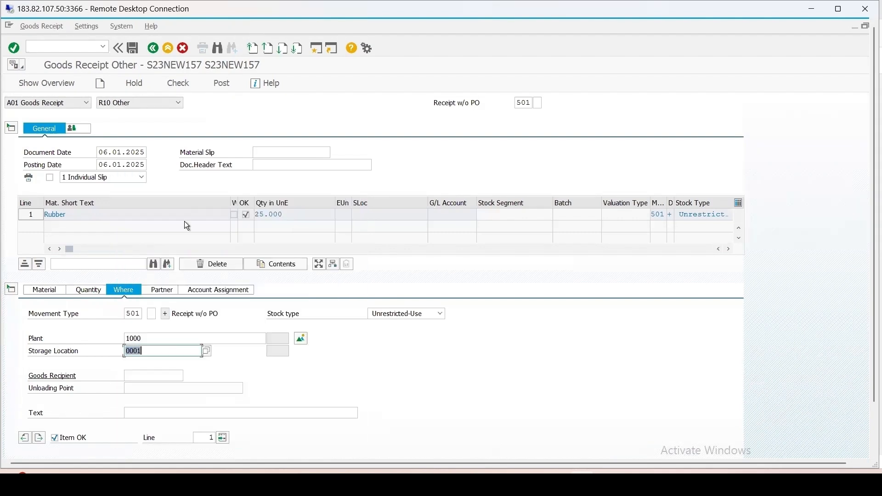
{"action": "left_click", "coordinate": [178, 82]}
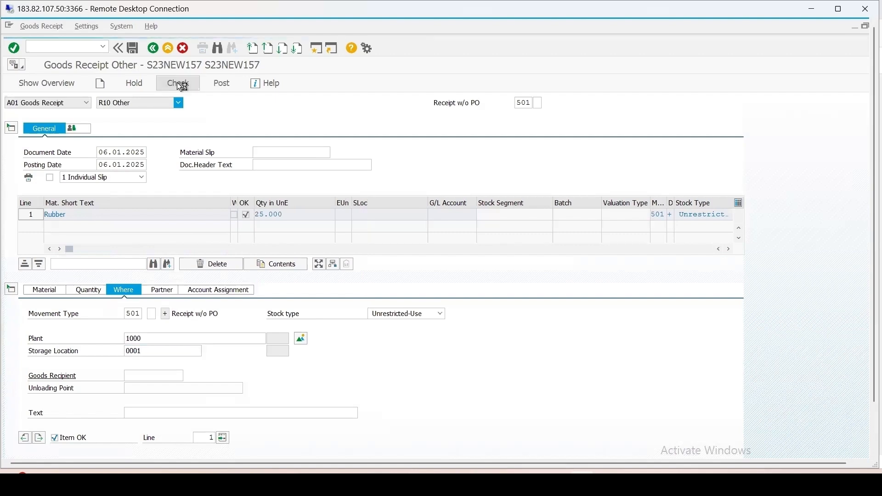
{"action": "left_click", "coordinate": [222, 82]}
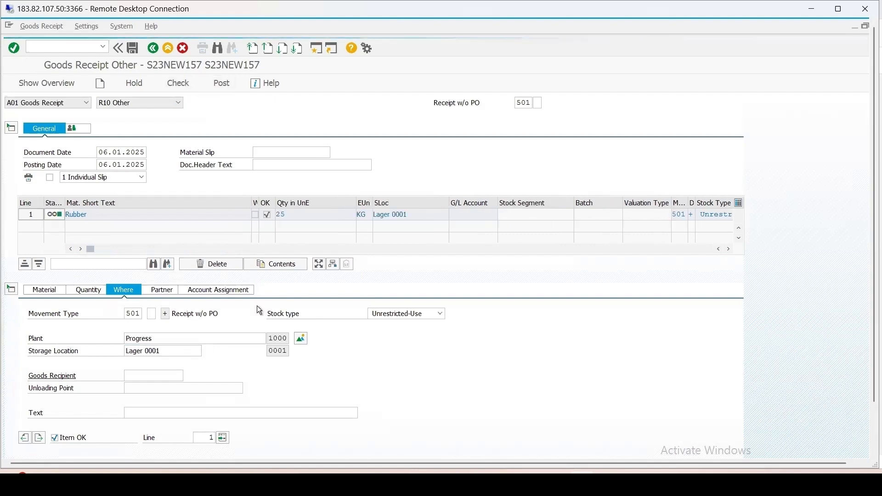
Step: Open transaction QA32 and list the inspection lots without a usage decision for plant 1000
{"action": "left_click", "coordinate": [52, 48]}
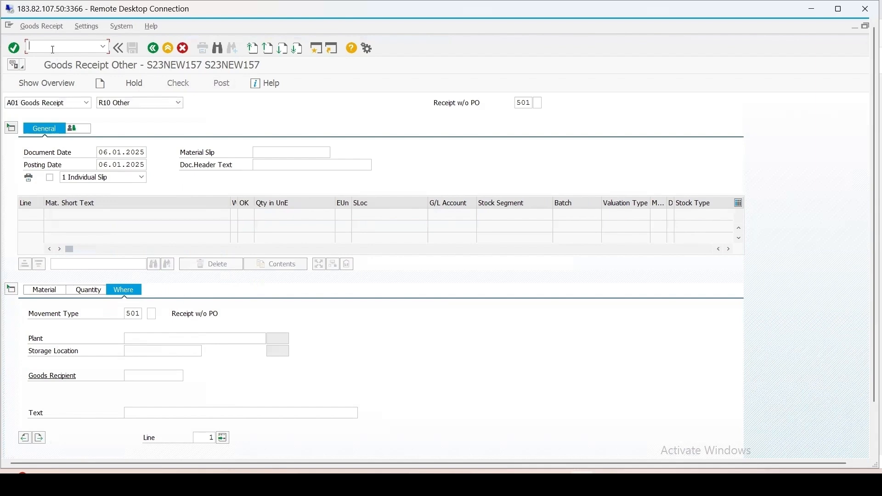
{"action": "type", "text": "/nqa32"}
{"action": "key", "text": "Return"}
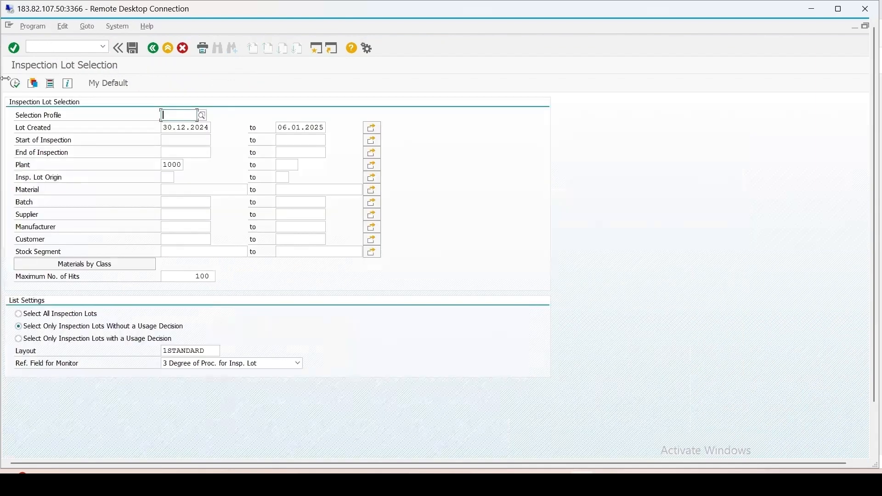
{"action": "left_click", "coordinate": [15, 83]}
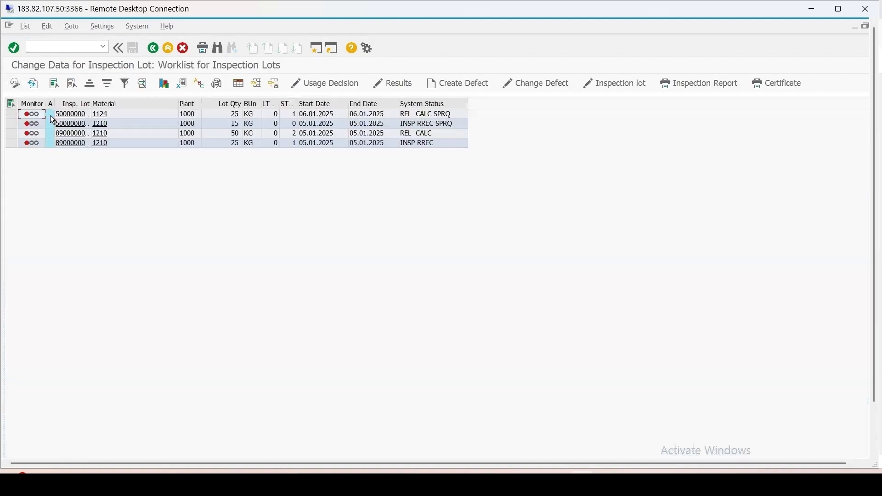
Step: Open results recording for the inspection lot of material 1124 and expand the single-result rows of characteristic COLOR1
{"action": "left_click", "coordinate": [10, 114]}
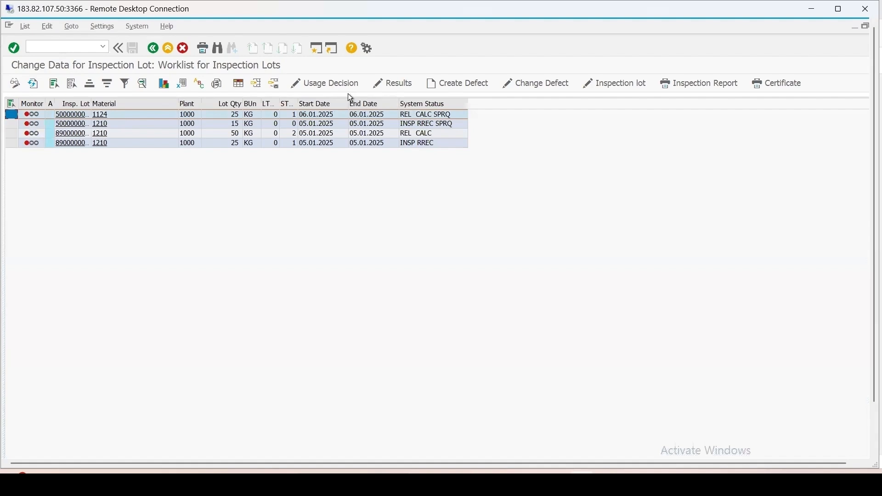
{"action": "left_click", "coordinate": [395, 84]}
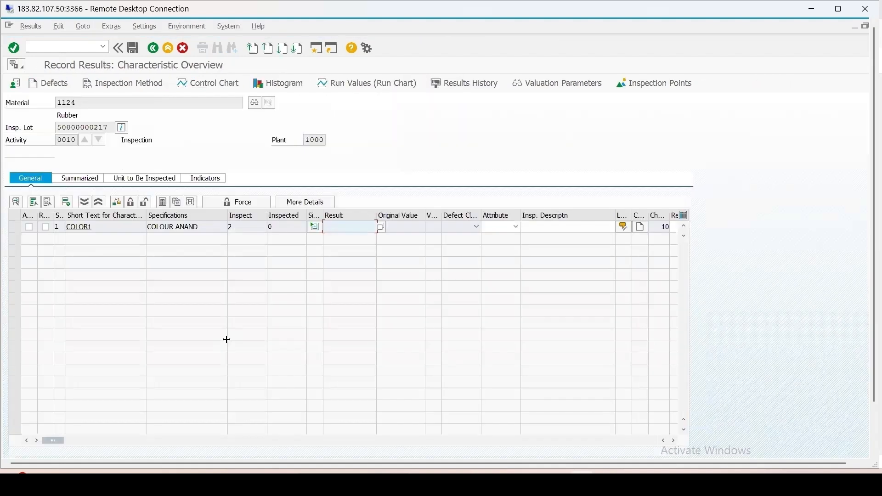
{"action": "left_click", "coordinate": [314, 227]}
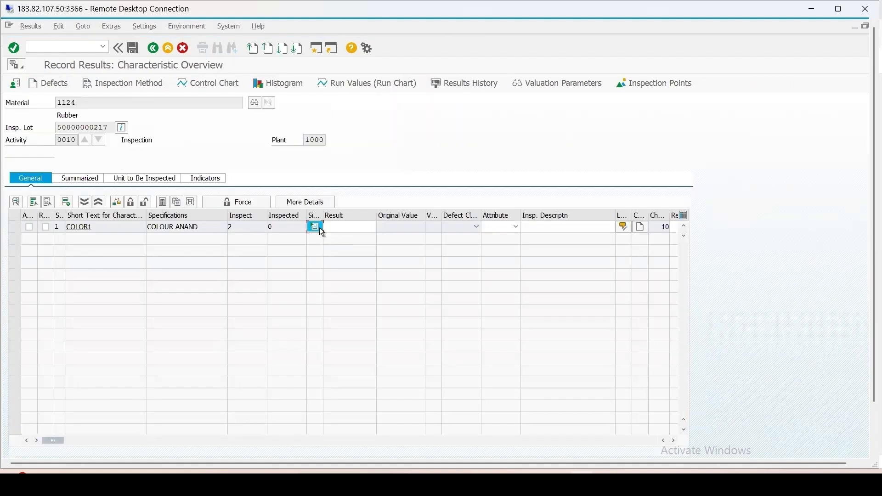
{"action": "left_click", "coordinate": [349, 239]}
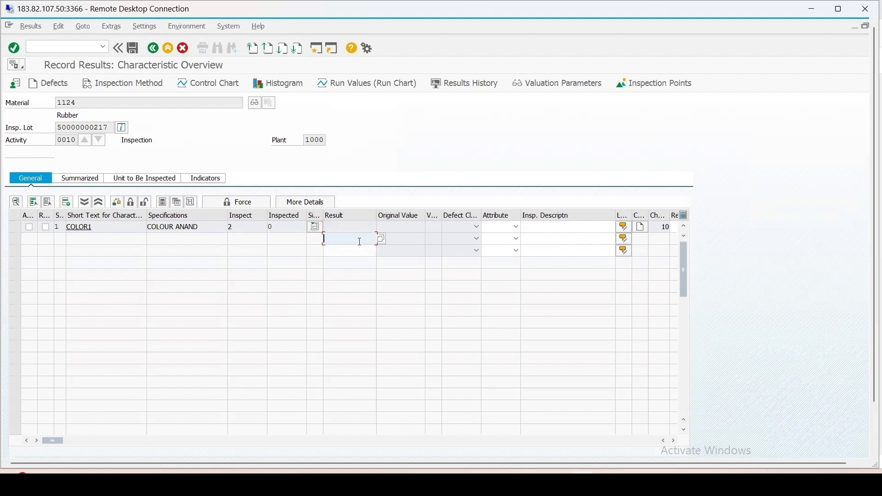
Step: Record WHITE and BLUE from the colour catalog as the two single results for COLOR1
{"action": "left_click", "coordinate": [384, 240]}
{"action": "double_click", "coordinate": [159, 198]}
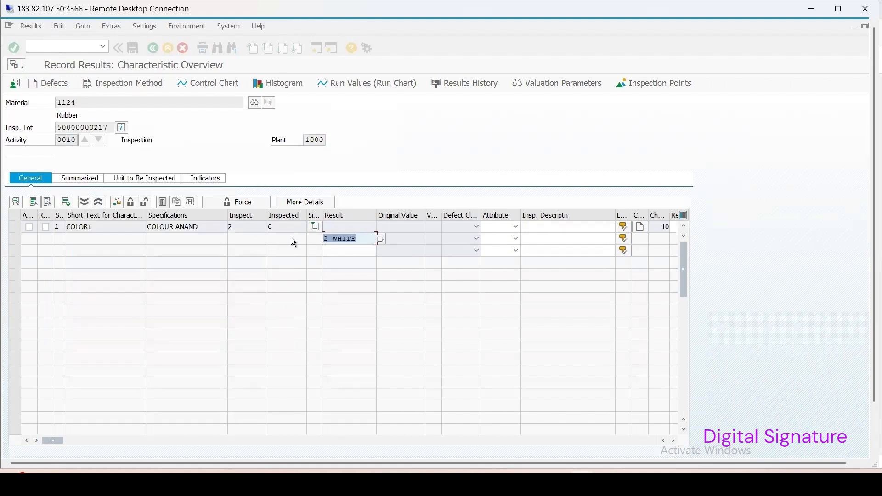
{"action": "left_click", "coordinate": [374, 252]}
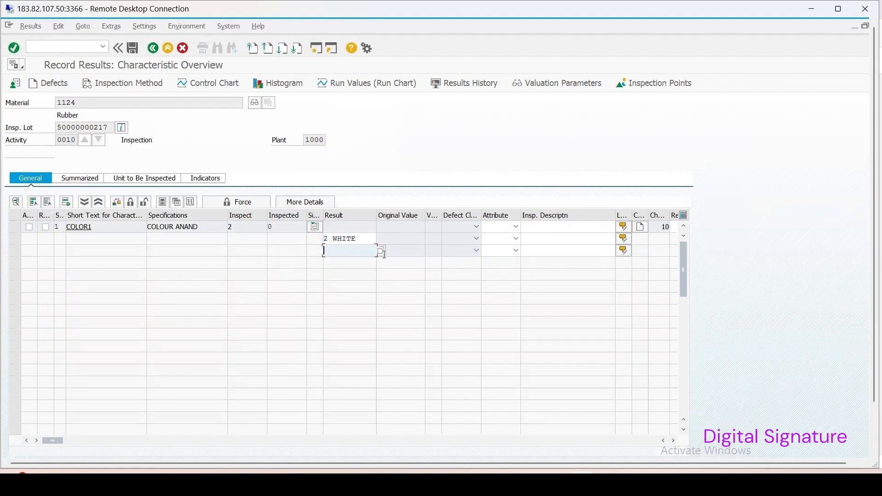
{"action": "left_click", "coordinate": [381, 251]}
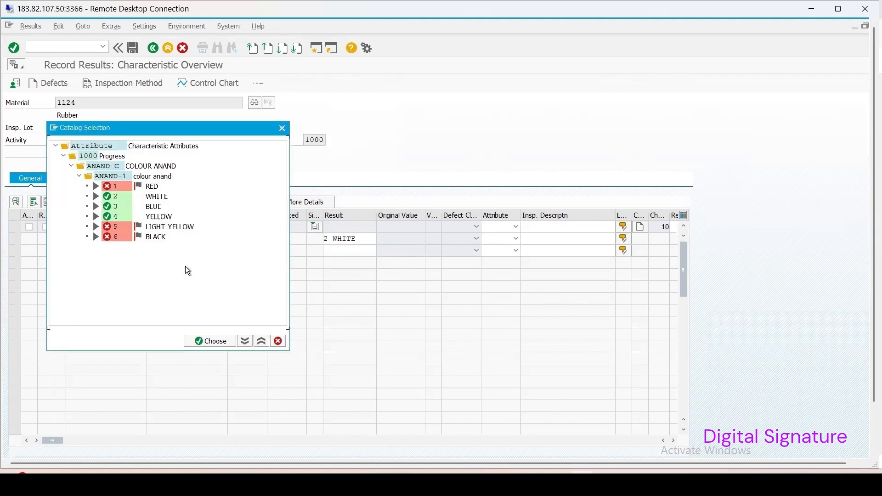
{"action": "double_click", "coordinate": [153, 208]}
{"action": "key", "text": "Return"}
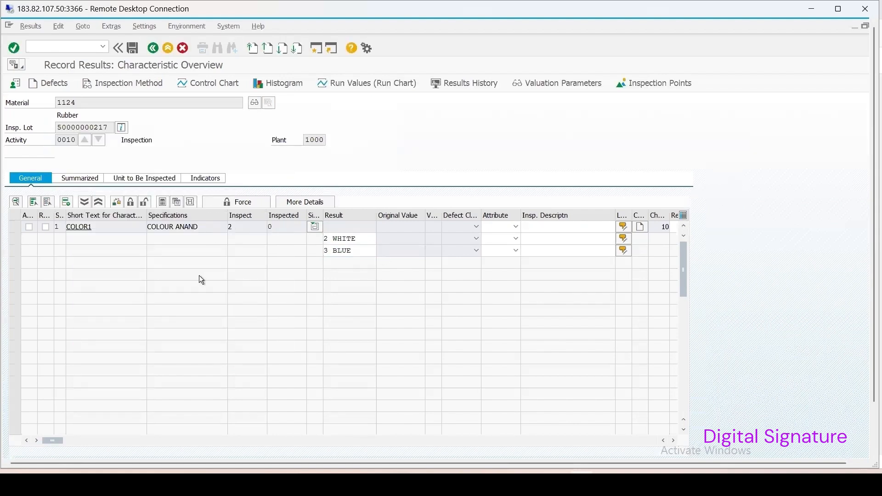
Step: Valuate characteristic COLOR1 manually with the decision Accept and complete it
{"action": "left_click", "coordinate": [15, 227]}
{"action": "left_click", "coordinate": [132, 201]}
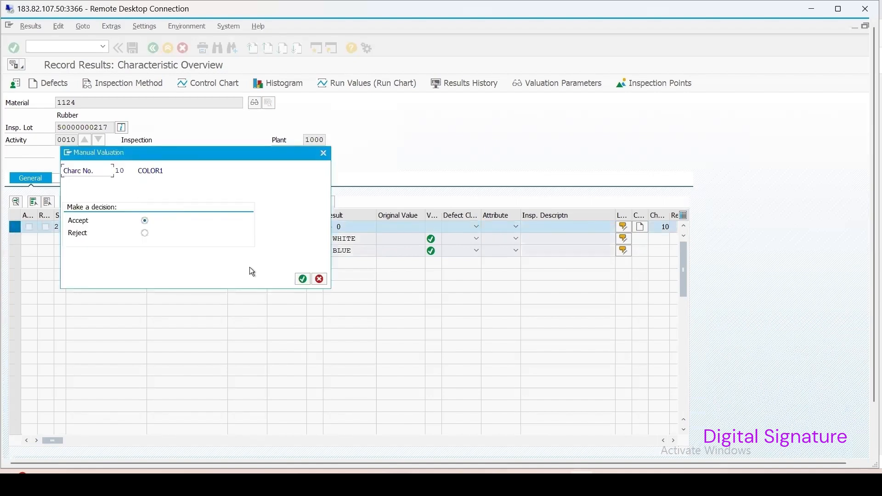
{"action": "left_click", "coordinate": [302, 279]}
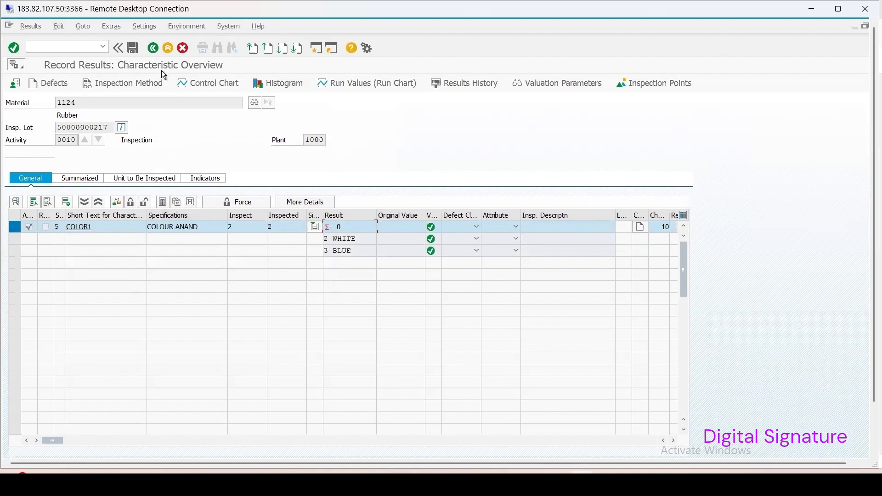
Step: Try to save the results with a digital signature, entering the comment xyz and the signatory's password
{"action": "left_click", "coordinate": [133, 48]}
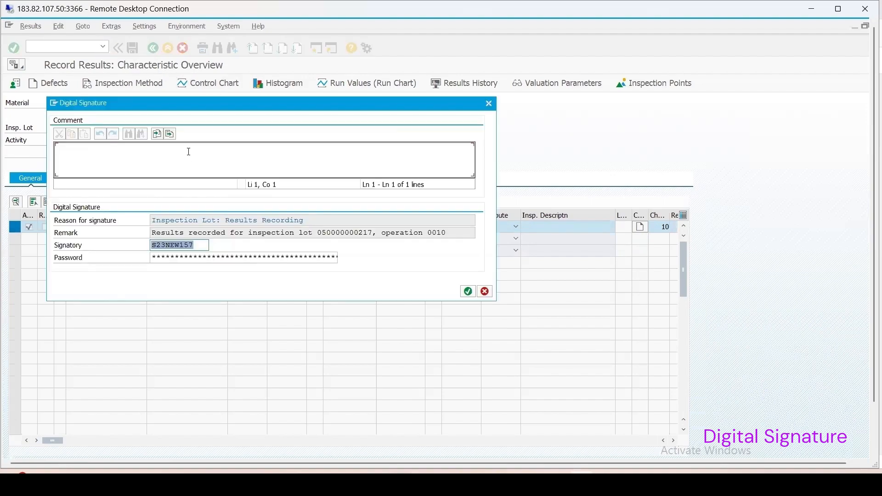
{"action": "mouse_move", "coordinate": [232, 103]}
{"action": "left_mouse_down"}
{"action": "mouse_move", "coordinate": [449, 196]}
{"action": "mouse_move", "coordinate": [474, 138]}
{"action": "mouse_move", "coordinate": [468, 119]}
{"action": "left_mouse_up"}
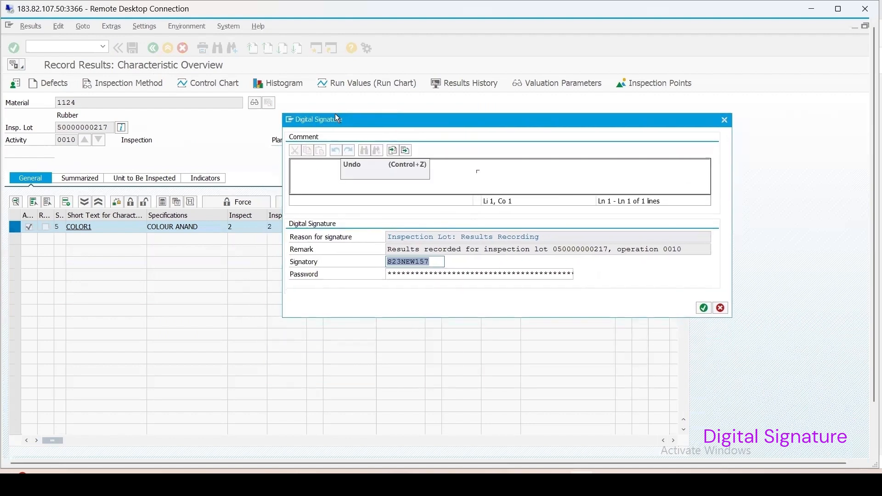
{"action": "left_click", "coordinate": [331, 170]}
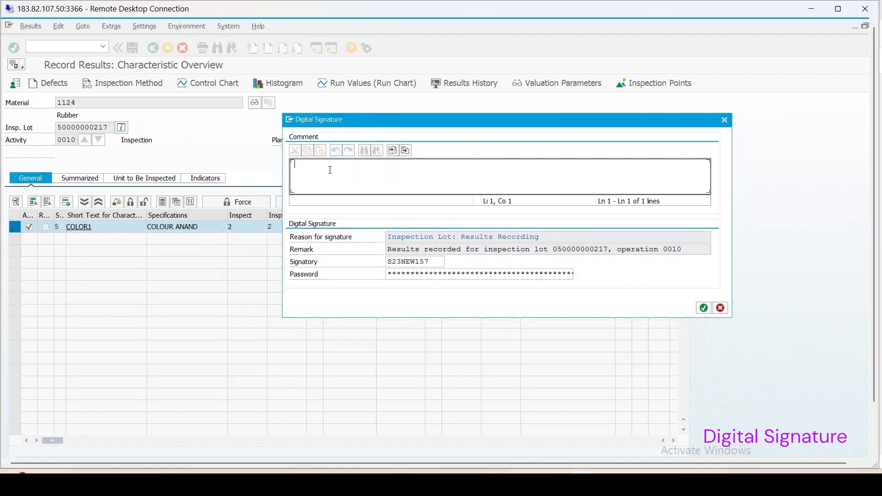
{"action": "type", "text": "xyz"}
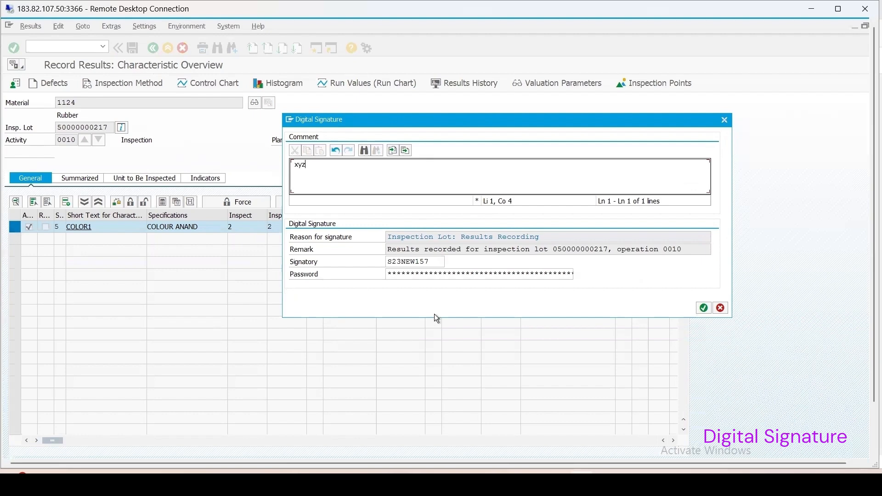
{"action": "left_click", "coordinate": [404, 274]}
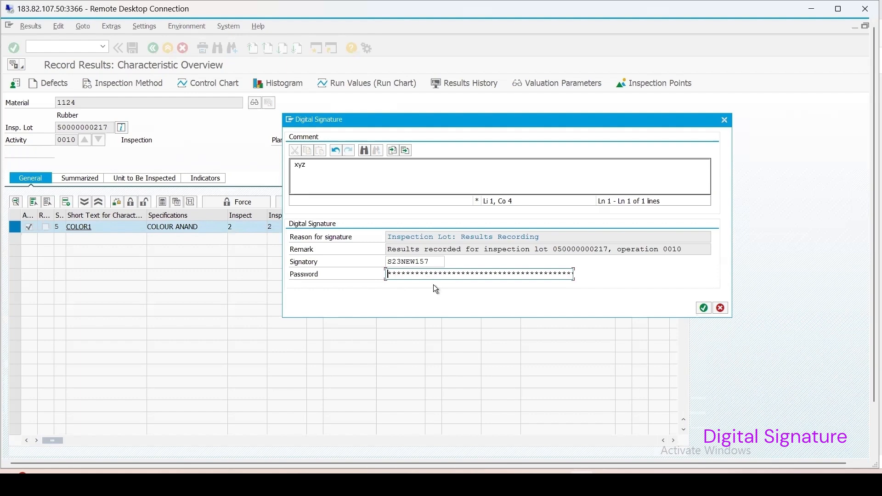
{"action": "type", "text": "*****"}
{"action": "key", "text": "Return"}
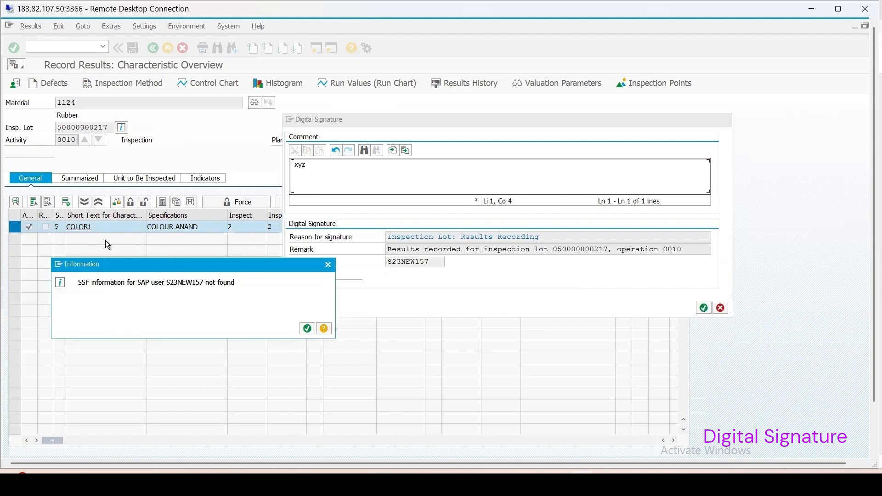
{"action": "left_click_drag", "start_coordinate": [166, 270], "coordinate": [272, 293]}
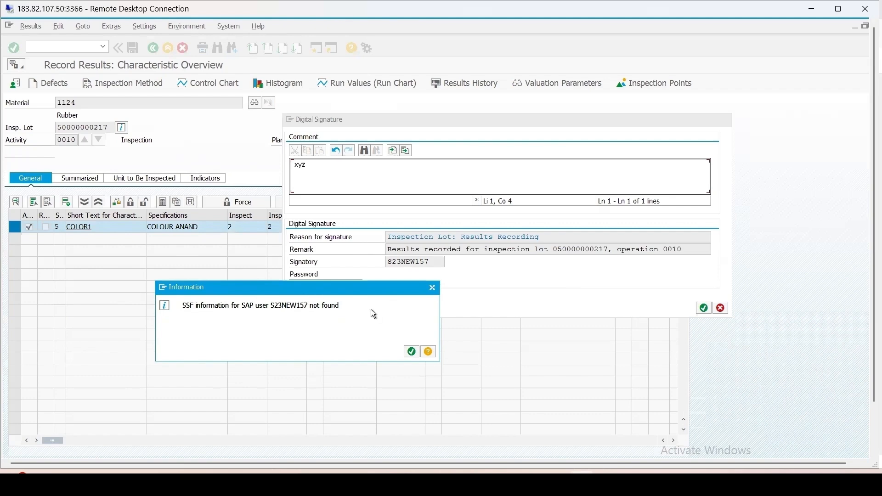
{"action": "left_click", "coordinate": [412, 353]}
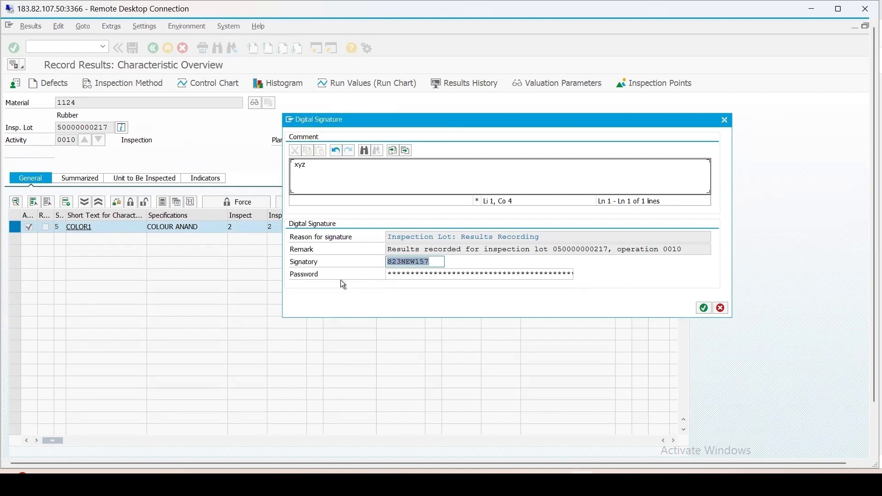
Step: Cancel the digital signature and leave results recording without saving, back to the SAP Easy Access screen
{"action": "left_click", "coordinate": [725, 120]}
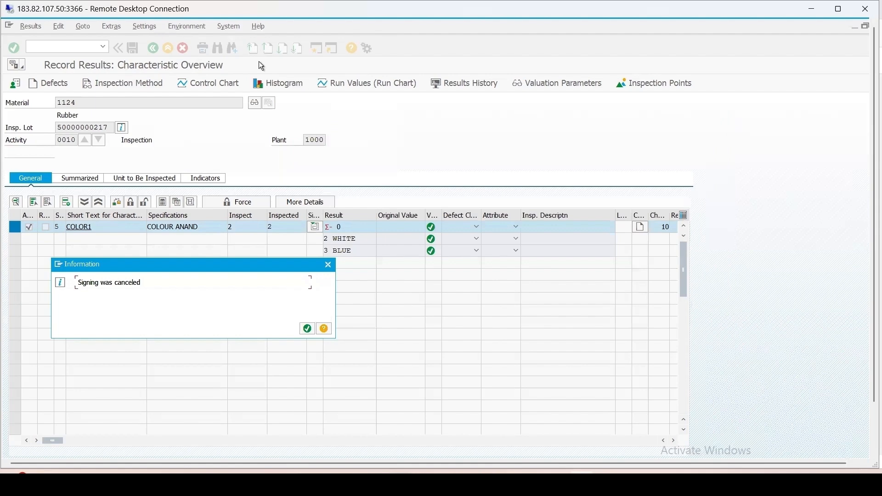
{"action": "left_click", "coordinate": [307, 330]}
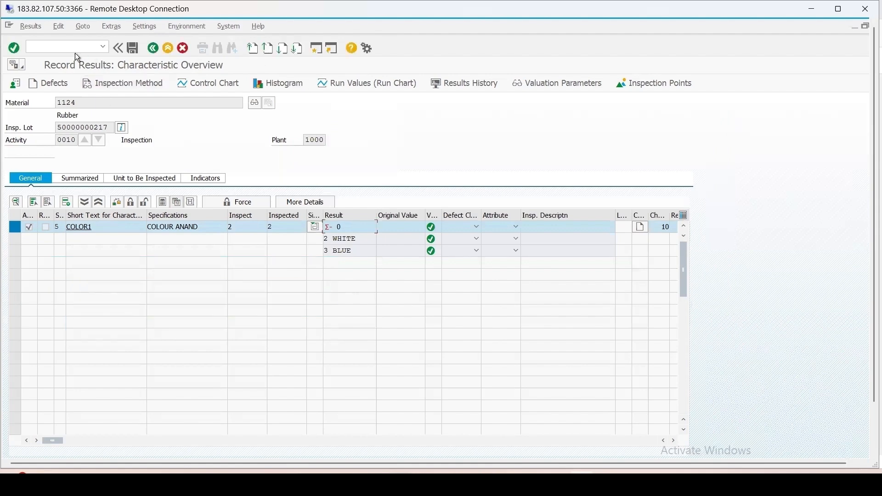
{"action": "type", "text": "/n"}
{"action": "key", "text": "Return"}
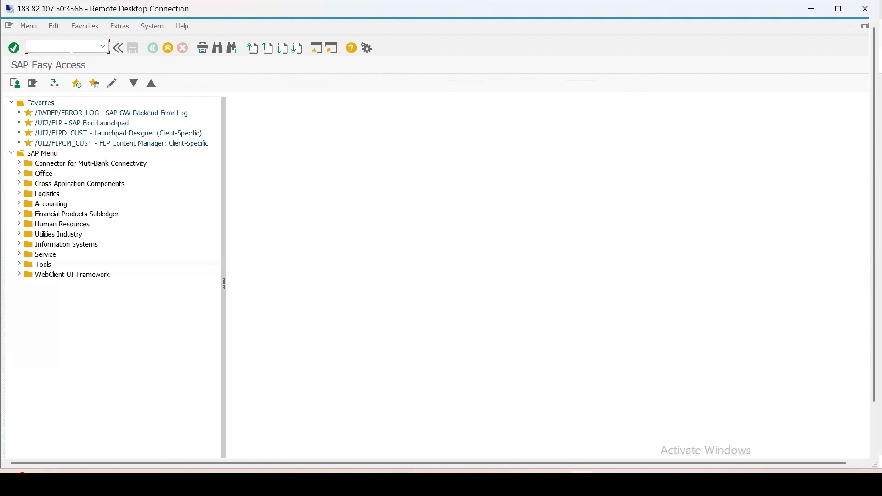
Step: Open transaction MM02 for material 1124 at its Quality management view
{"action": "type", "text": "/nmm02"}
{"action": "key", "text": "Return"}
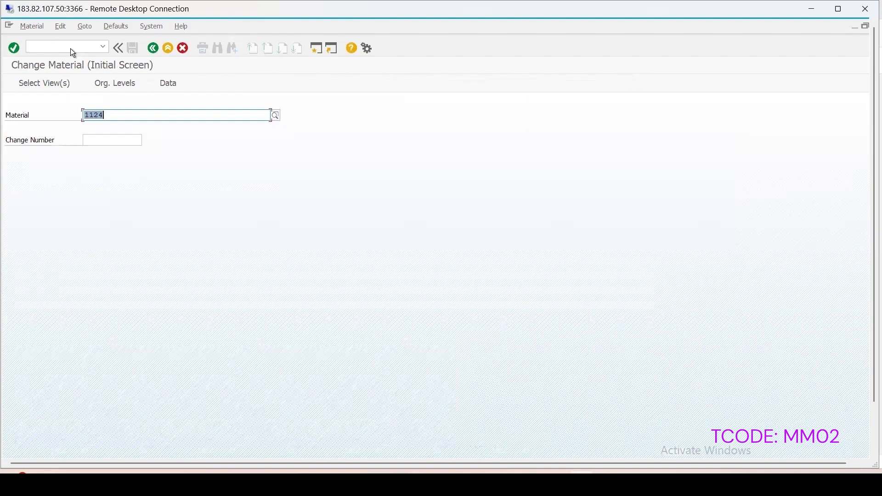
{"action": "key", "text": "Return"}
{"action": "key", "text": "Return"}
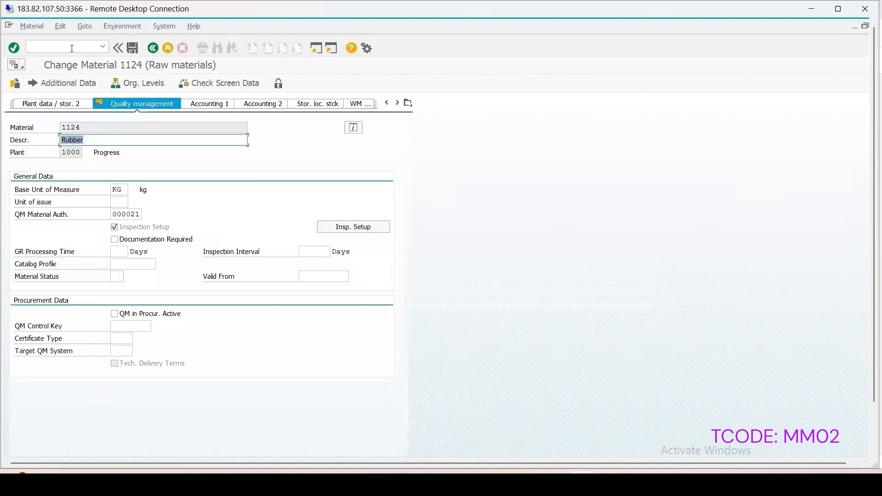
Step: Check the available QM material authorization groups, clear the group assigned to material 1124 and save the material
{"action": "left_click", "coordinate": [139, 214]}
{"action": "left_click", "coordinate": [145, 214]}
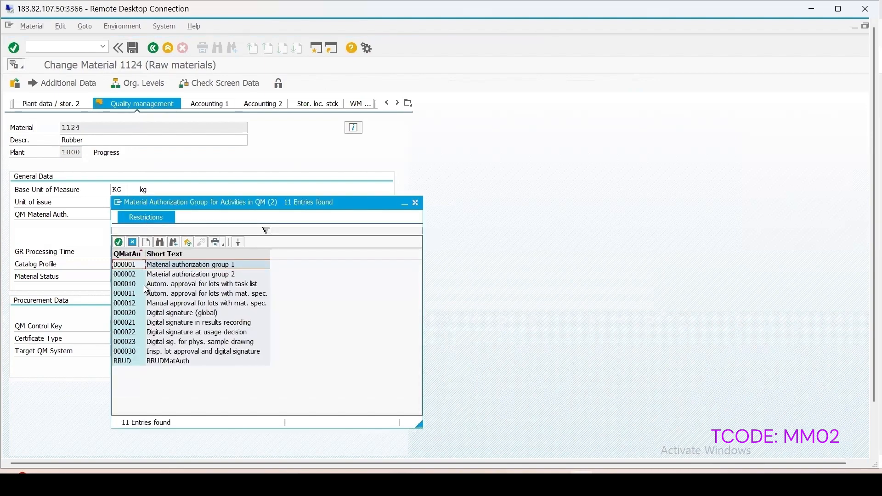
{"action": "left_click", "coordinate": [201, 323]}
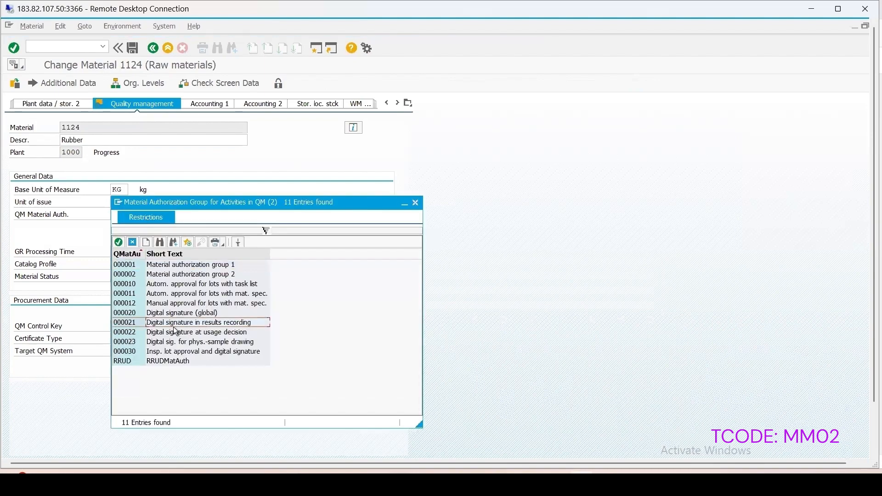
{"action": "left_click", "coordinate": [415, 204]}
{"action": "key", "text": "BackSpace"}
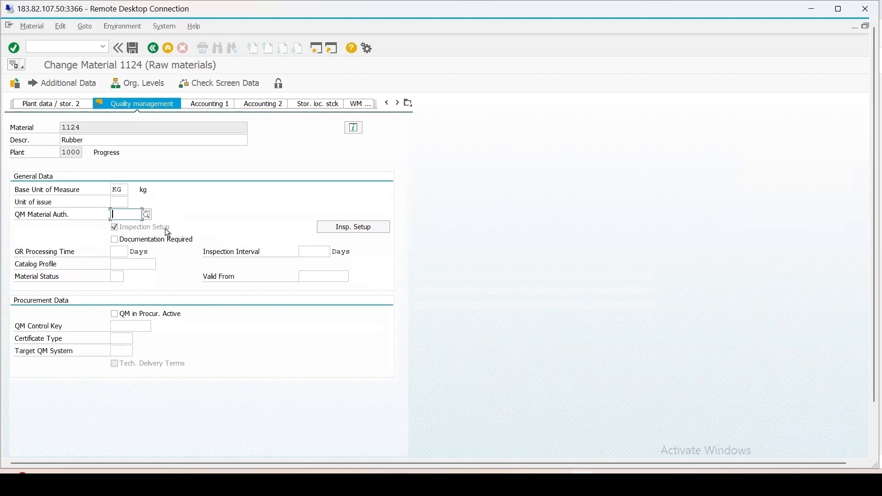
{"action": "left_click", "coordinate": [133, 48]}
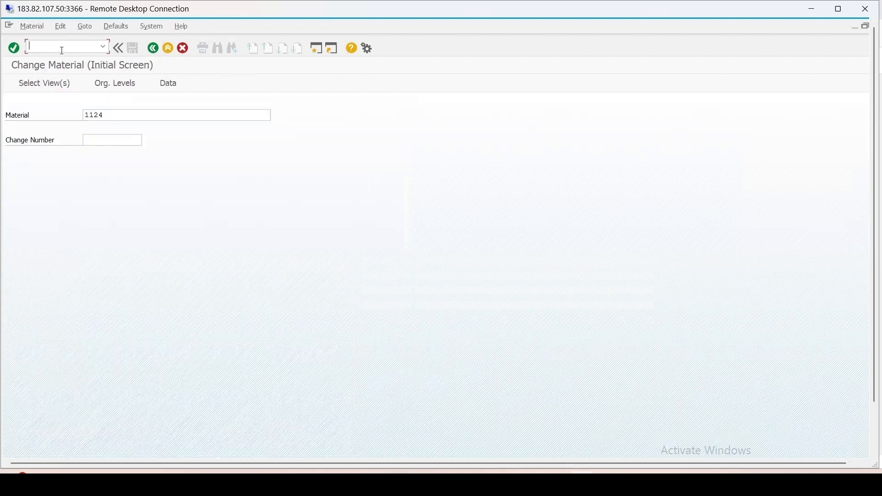
Step: Open transaction QCC0 and expand Environment, Central Functions and Digital Signature in the Quality Management customizing tree
{"action": "type", "text": "/n"}
{"action": "type", "text": "spro"}
{"action": "key", "text": "Return"}
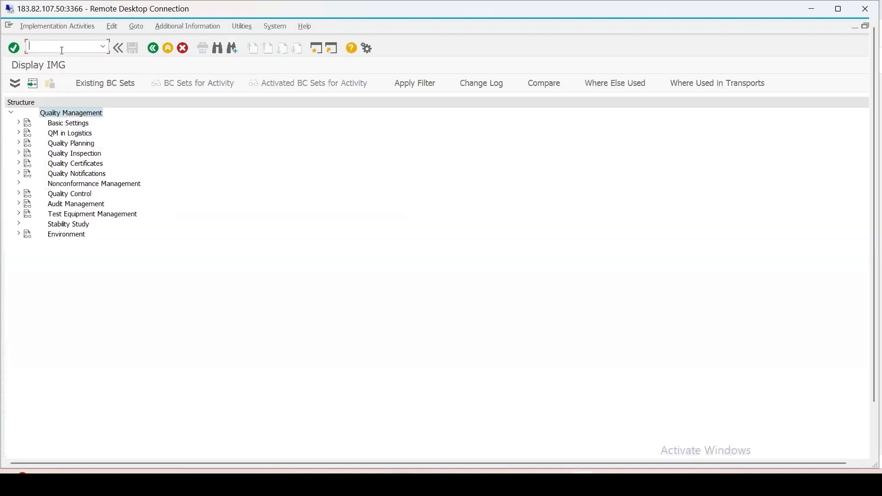
{"action": "left_click", "coordinate": [18, 236]}
{"action": "left_click", "coordinate": [26, 254]}
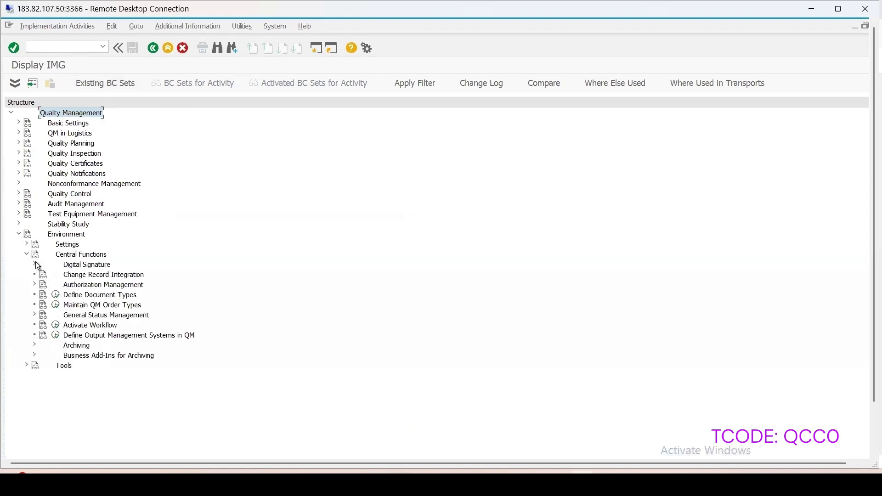
{"action": "left_click", "coordinate": [35, 264]}
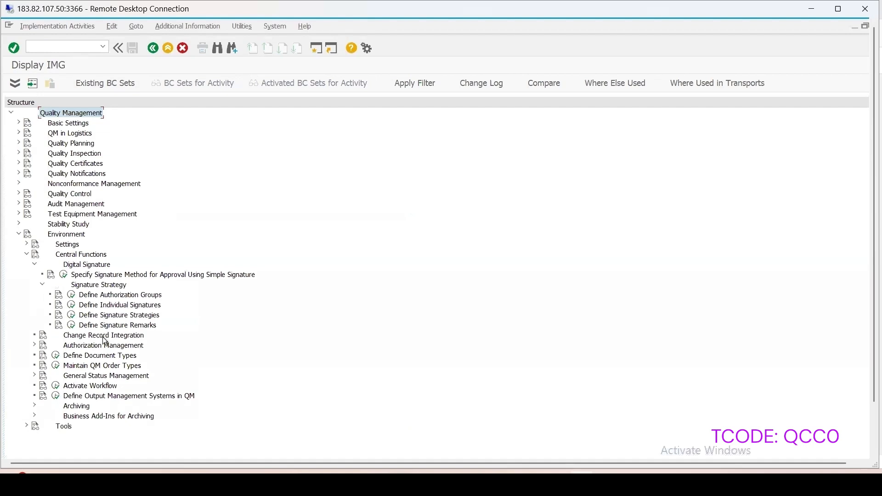
Step: Open SPRO's SAP Reference IMG in a new session and expand Digital Signature under Cross-Application Components, General Application Functions
{"action": "left_click", "coordinate": [317, 48]}
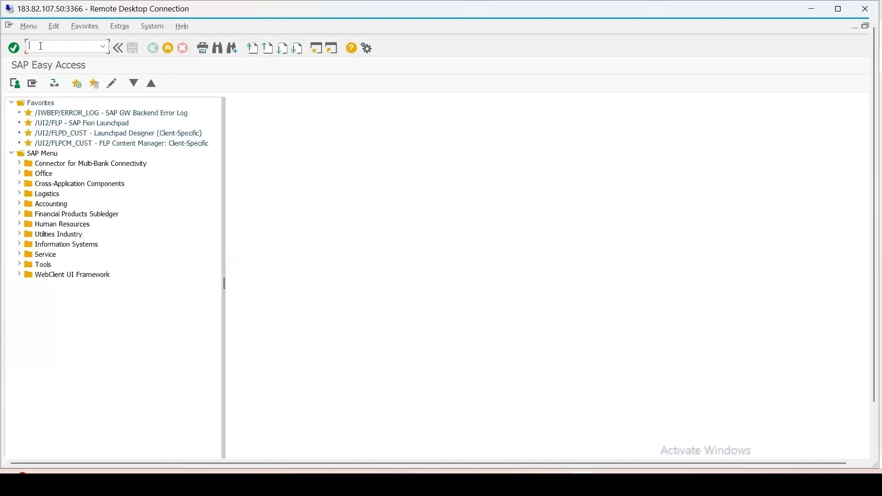
{"action": "type", "text": "spro"}
{"action": "key", "text": "Return"}
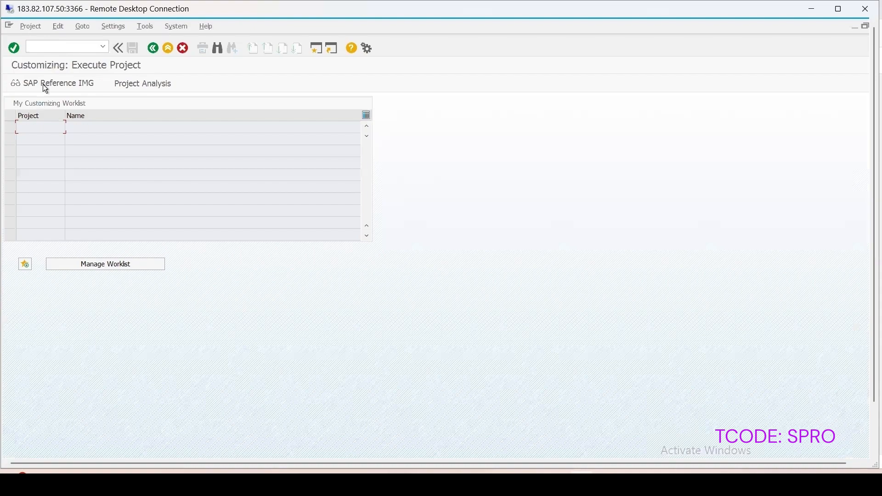
{"action": "key", "text": "F5"}
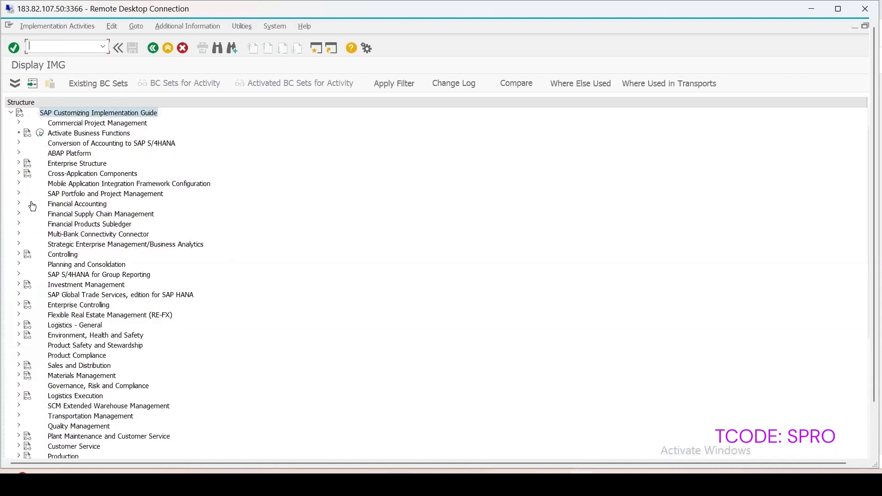
{"action": "left_click", "coordinate": [19, 173]}
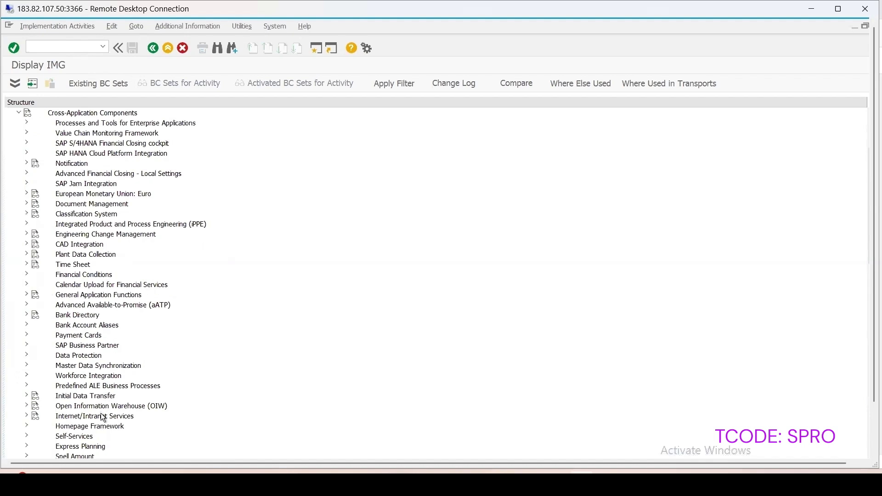
{"action": "left_click", "coordinate": [26, 294]}
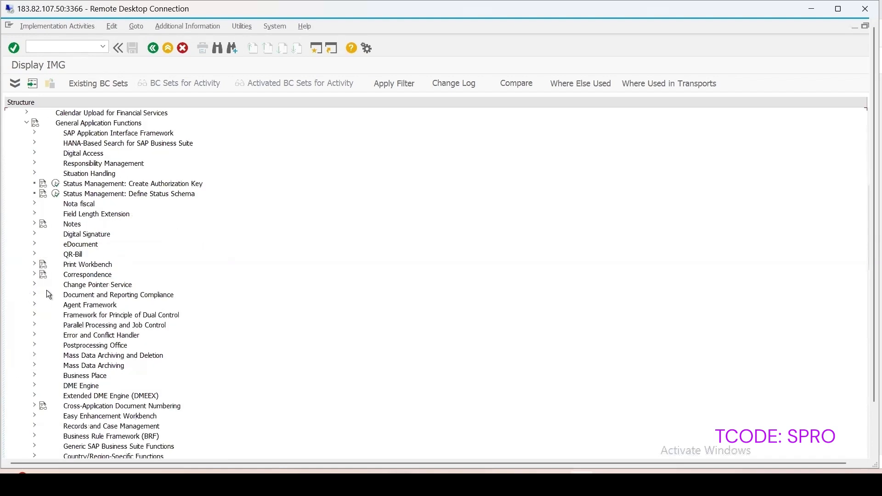
{"action": "left_click", "coordinate": [36, 234]}
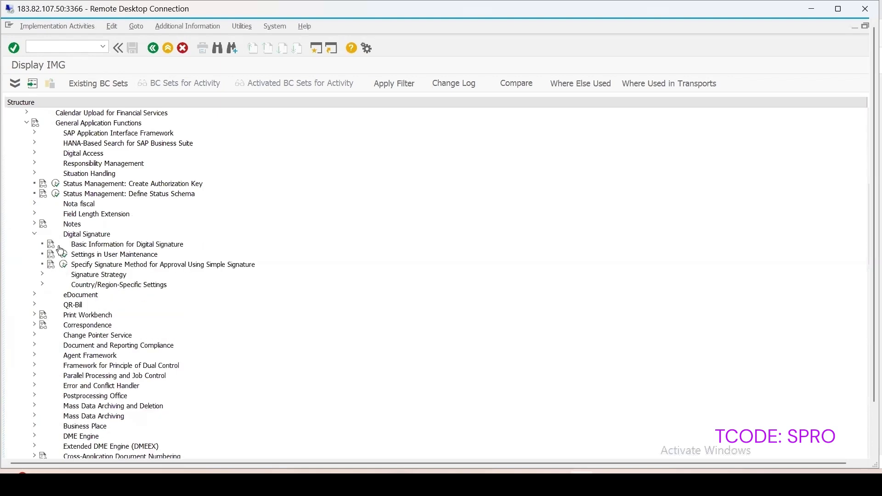
Step: Leave the SPRO guide, return to the QCC0 session and open Define Authorization Groups under Signature Strategy
{"action": "left_click", "coordinate": [169, 48]}
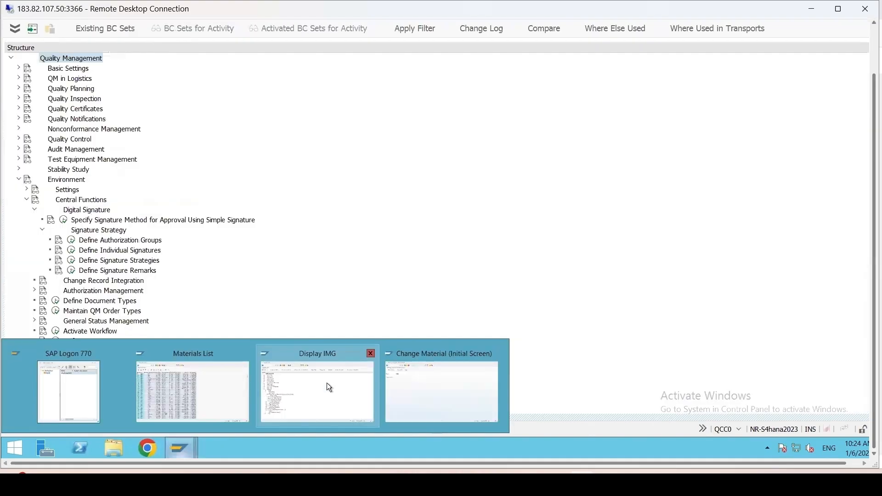
{"action": "left_click", "coordinate": [326, 382]}
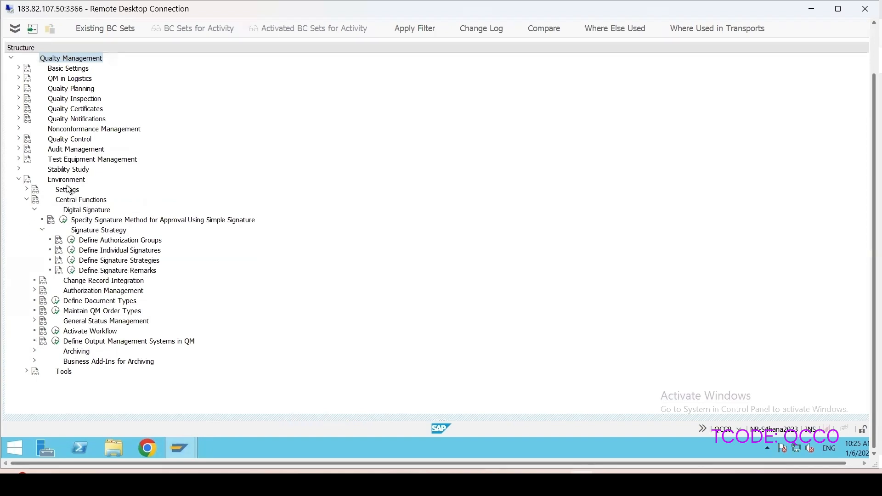
{"action": "left_click", "coordinate": [70, 242]}
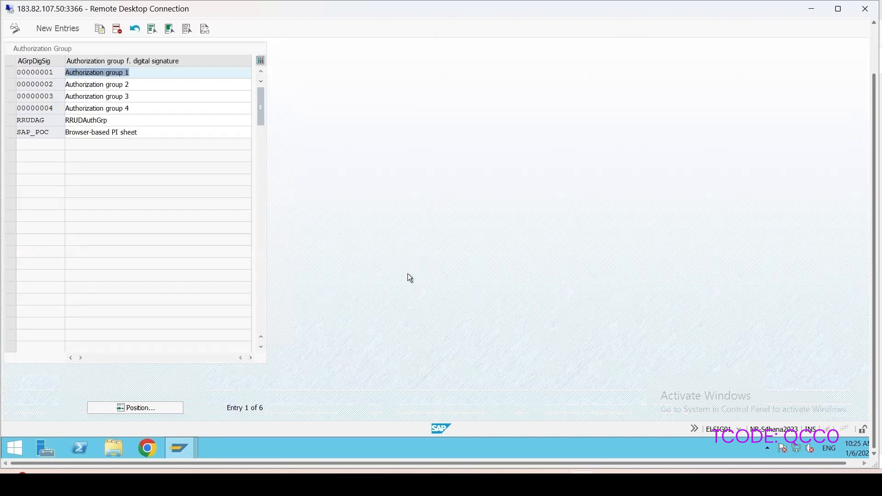
{"action": "left_click_drag", "start_coordinate": [873, 167], "coordinate": [873, 118]}
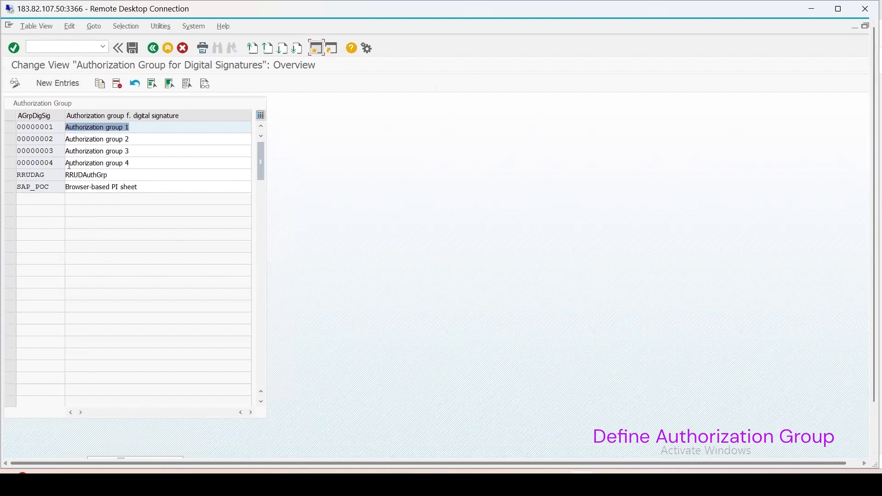
Step: Add a new digital signature authorization group AGUDRR with the description AGUDRR
{"action": "left_click", "coordinate": [61, 83]}
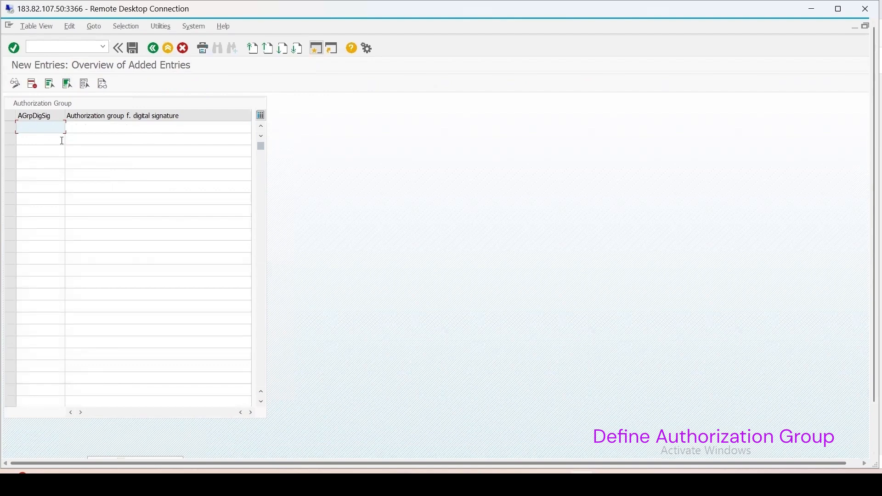
{"action": "type", "text": "UDR"}
{"action": "type", "text": "RE"}
{"action": "key", "text": "BackSpace"}
{"action": "type", "text": "R"}
{"action": "key", "text": "Home"}
{"action": "type", "text": "AG"}
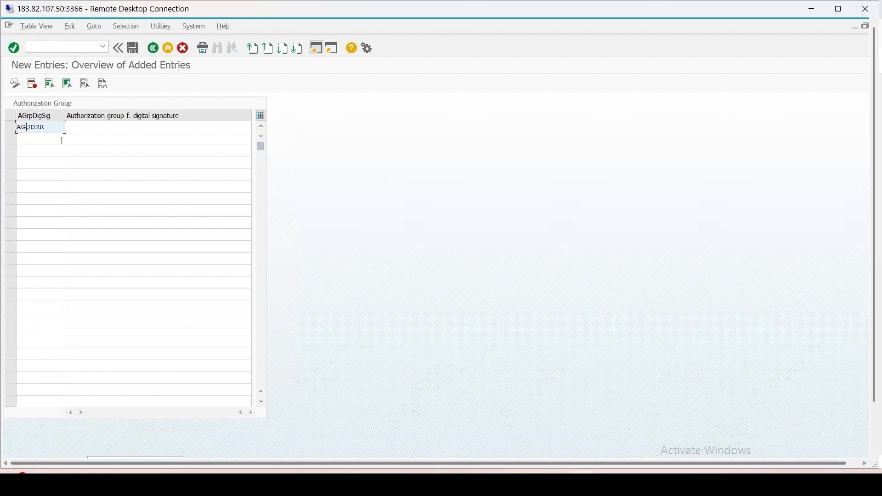
{"action": "key", "text": "Home"}
{"action": "left_click", "coordinate": [95, 127]}
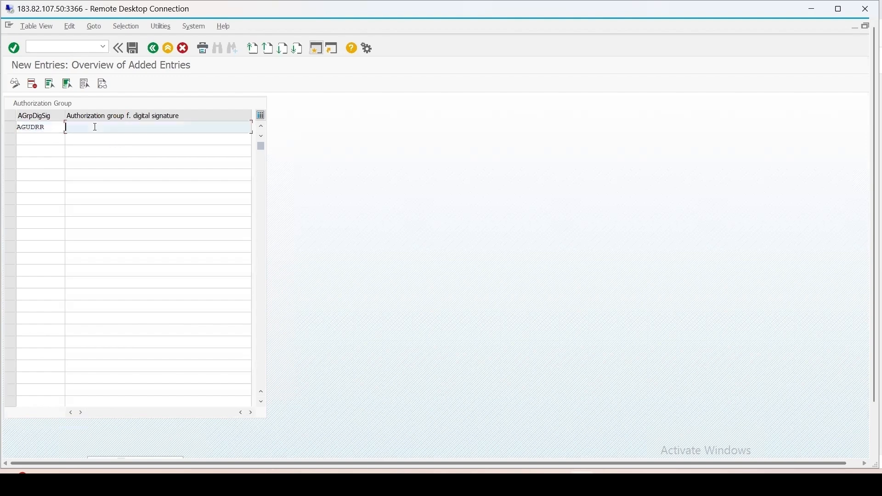
{"action": "type", "text": "AGUDRR"}
{"action": "left_click", "coordinate": [75, 129]}
Step: Save the new authorization group to the Digital Signature customizing request and return to the customizing tree
{"action": "left_click", "coordinate": [134, 48]}
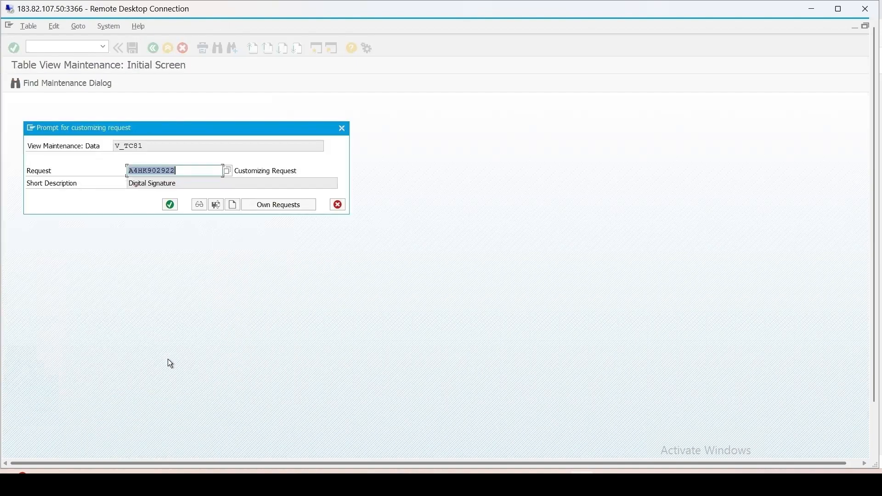
{"action": "left_click", "coordinate": [170, 207]}
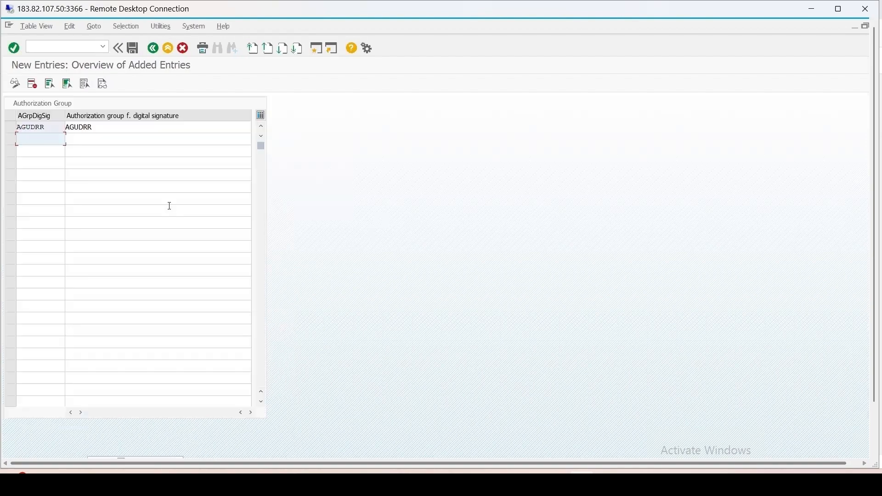
{"action": "left_click", "coordinate": [154, 49]}
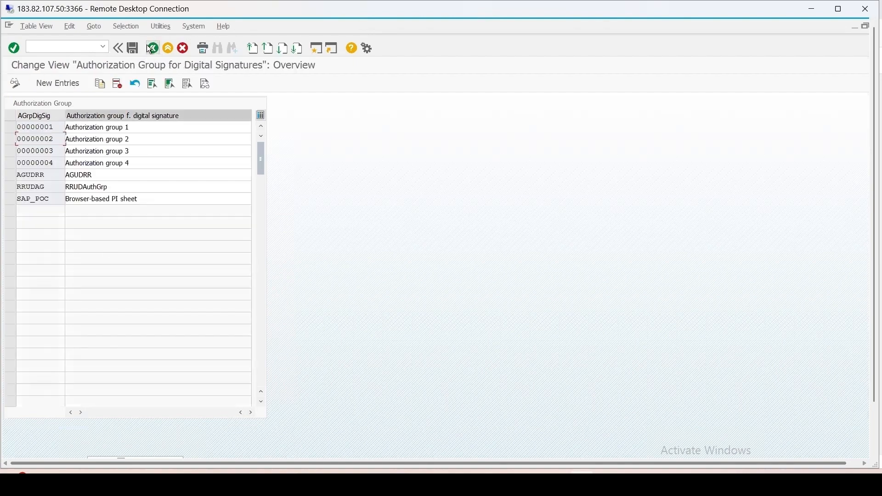
{"action": "left_click", "coordinate": [152, 49]}
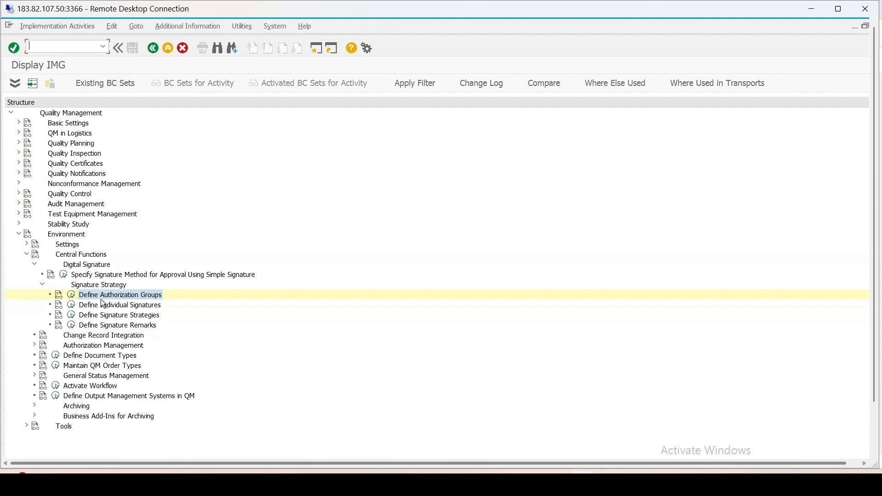
Step: Open Define Individual Signatures and create a new entry U1UDRR with the description User1UDRR
{"action": "left_click", "coordinate": [72, 306]}
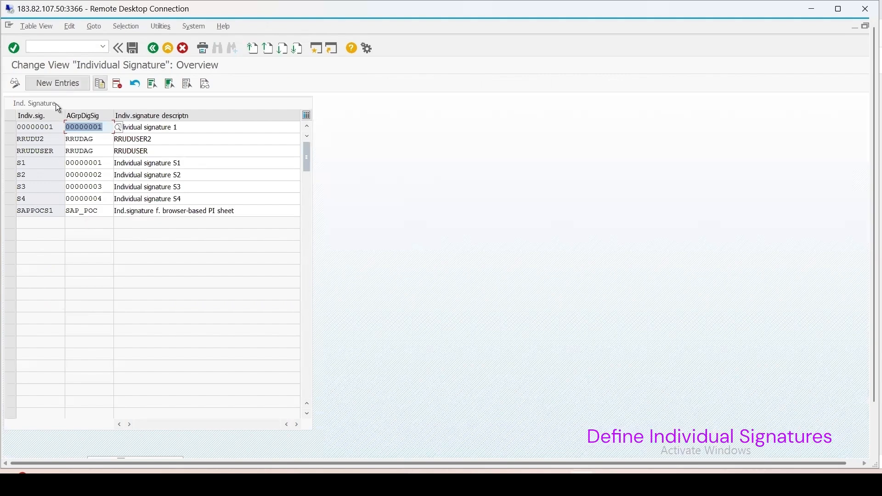
{"action": "left_click", "coordinate": [61, 84]}
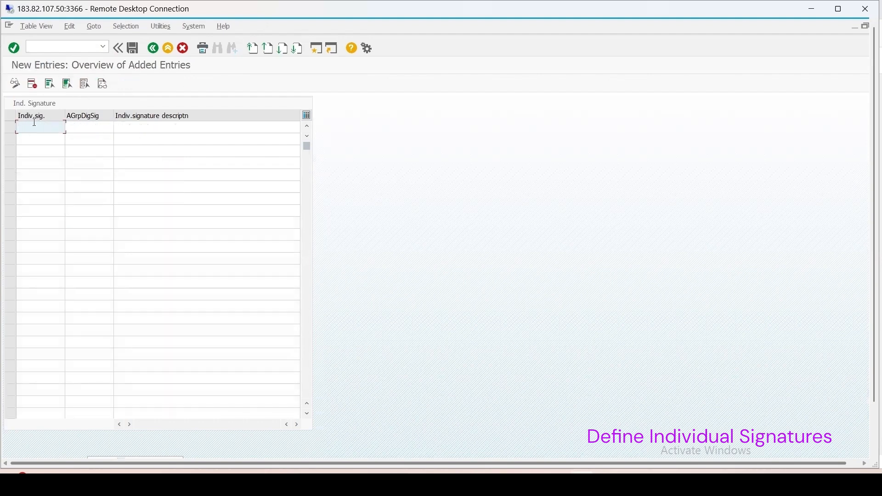
{"action": "type", "text": "U1UDRR"}
{"action": "left_click_drag", "start_coordinate": [46, 130], "coordinate": [6, 117]}
{"action": "key", "text": "ctrl+c"}
{"action": "left_click", "coordinate": [132, 127]}
{"action": "key", "text": "ctrl+v"}
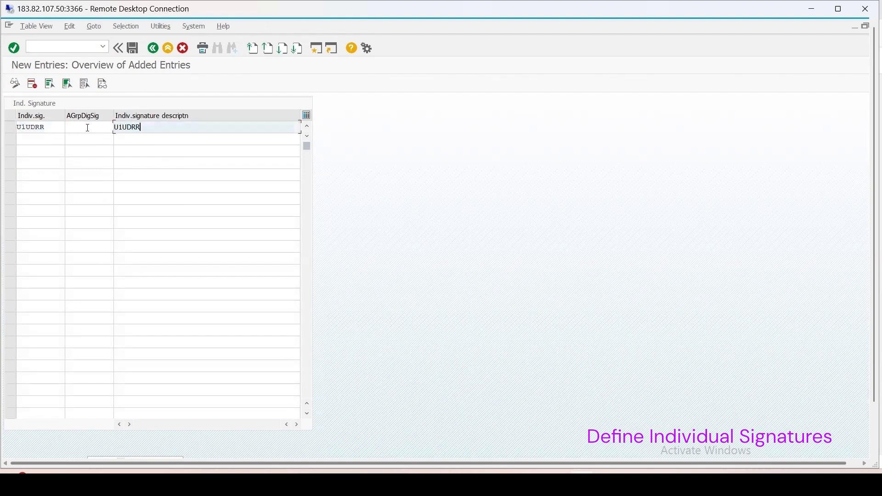
{"action": "left_click", "coordinate": [118, 127]}
{"action": "type", "text": "ser"}
Step: Assign authorization group AGUDRR to signature U1UDRR, save it to the Digital Signature request and return to the overview
{"action": "left_click", "coordinate": [66, 127]}
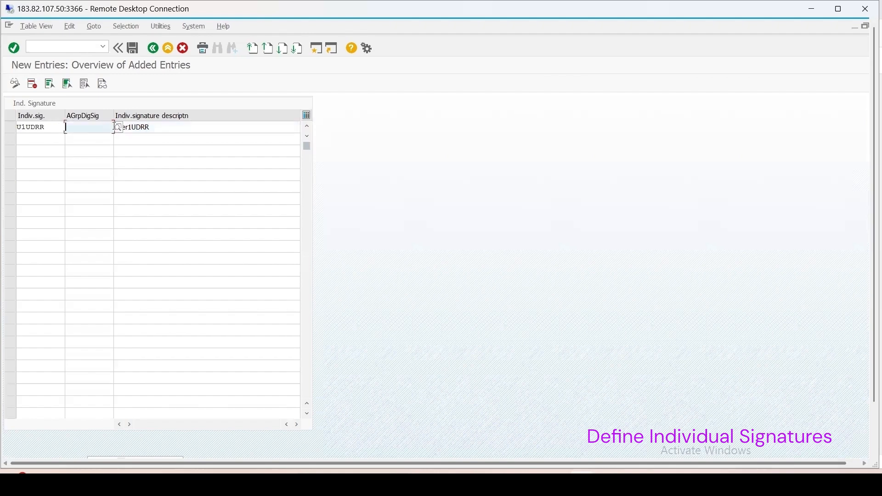
{"action": "left_click", "coordinate": [118, 128]}
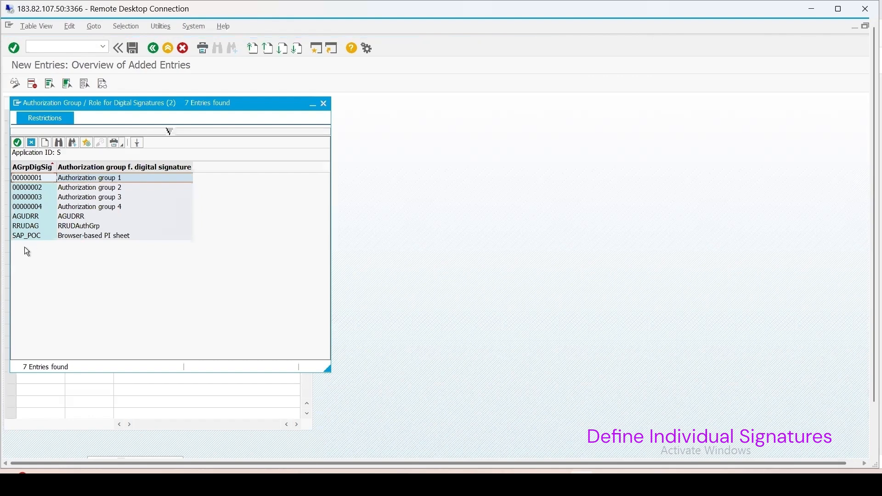
{"action": "double_click", "coordinate": [26, 217]}
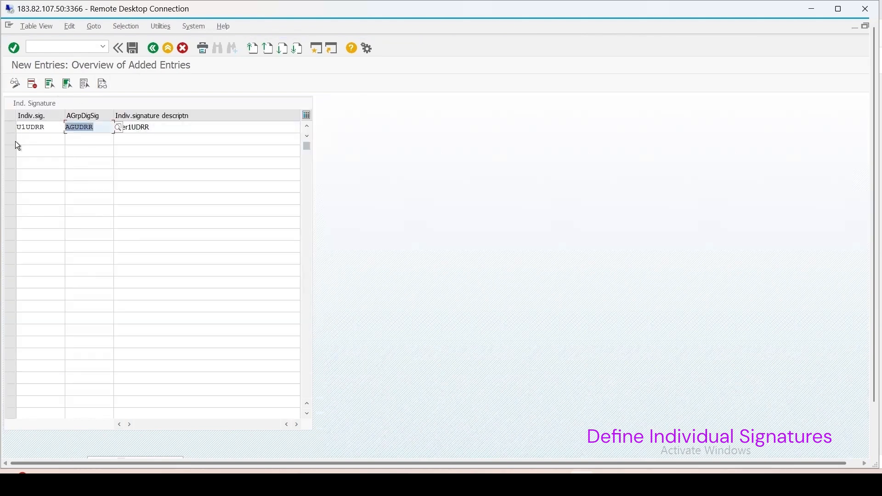
{"action": "left_click", "coordinate": [135, 48]}
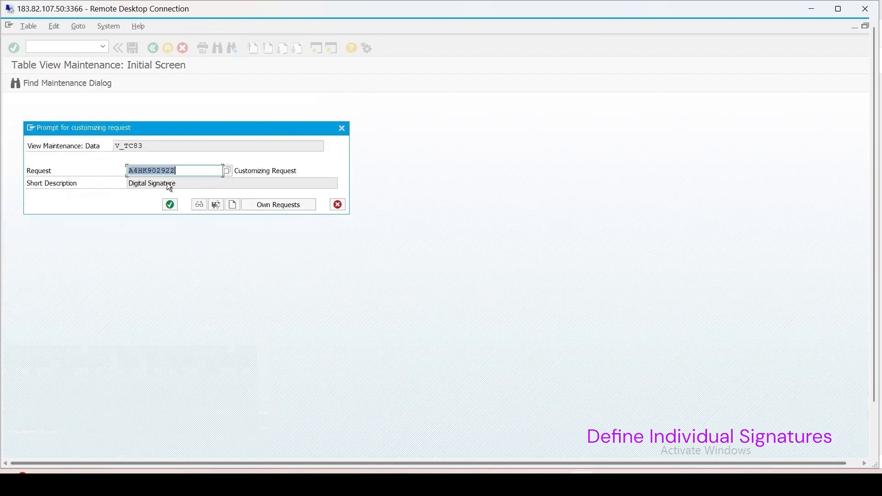
{"action": "left_click", "coordinate": [170, 205]}
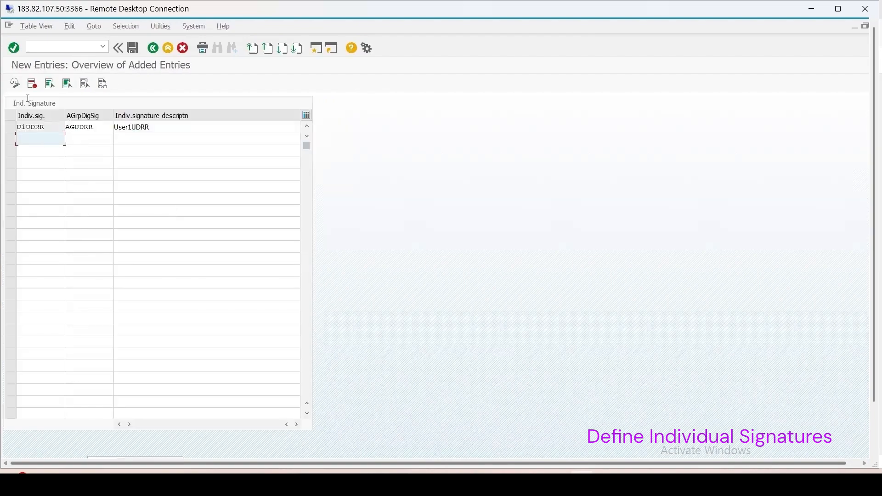
{"action": "left_click", "coordinate": [8, 126]}
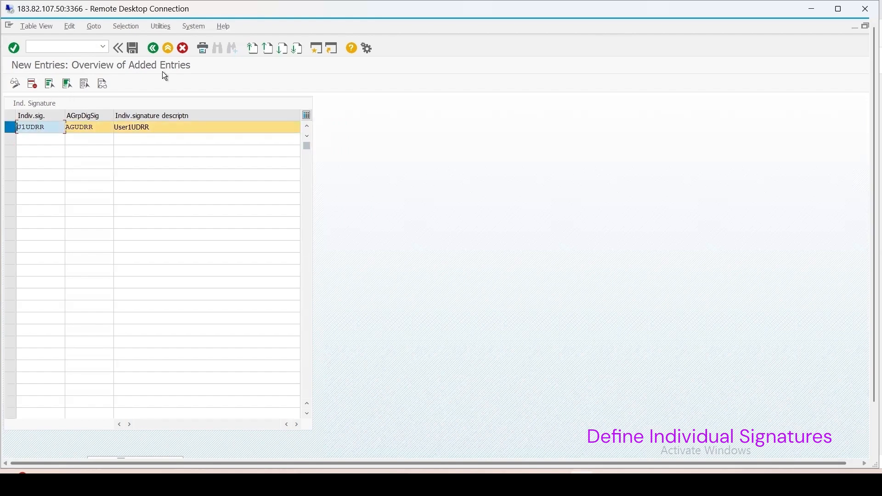
{"action": "left_click", "coordinate": [153, 47]}
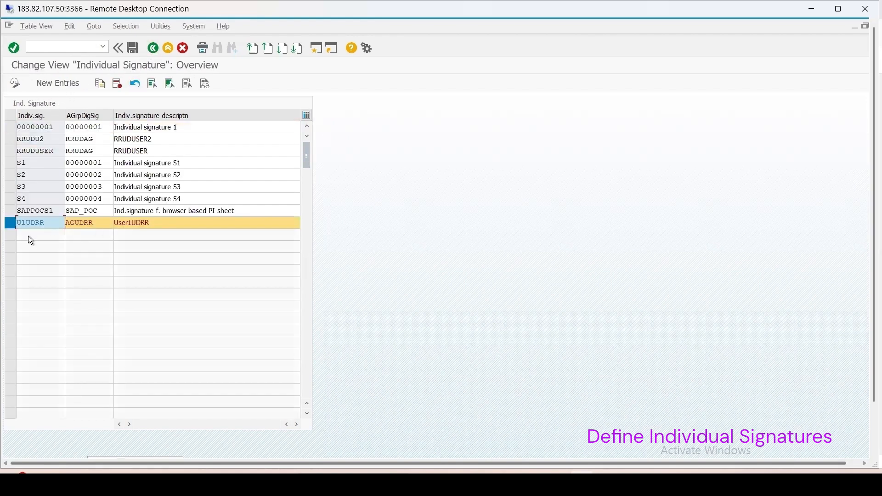
Step: Create a second individual signature entry U2UDRR with the description User2UDRR
{"action": "left_click", "coordinate": [58, 83]}
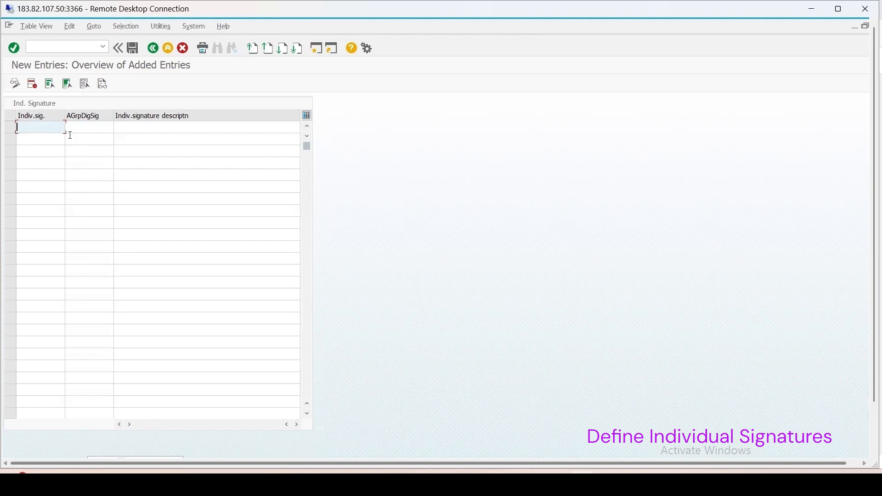
{"action": "type", "text": "U1UDRR"}
{"action": "left_click_drag", "start_coordinate": [21, 127], "coordinate": [26, 127]}
{"action": "type", "text": "2"}
{"action": "left_click", "coordinate": [131, 125]}
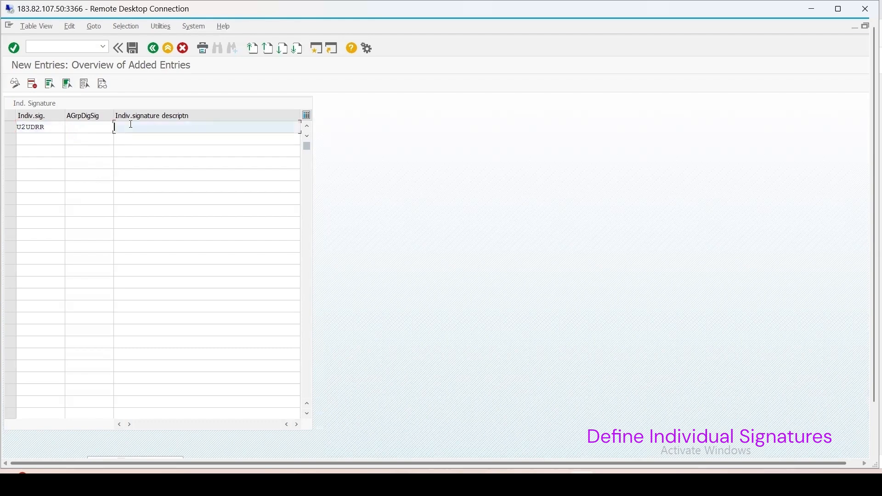
{"action": "key", "text": "ctrl+v"}
{"action": "left_click", "coordinate": [123, 128]}
{"action": "key", "text": "BackSpace"}
{"action": "type", "text": "2"}
{"action": "left_click", "coordinate": [120, 127]}
{"action": "type", "text": "ser"}
Step: Assign authorization group AGUDRR to signature U2UDRR, save the entry and return to the individual signature overview
{"action": "left_click", "coordinate": [81, 125]}
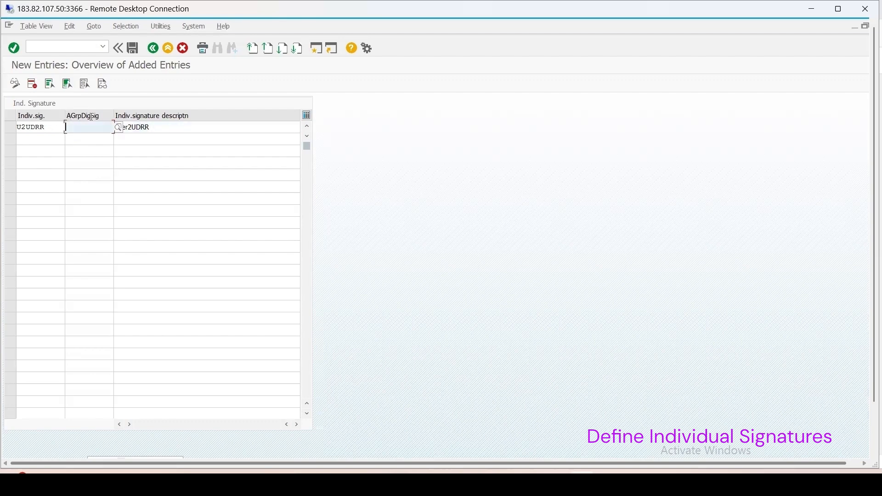
{"action": "left_click", "coordinate": [119, 128]}
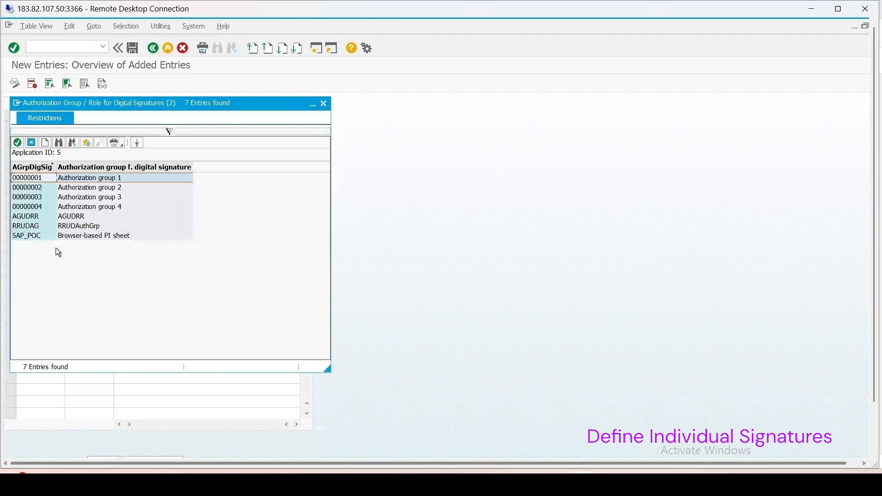
{"action": "double_click", "coordinate": [33, 216]}
{"action": "key", "text": "Return"}
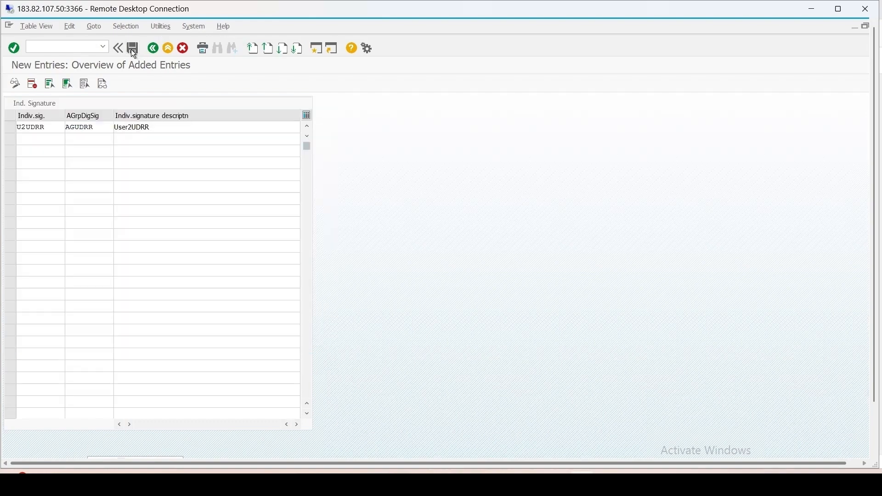
{"action": "left_click", "coordinate": [134, 48]}
{"action": "left_click", "coordinate": [154, 48]}
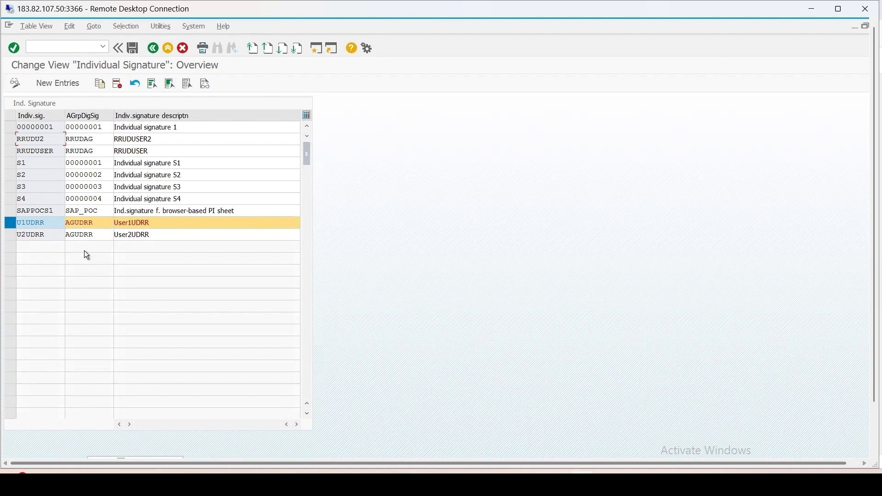
Step: Open Define Signature Strategies and create a new entry SSUDRR with the description SignStrUDRR
{"action": "left_click", "coordinate": [153, 48]}
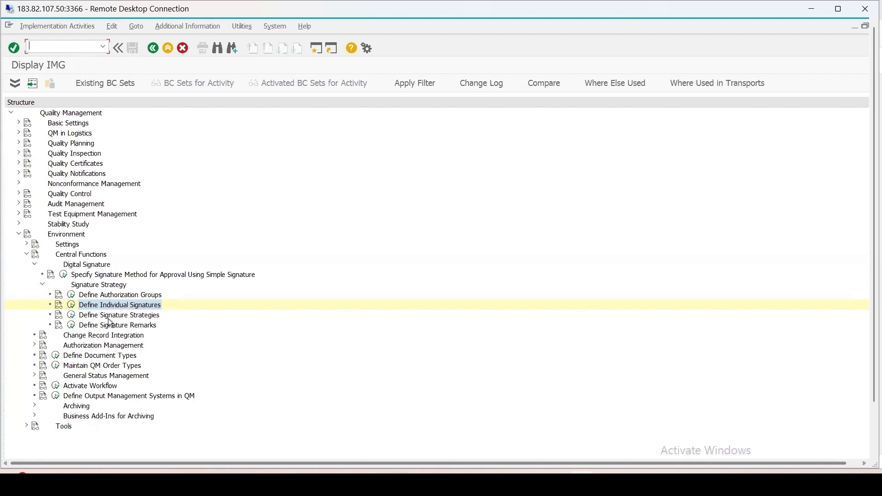
{"action": "left_click", "coordinate": [73, 316]}
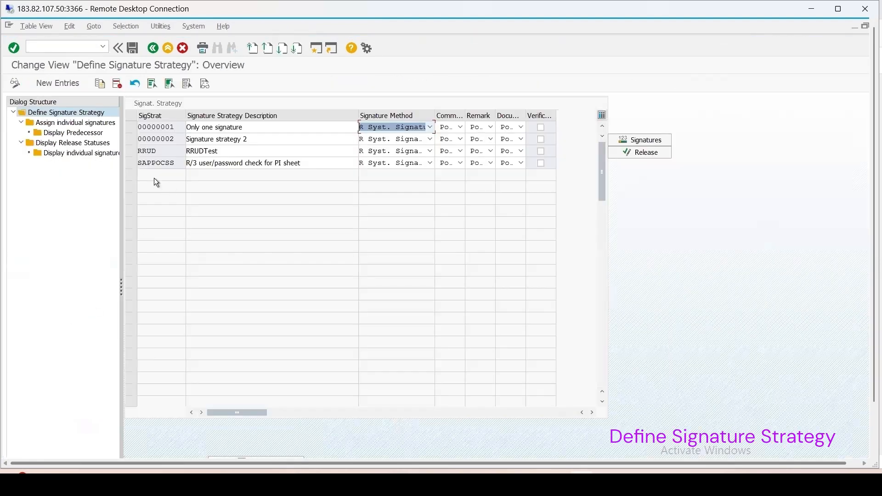
{"action": "left_click", "coordinate": [56, 83]}
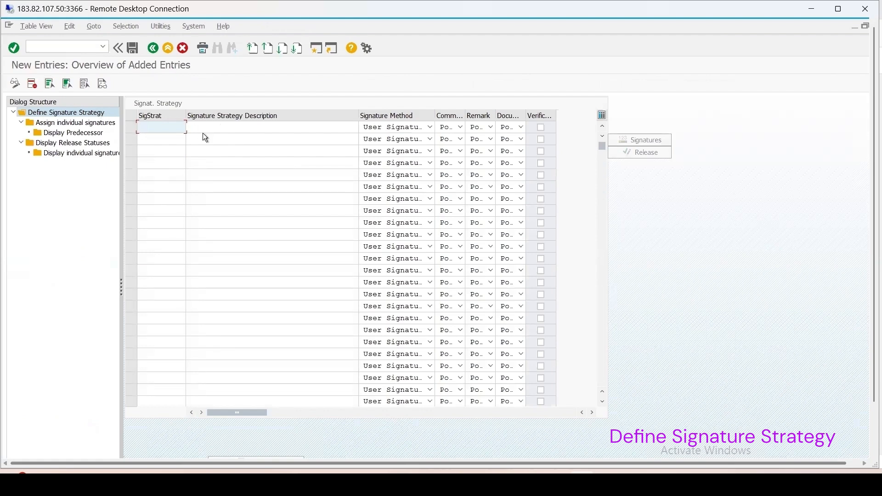
{"action": "type", "text": "SSUDRR"}
{"action": "key", "text": "Tab"}
{"action": "type", "text": "SSUDRR"}
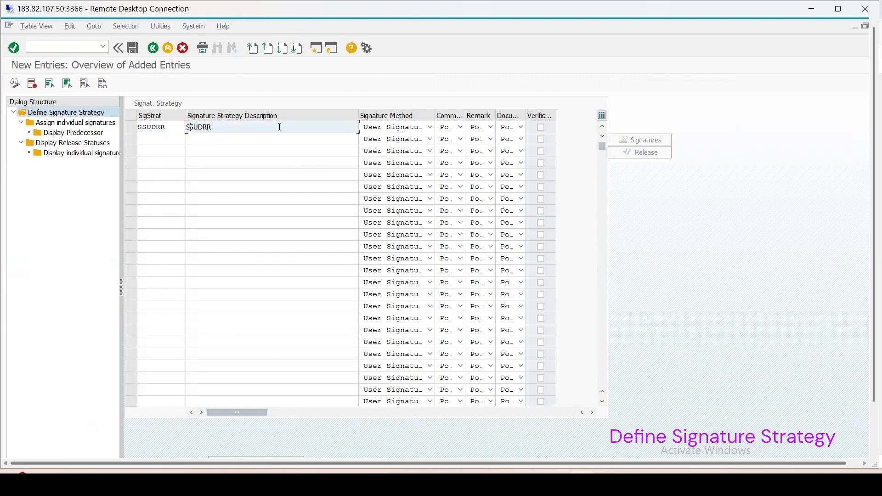
{"action": "type", "text": "ignStr"}
{"action": "key", "text": "Return"}
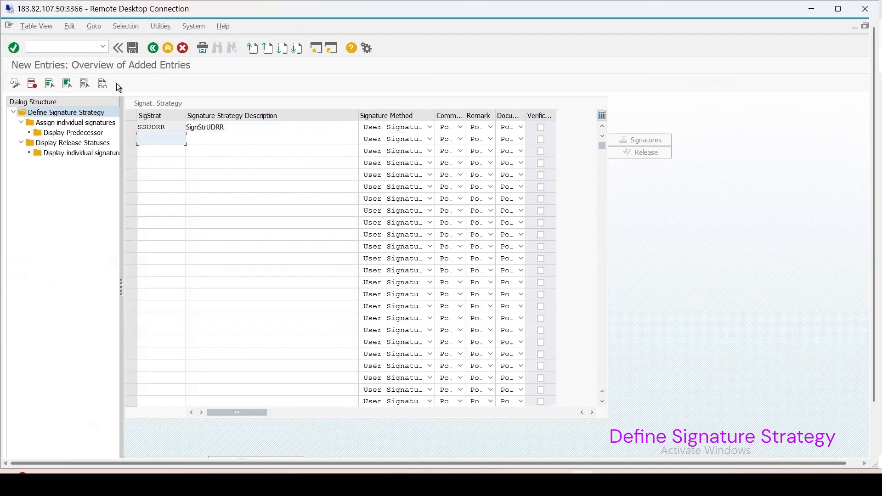
Step: Open the individual signature assignment of strategy SSUDRR and add signature U1UDRR as a new entry
{"action": "left_click", "coordinate": [136, 129]}
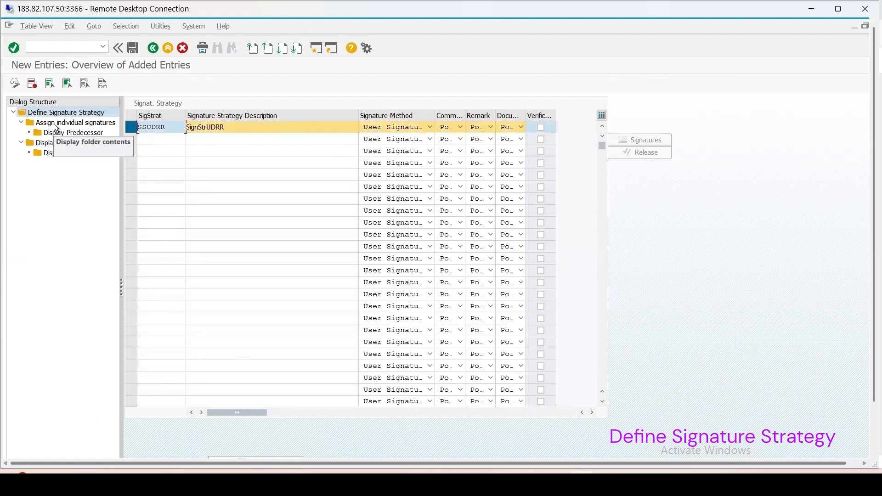
{"action": "double_click", "coordinate": [64, 122]}
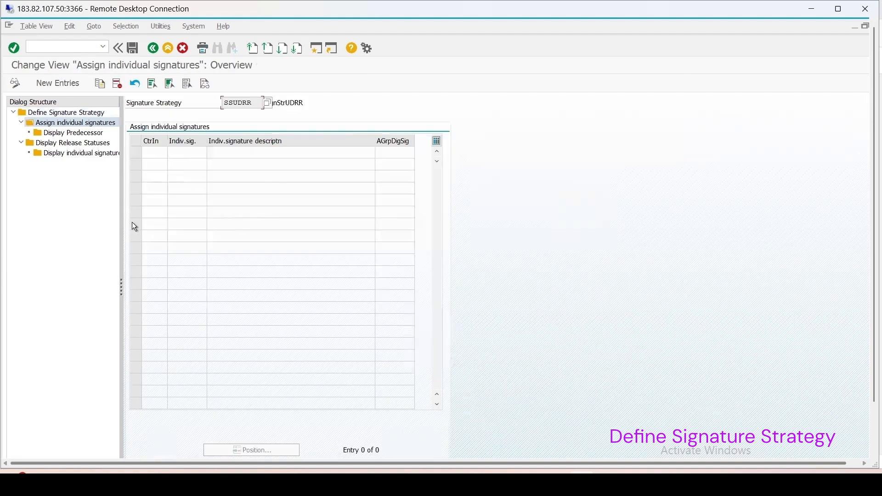
{"action": "left_click", "coordinate": [54, 84]}
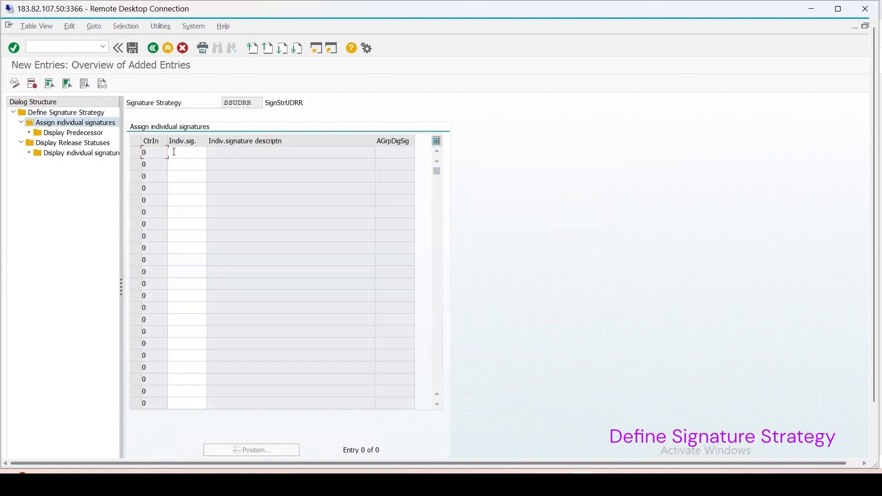
{"action": "left_click", "coordinate": [174, 152]}
{"action": "left_click", "coordinate": [211, 154]}
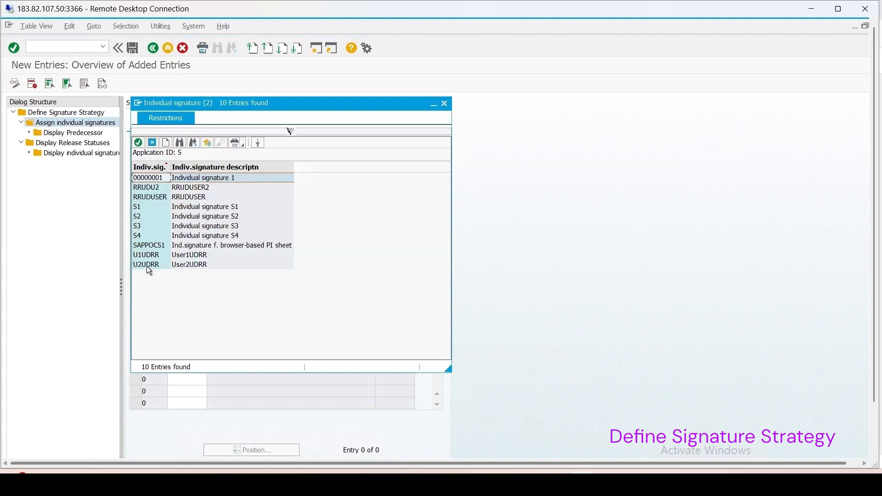
{"action": "double_click", "coordinate": [182, 255]}
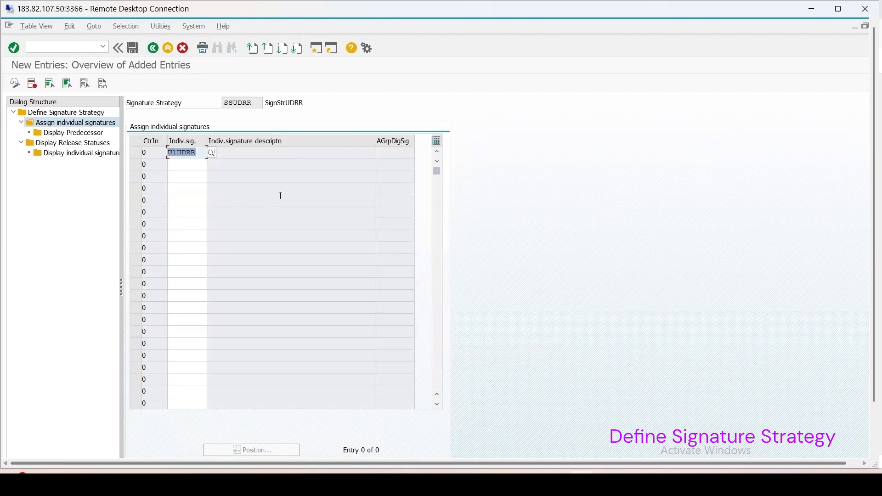
{"action": "key", "text": "Return"}
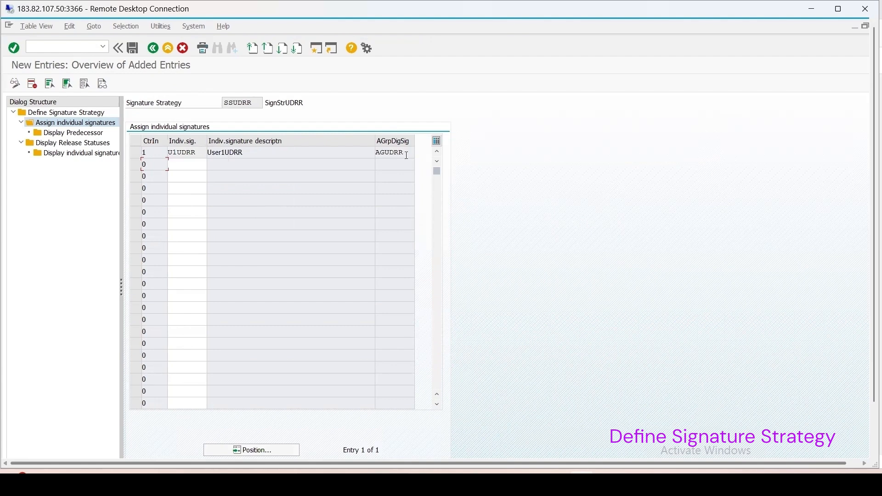
Step: Add individual signature U2UDRR to strategy SSUDRR and save the assignments to the Digital Signature request
{"action": "left_click", "coordinate": [176, 165]}
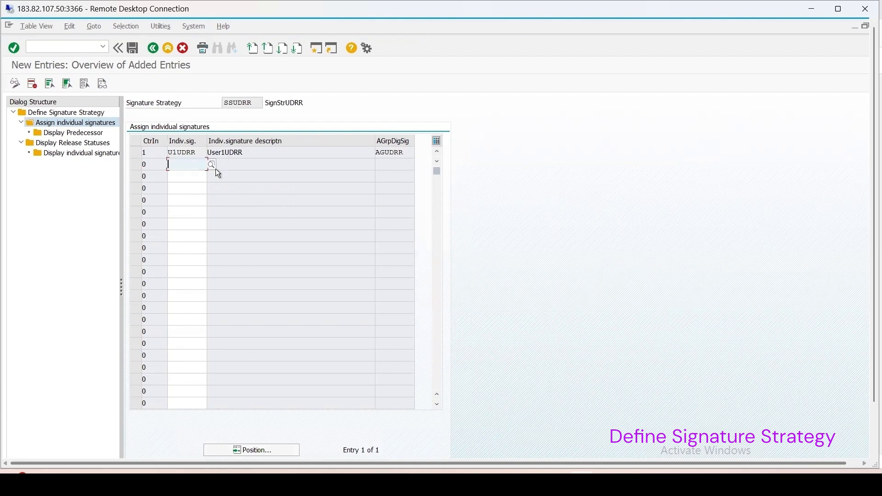
{"action": "left_click", "coordinate": [211, 167]}
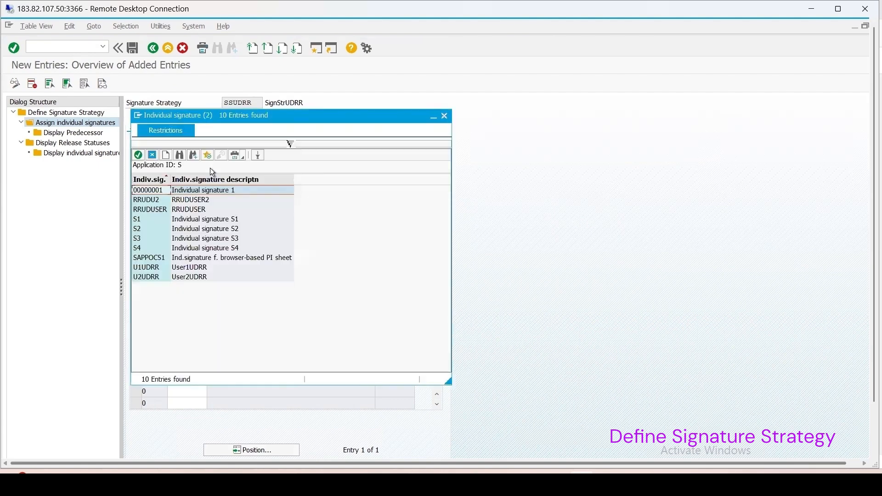
{"action": "double_click", "coordinate": [150, 277]}
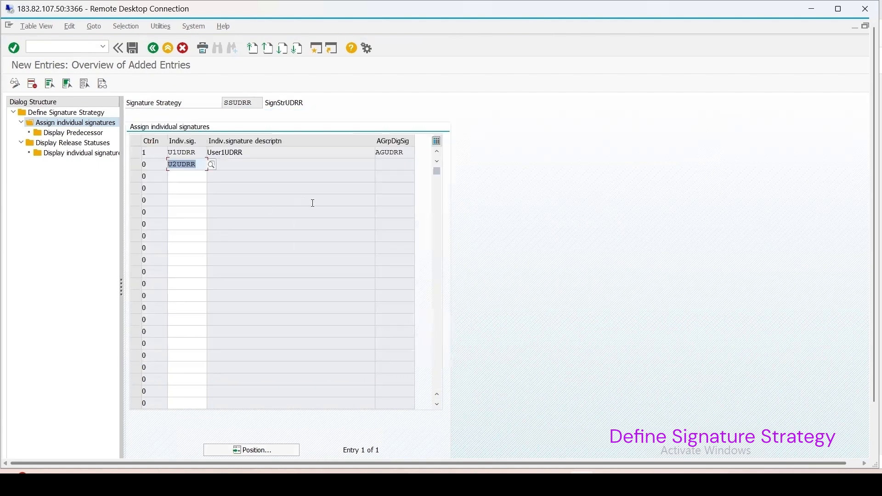
{"action": "key", "text": "Return"}
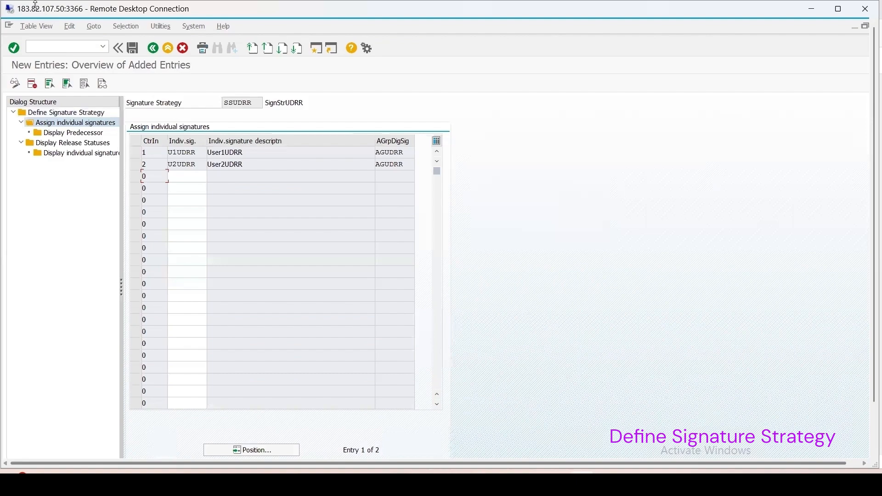
{"action": "left_click", "coordinate": [134, 48]}
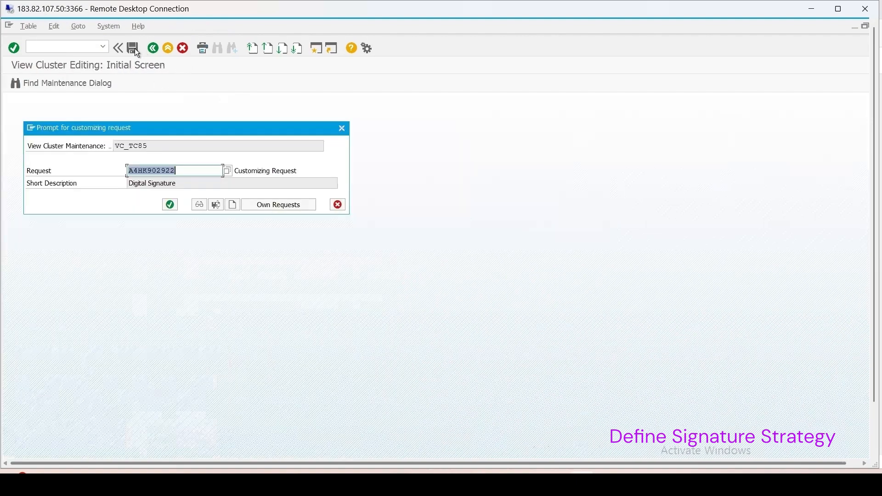
{"action": "left_click", "coordinate": [168, 208]}
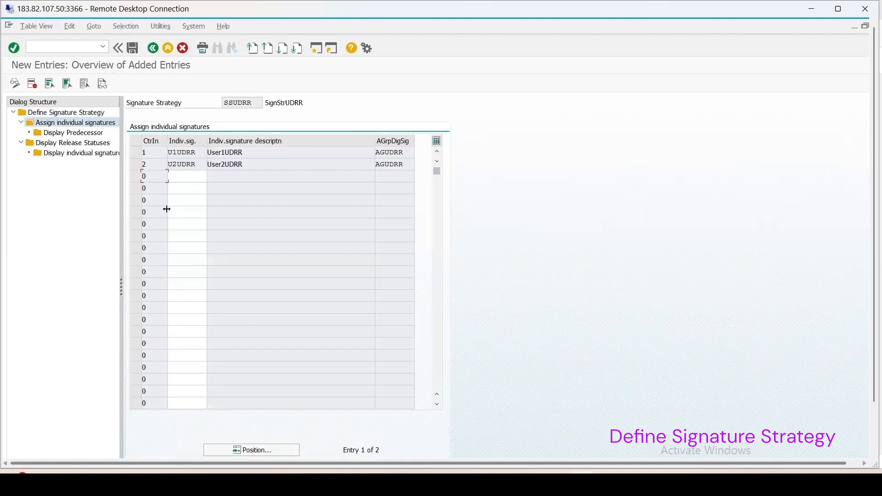
Step: Return to the signature strategy overview and set U2UDRR as the predecessor of U1UDRR in the signature order of SSUDRR
{"action": "left_click", "coordinate": [153, 47]}
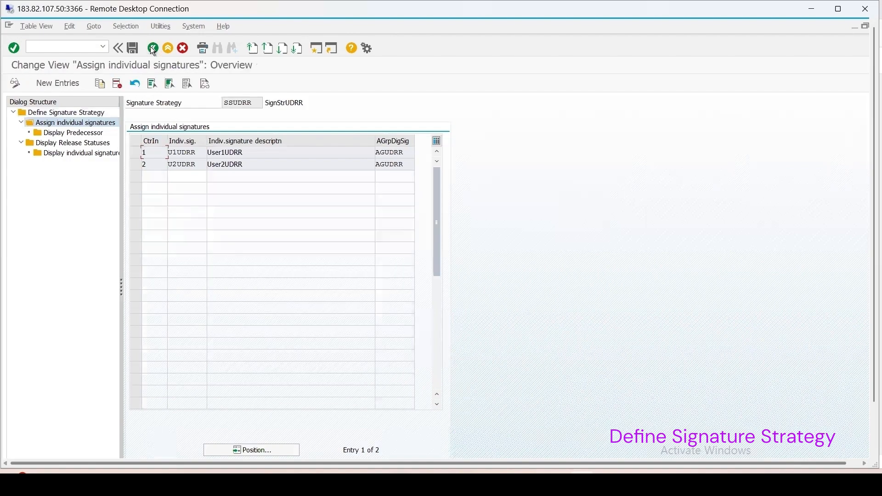
{"action": "left_click", "coordinate": [153, 48]}
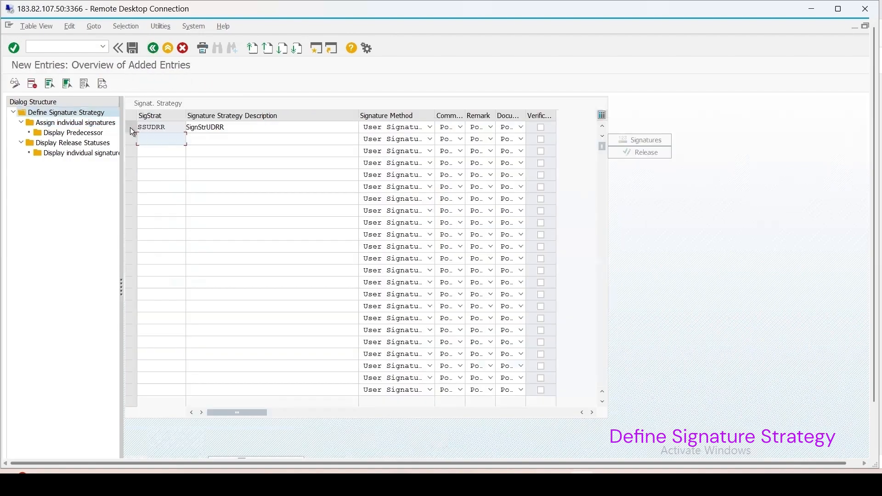
{"action": "double_click", "coordinate": [72, 123]}
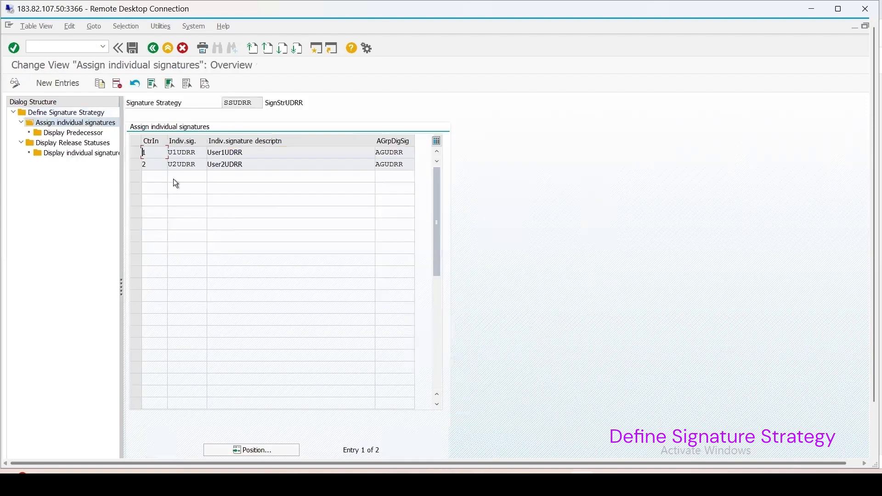
{"action": "double_click", "coordinate": [67, 113]}
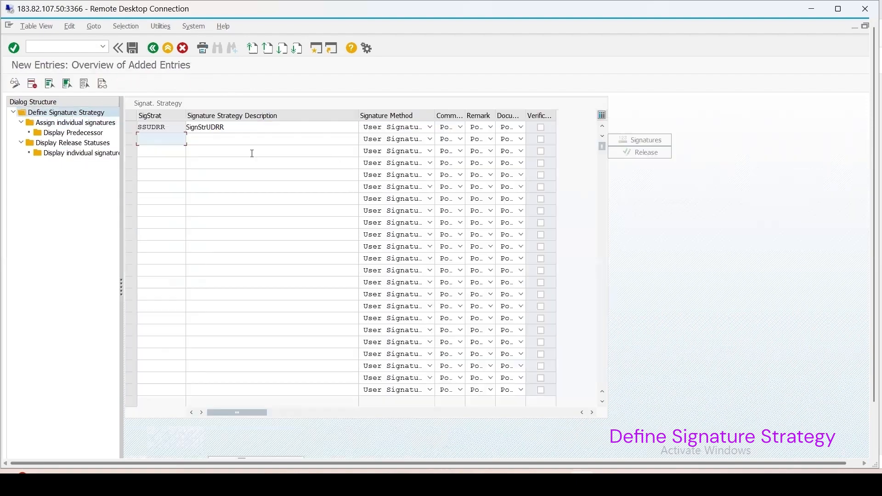
{"action": "left_click", "coordinate": [132, 129]}
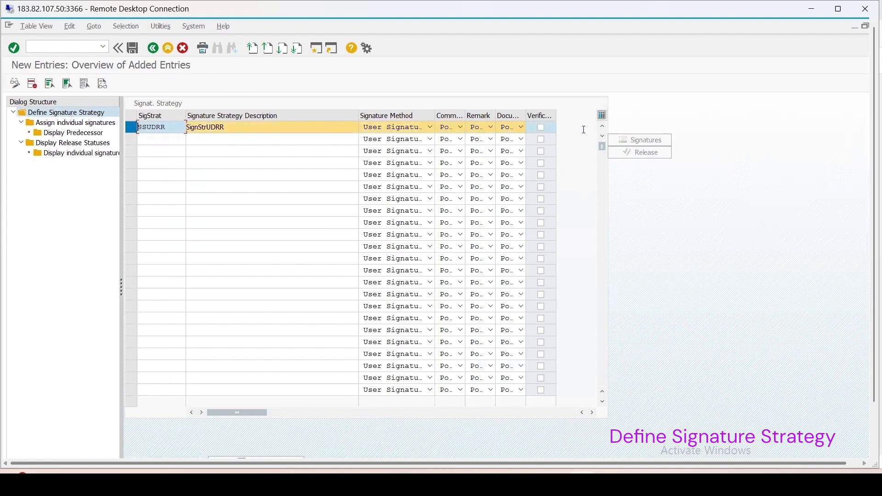
{"action": "left_click", "coordinate": [153, 48]}
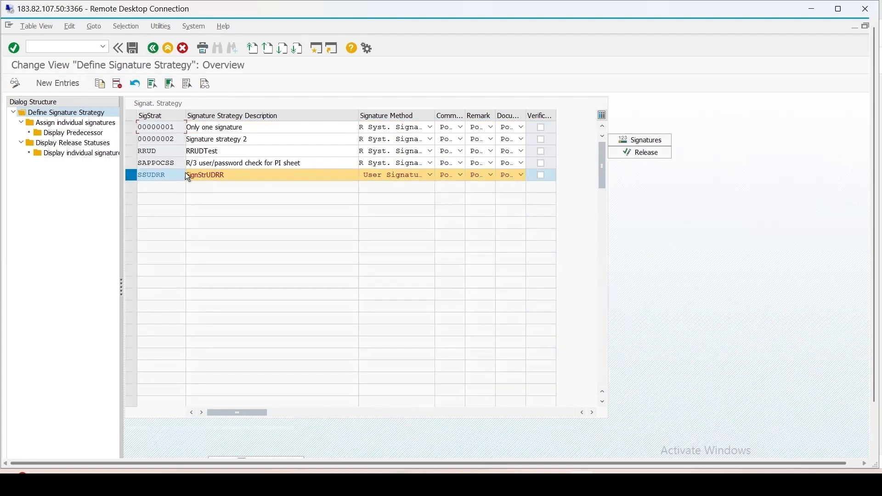
{"action": "left_click", "coordinate": [642, 141]}
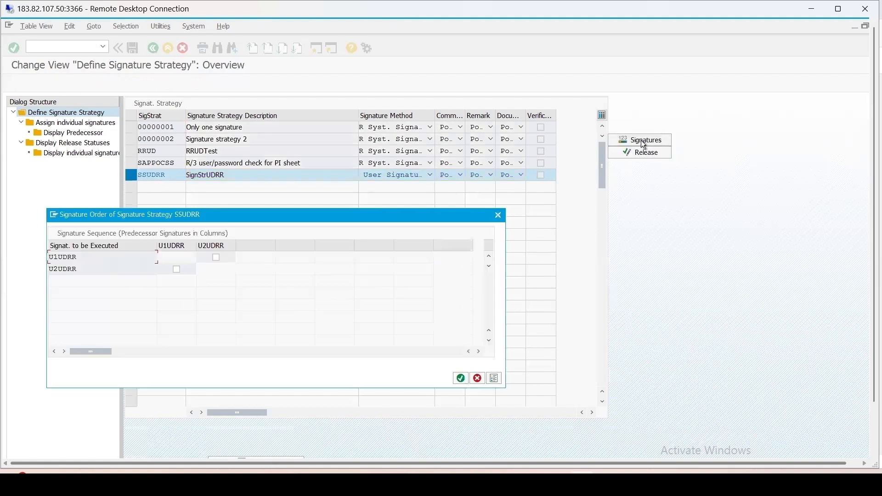
{"action": "left_click_drag", "start_coordinate": [288, 219], "coordinate": [475, 206]}
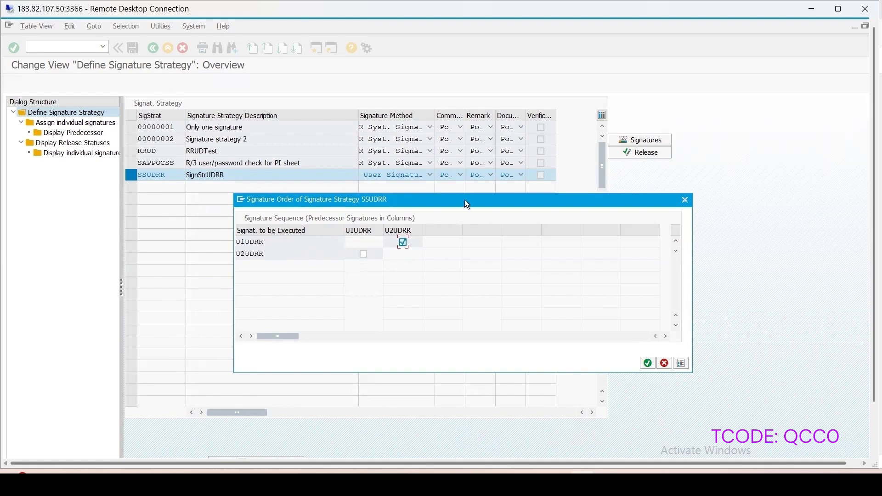
{"action": "left_click_drag", "start_coordinate": [465, 200], "coordinate": [478, 197]}
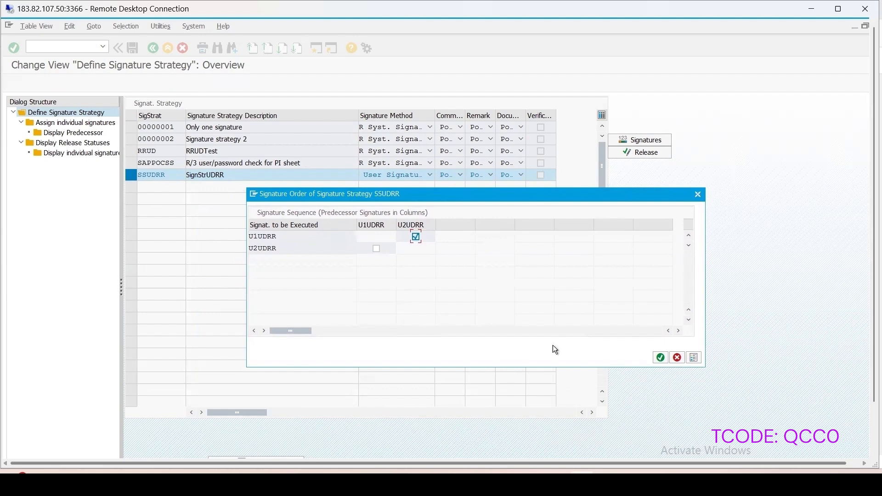
{"action": "left_click", "coordinate": [661, 358]}
Step: Examine the release statuses of strategy SSUDRR and its release states for the individual signatures
{"action": "double_click", "coordinate": [69, 143]}
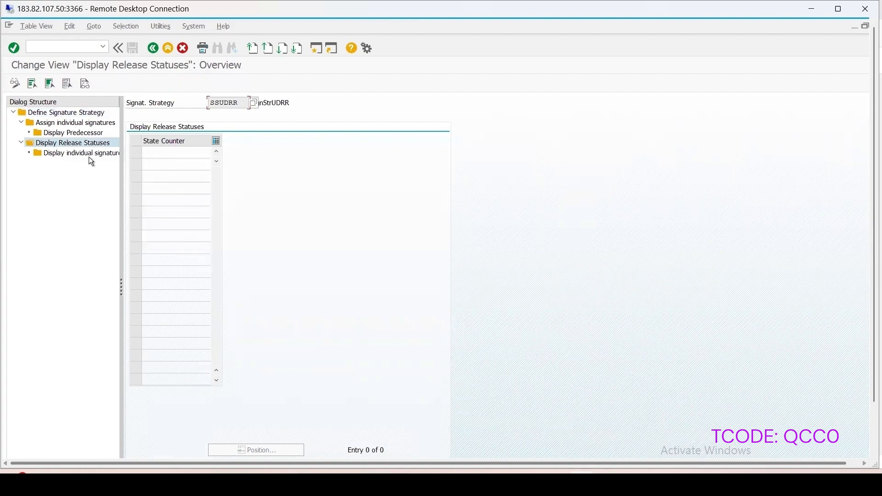
{"action": "left_click", "coordinate": [151, 49]}
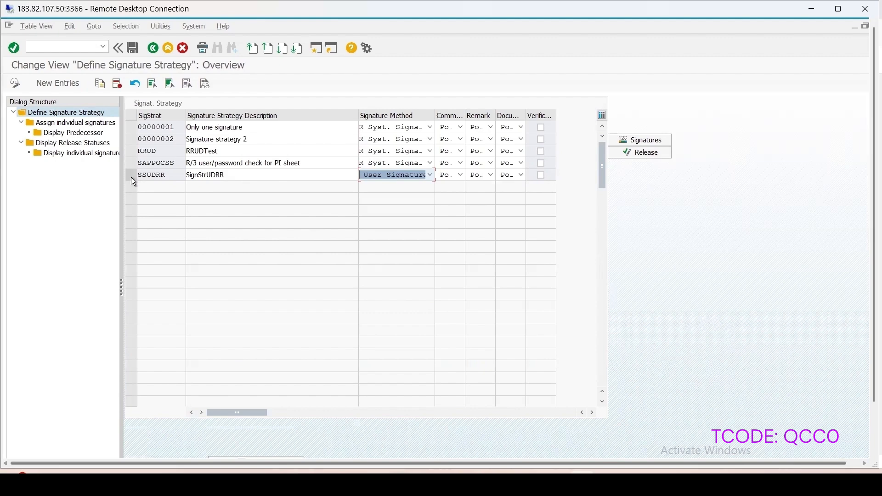
{"action": "left_click", "coordinate": [131, 175]}
{"action": "left_click", "coordinate": [643, 153]}
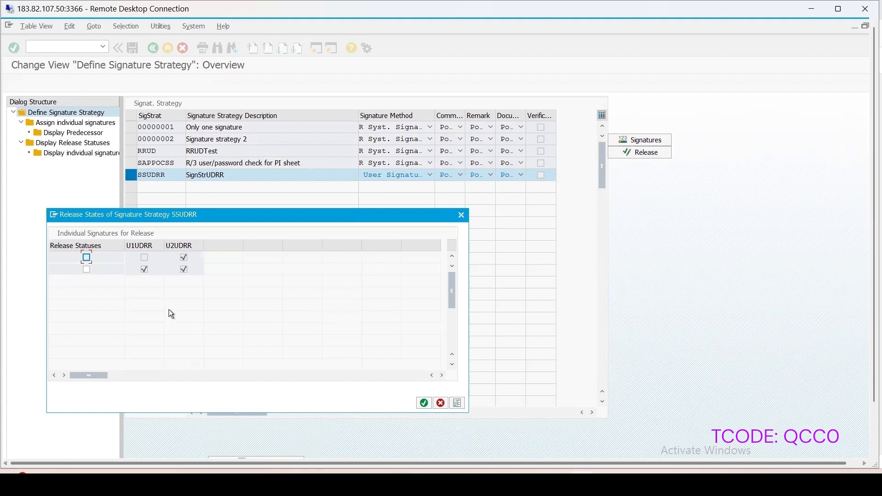
{"action": "left_click", "coordinate": [462, 215]}
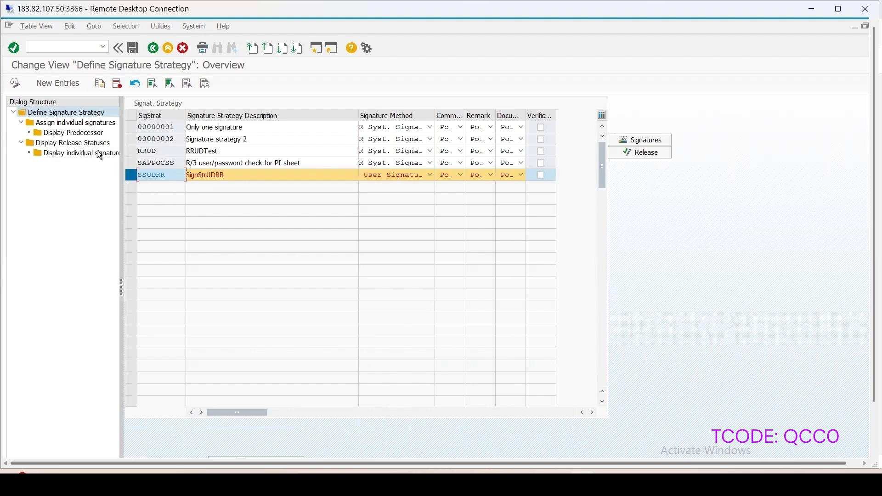
Step: Remove individual signature U2UDRR from strategy SSUDRR, return to the strategy overview and select SSUDRR
{"action": "double_click", "coordinate": [73, 123]}
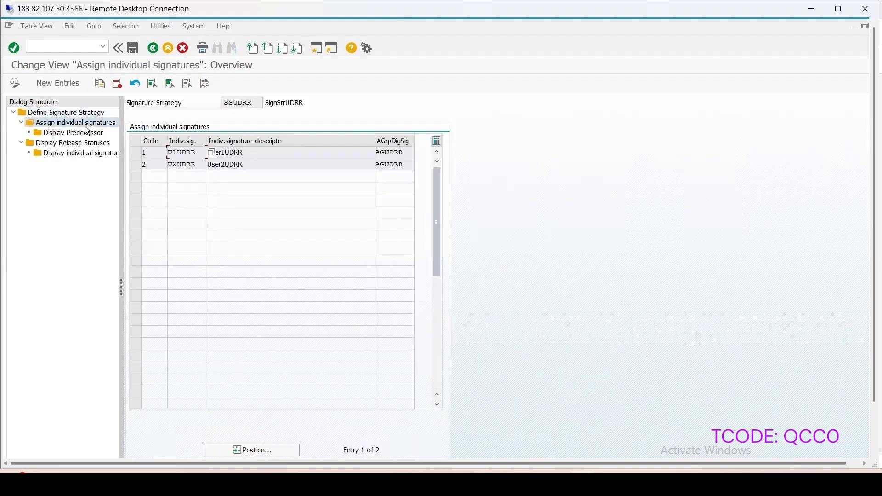
{"action": "left_click", "coordinate": [135, 165]}
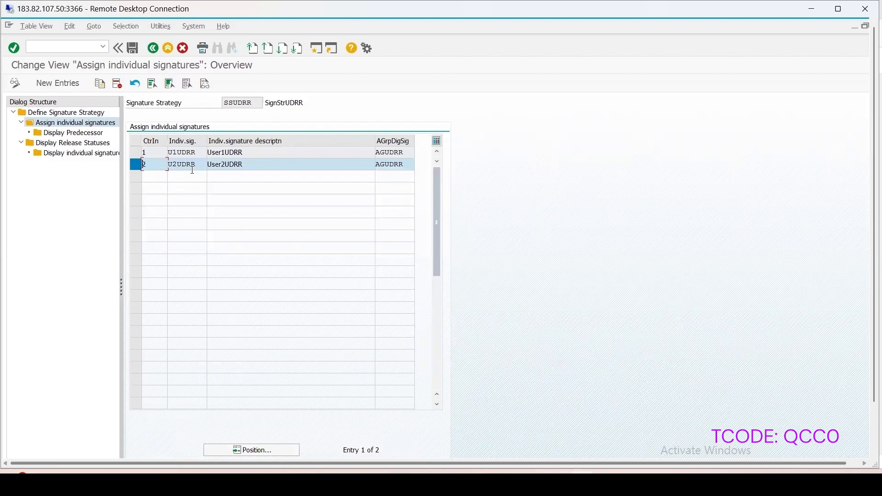
{"action": "left_click", "coordinate": [118, 87]}
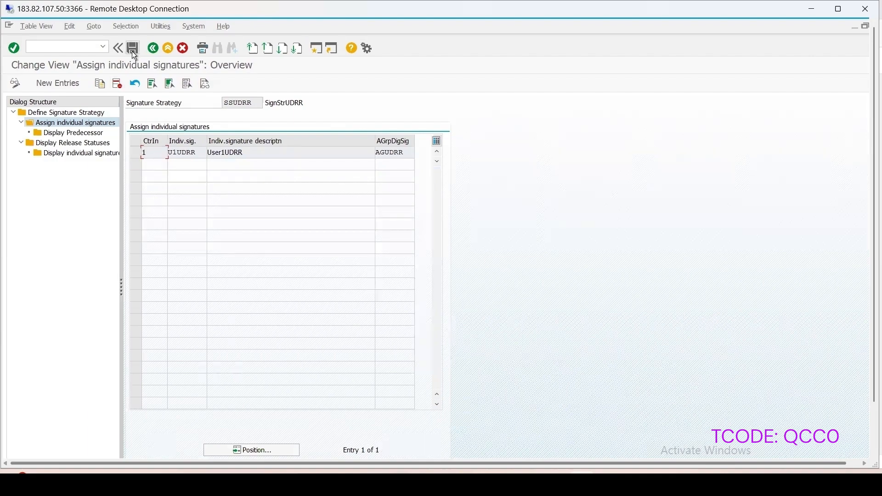
{"action": "double_click", "coordinate": [67, 113]}
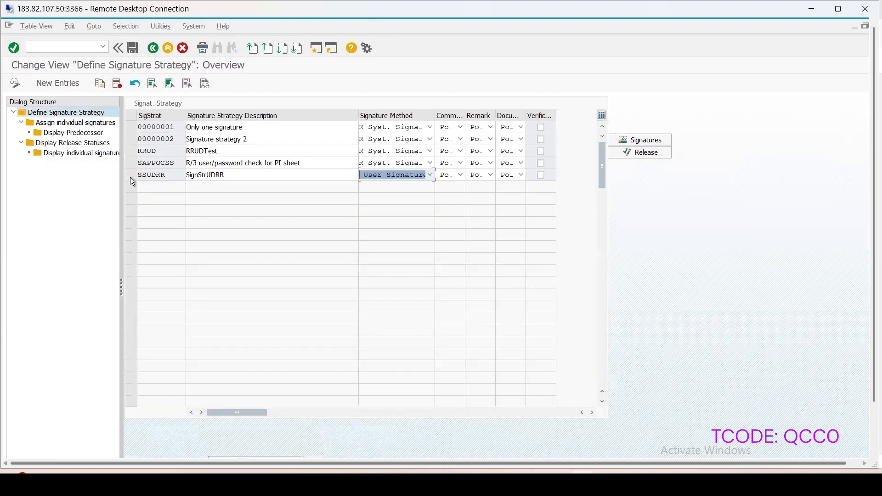
{"action": "left_click", "coordinate": [131, 177]}
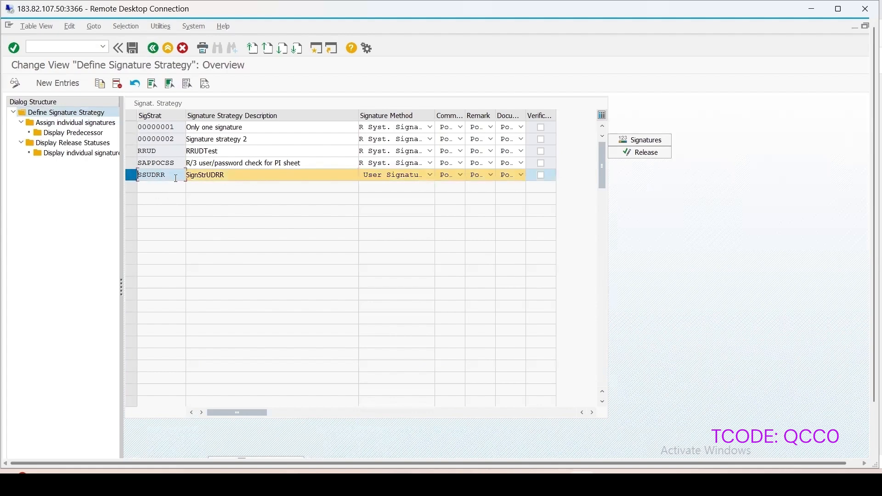
Step: Check the signature order and the release states of signature strategy SSUDRR, closing each information dialog
{"action": "left_click", "coordinate": [652, 141]}
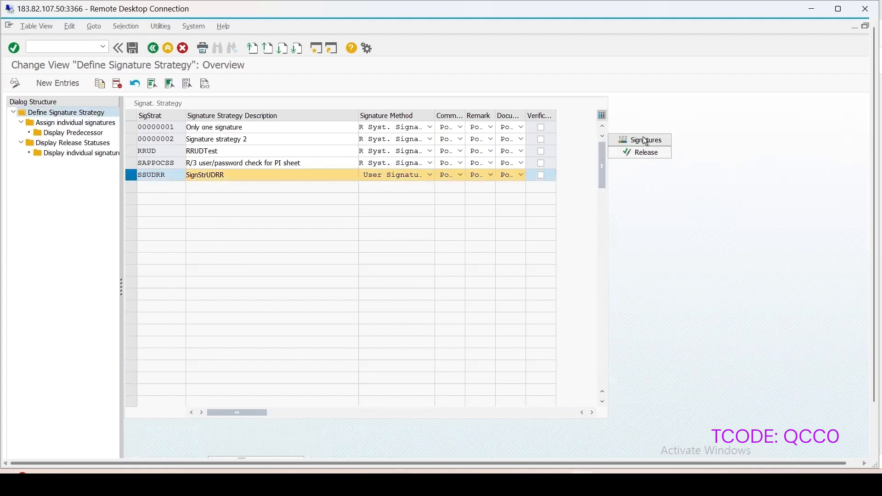
{"action": "left_click_drag", "start_coordinate": [117, 271], "coordinate": [351, 229]}
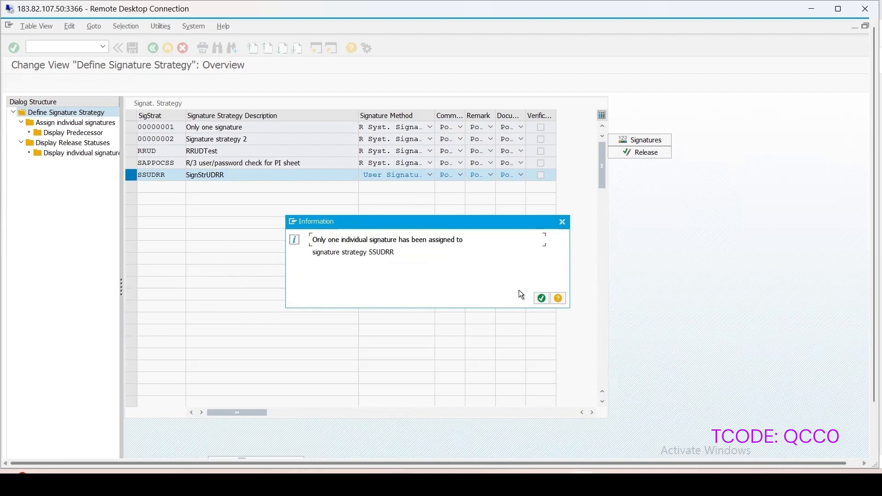
{"action": "left_click", "coordinate": [542, 299]}
{"action": "left_click", "coordinate": [636, 156]}
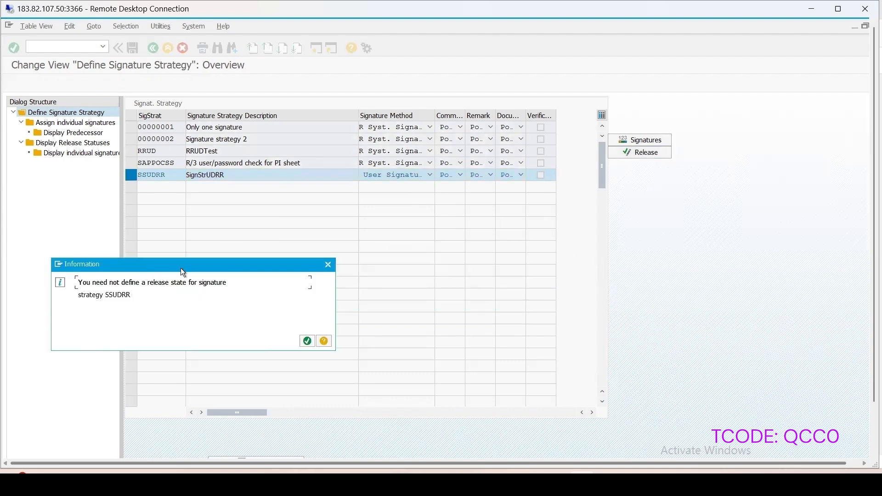
{"action": "left_click_drag", "start_coordinate": [183, 273], "coordinate": [478, 260]}
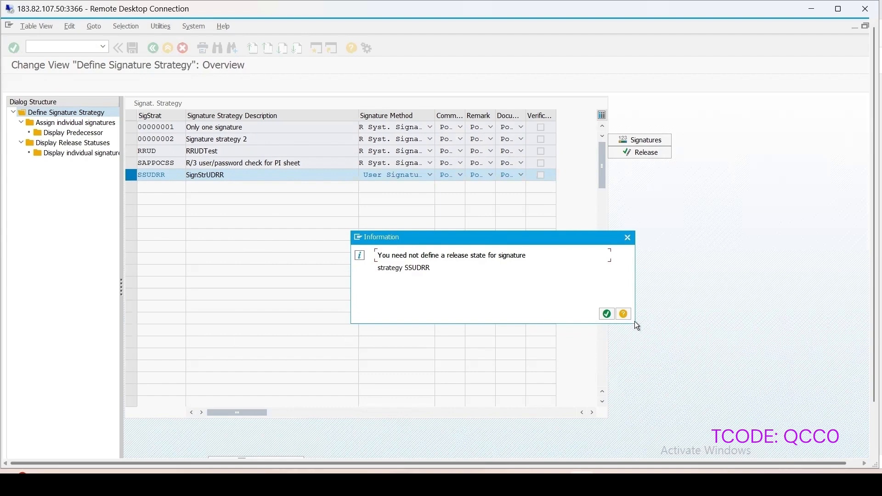
{"action": "left_click", "coordinate": [605, 315]}
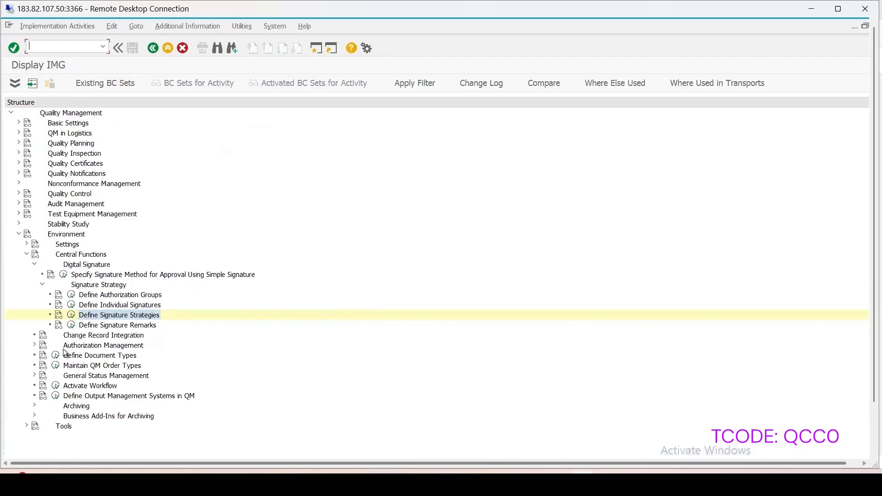
Step: Under Authorization Management, add authorization group AGUDRR for QM master data with short text AGUDRR
{"action": "left_click", "coordinate": [35, 344]}
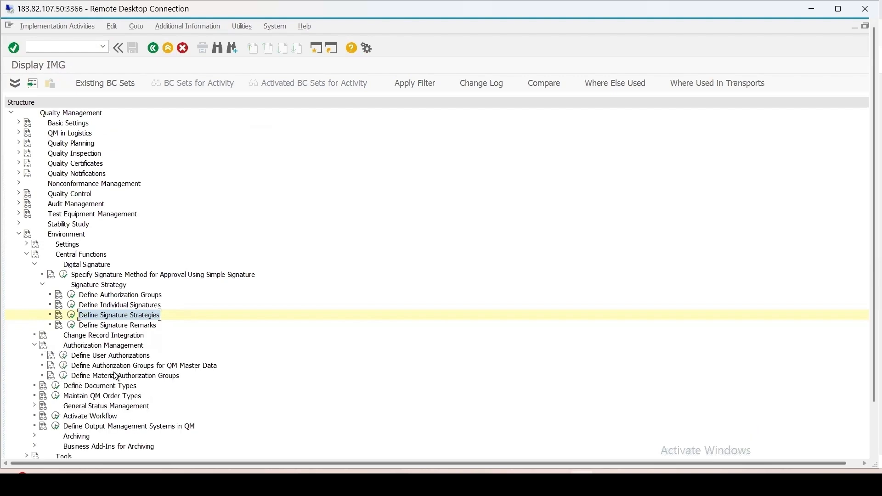
{"action": "left_click", "coordinate": [64, 367]}
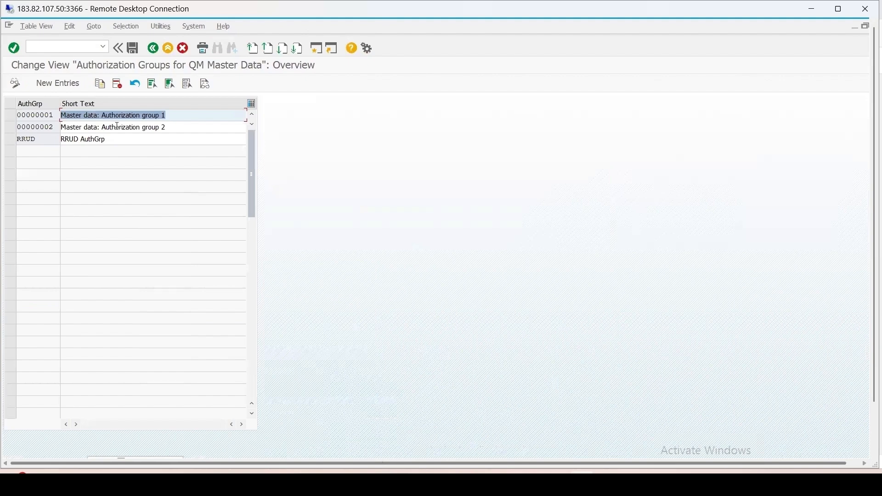
{"action": "left_click", "coordinate": [55, 82]}
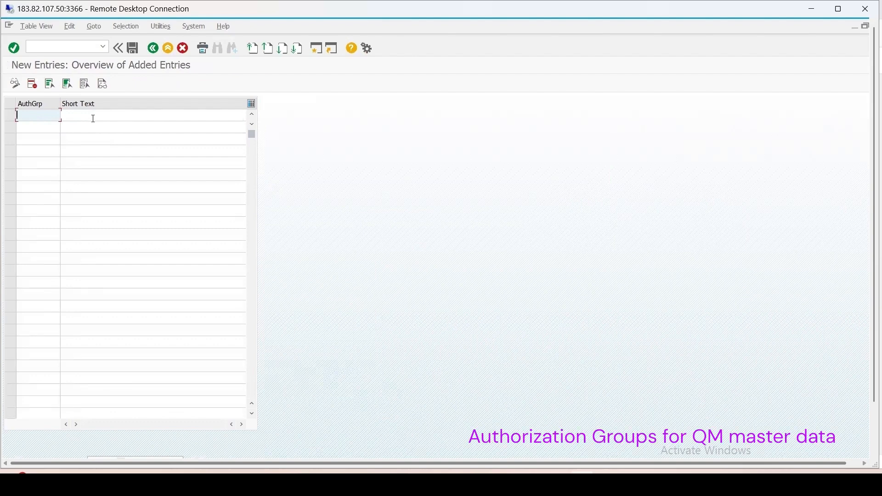
{"action": "type", "text": "AGUDRR"}
{"action": "left_click_drag", "start_coordinate": [47, 116], "coordinate": [6, 104]}
{"action": "key", "text": "ctrl+c"}
{"action": "left_click", "coordinate": [75, 114]}
{"action": "key", "text": "ctrl+v"}
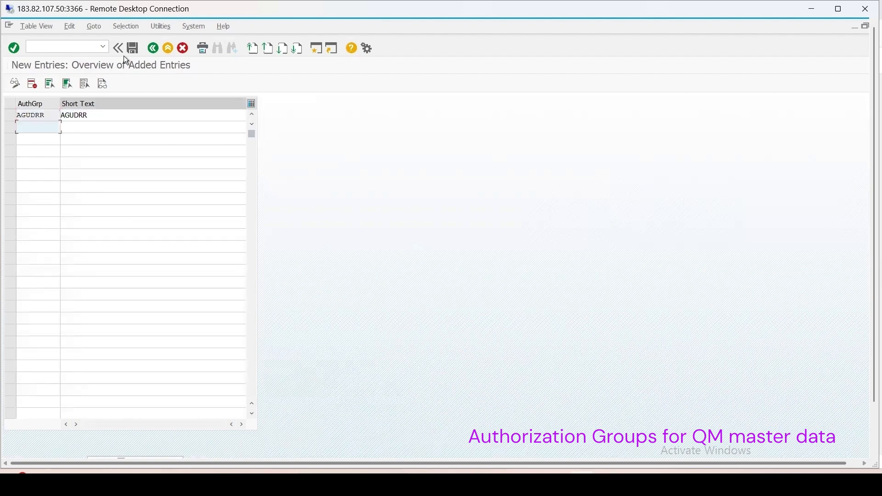
Step: Save the new QM master data authorization group to the Digital Signature request and return to the IMG structure
{"action": "left_click", "coordinate": [133, 48]}
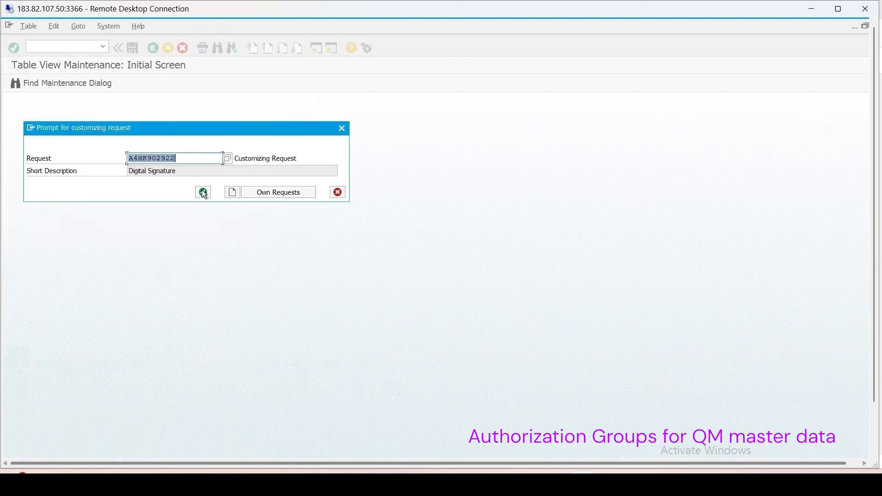
{"action": "left_click", "coordinate": [204, 192]}
{"action": "left_click", "coordinate": [154, 48]}
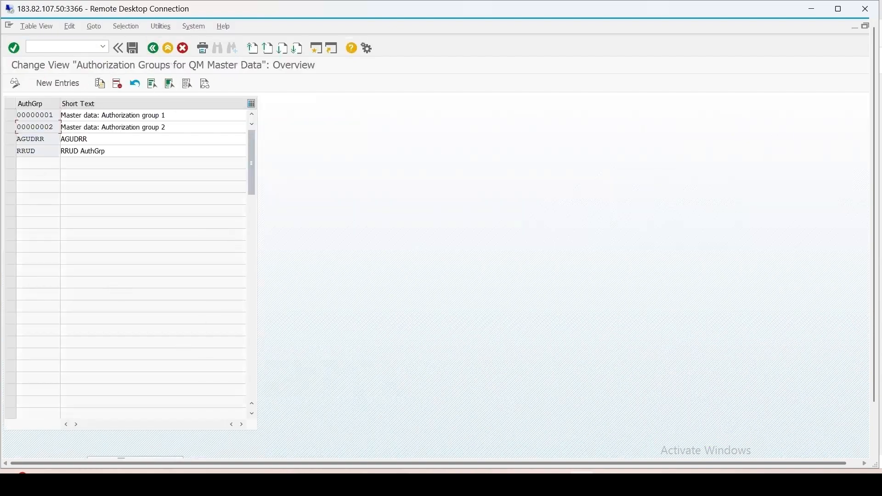
{"action": "left_click", "coordinate": [153, 49]}
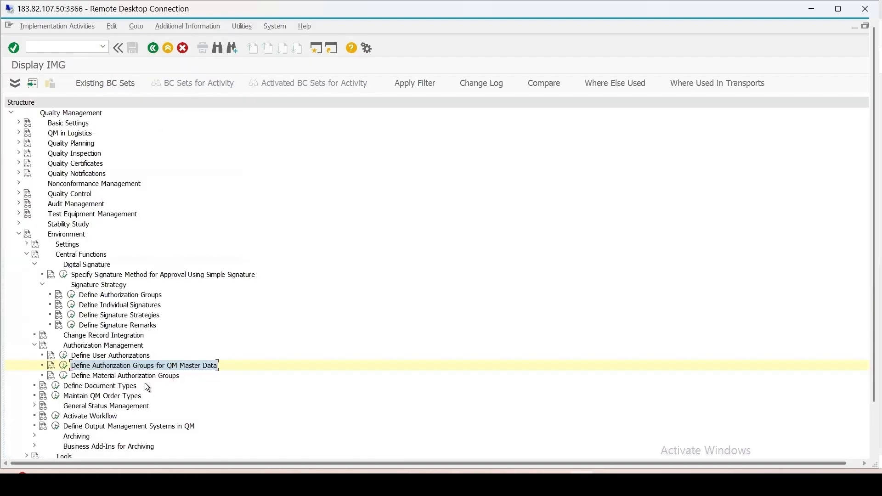
Step: Examine the existing material authorization groups for QM, including their digital signature settings and the lot approval options of the results recording group
{"action": "left_click", "coordinate": [63, 376]}
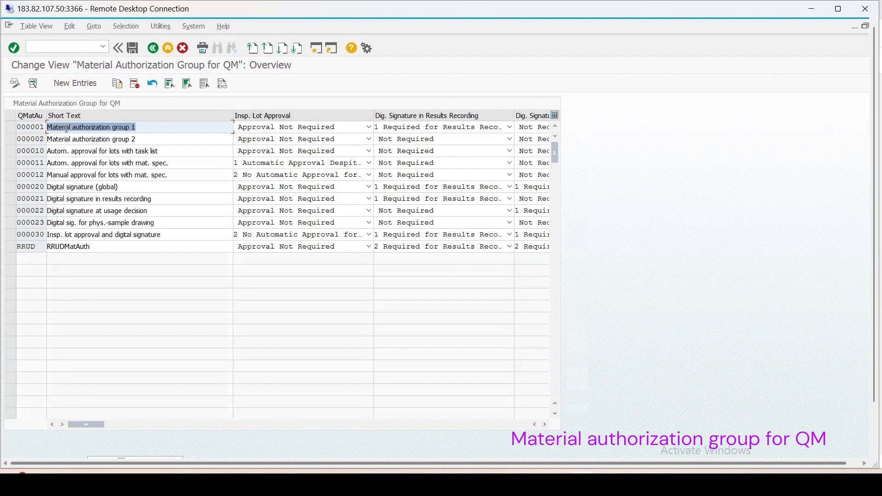
{"action": "left_click_drag", "start_coordinate": [46, 114], "coordinate": [78, 114]}
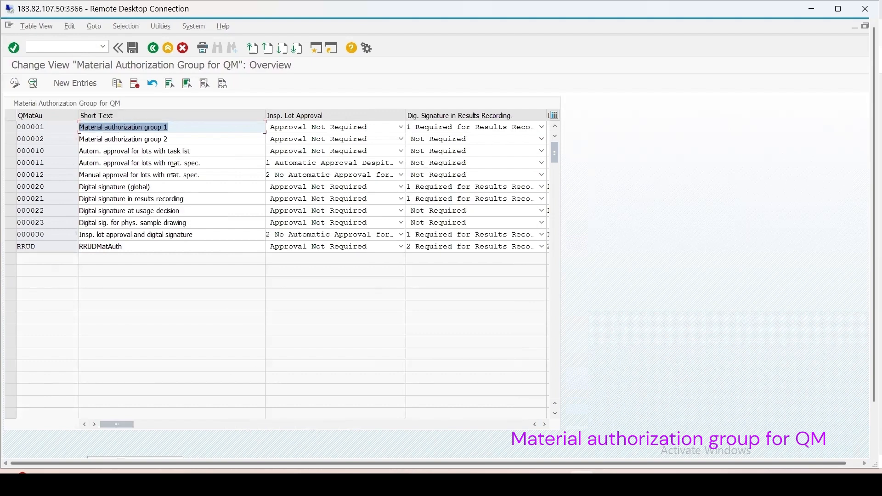
{"action": "left_click", "coordinate": [9, 199]}
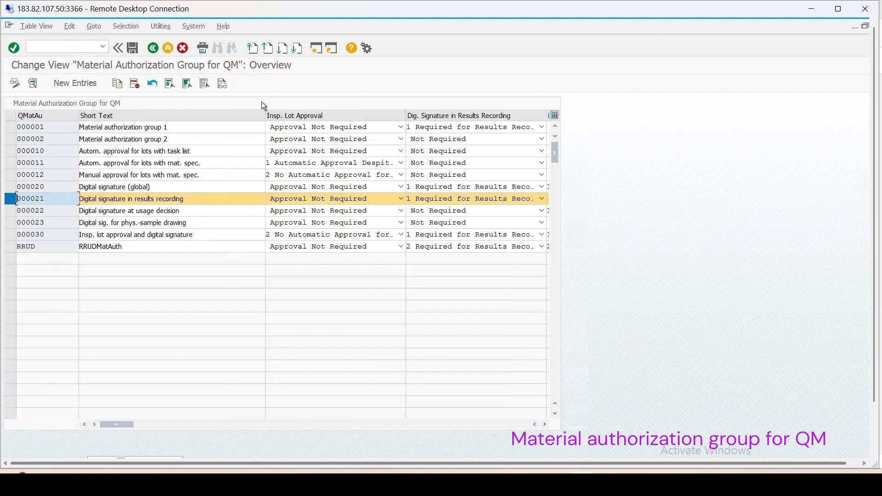
{"action": "left_click_drag", "start_coordinate": [265, 116], "coordinate": [219, 117]}
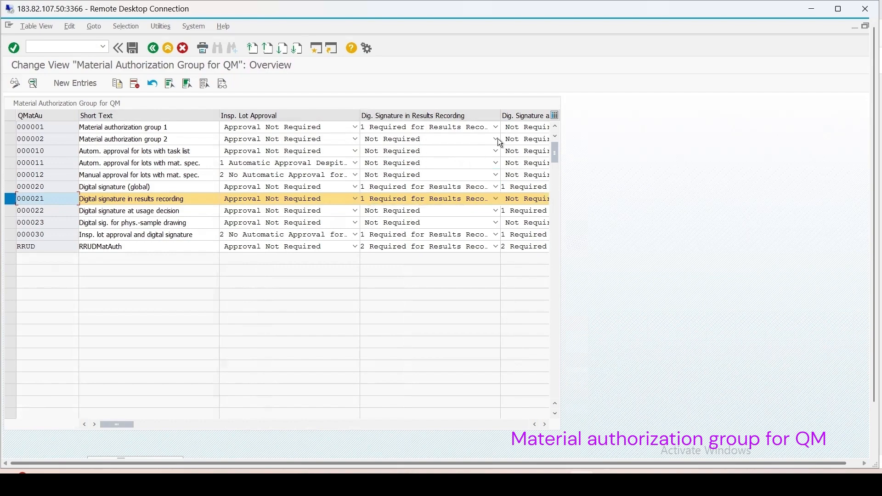
{"action": "left_click", "coordinate": [175, 426]}
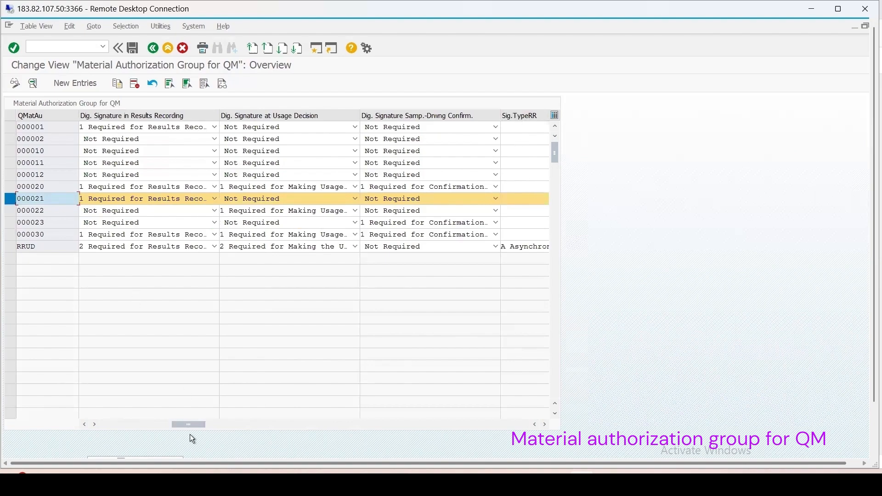
{"action": "left_click_drag", "start_coordinate": [186, 428], "coordinate": [74, 390]}
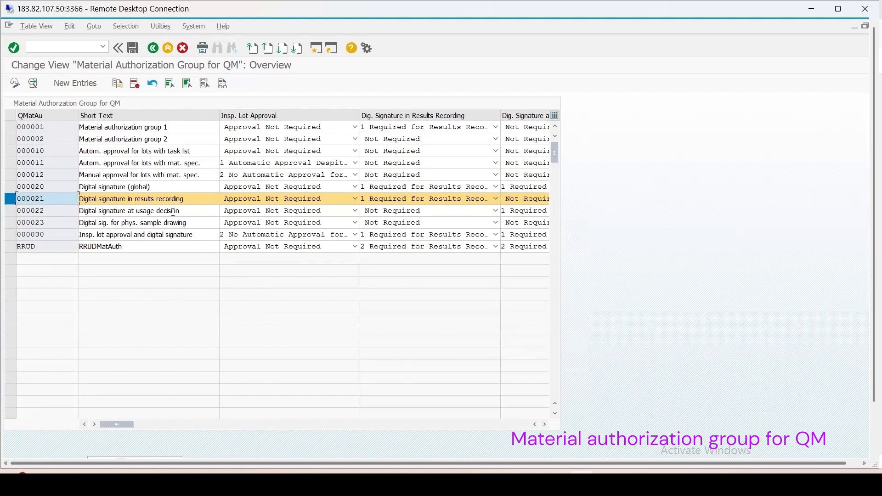
{"action": "left_click", "coordinate": [322, 200]}
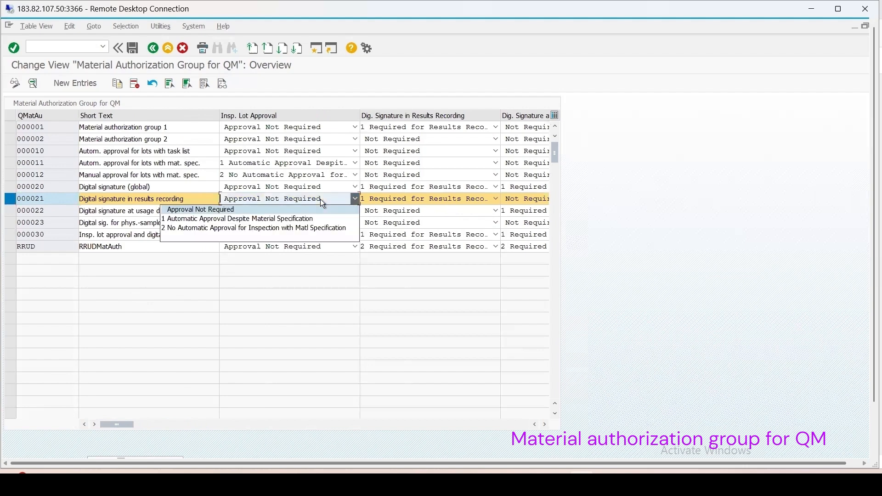
{"action": "left_click", "coordinate": [235, 209]}
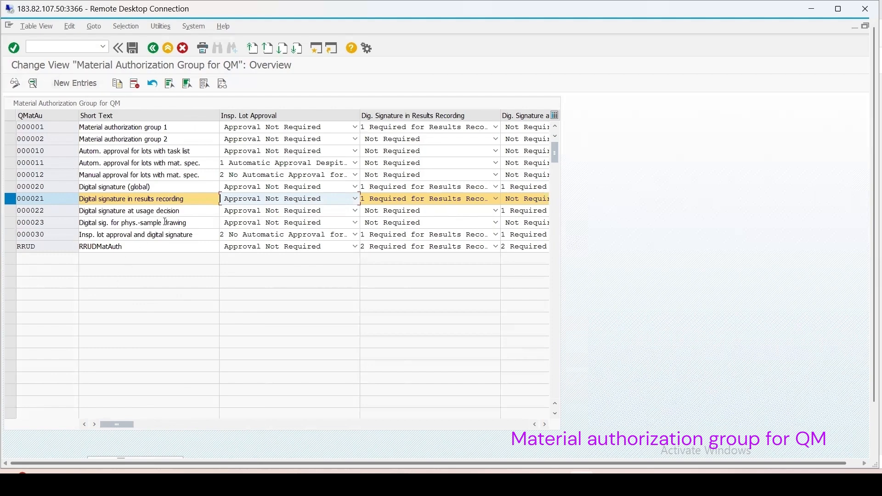
Step: Start a new material authorization group for QM named AGUDRR with short text AGUDRR
{"action": "left_click", "coordinate": [78, 82]}
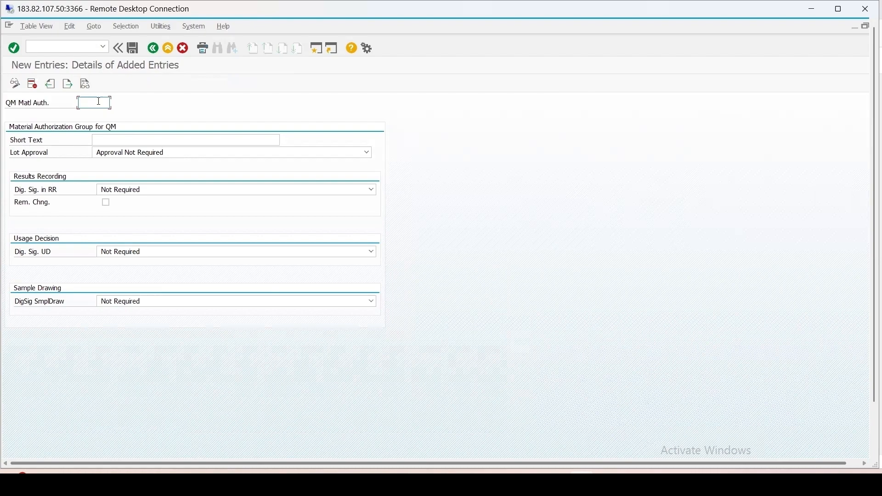
{"action": "type", "text": "AGUDRR"}
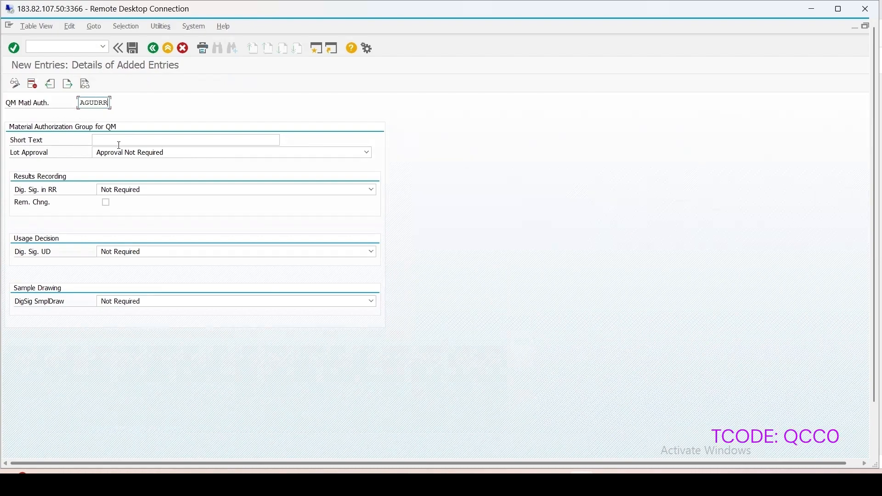
{"action": "key", "text": "ctrl+a"}
{"action": "key", "text": "ctrl+c"}
{"action": "left_click", "coordinate": [131, 141]}
{"action": "key", "text": "ctrl+v"}
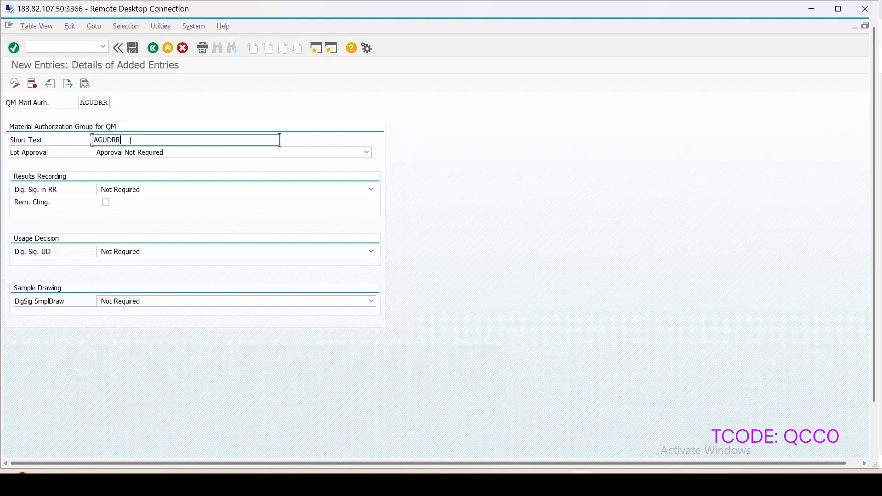
{"action": "key", "text": "shift+Tab"}
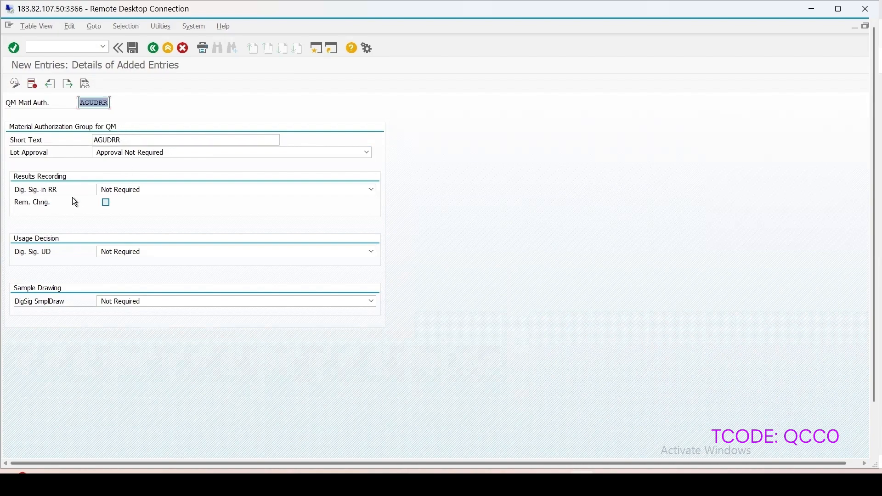
Step: For results recording, set the digital signature to "2 Required for Results Recording 'New' Digital Signature" and the signature type to "A Asynchronous Signature Process"
{"action": "left_click", "coordinate": [198, 195]}
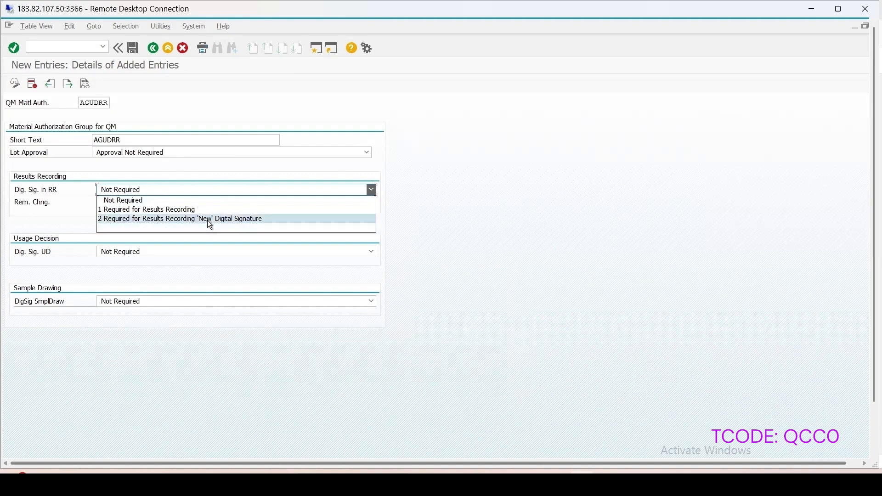
{"action": "left_click", "coordinate": [231, 223]}
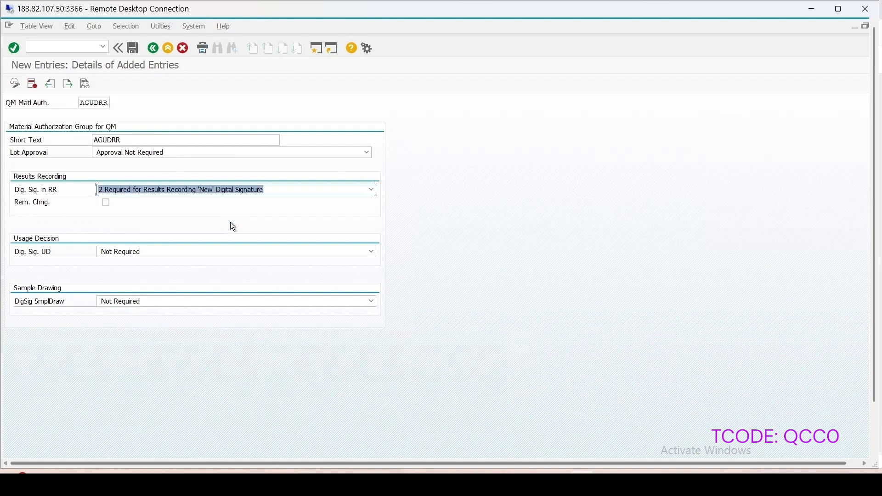
{"action": "key", "text": "Return"}
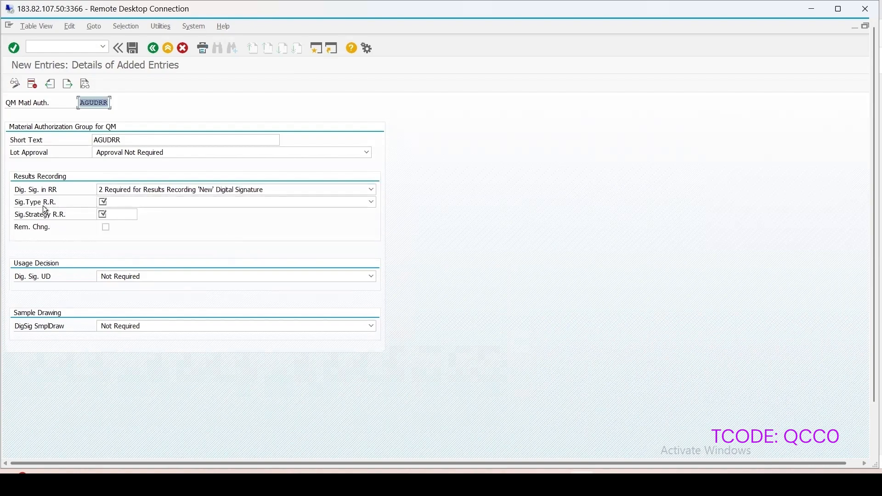
{"action": "left_click", "coordinate": [143, 203]}
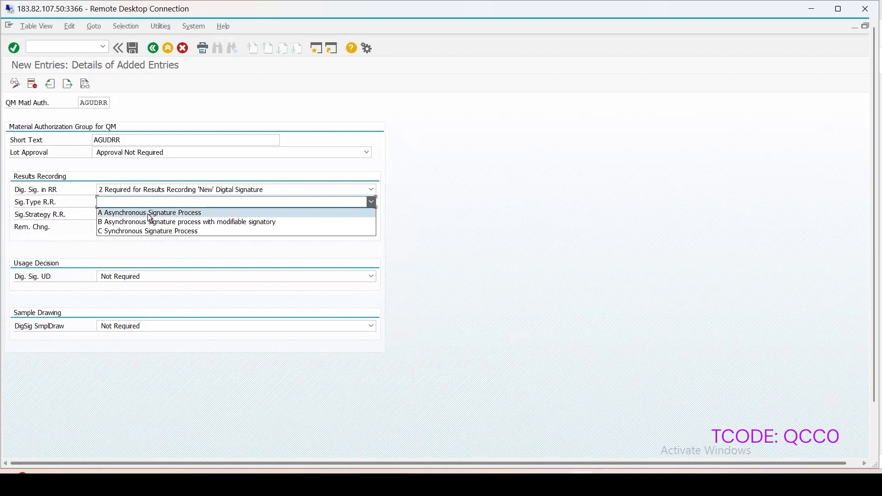
{"action": "left_click", "coordinate": [147, 214]}
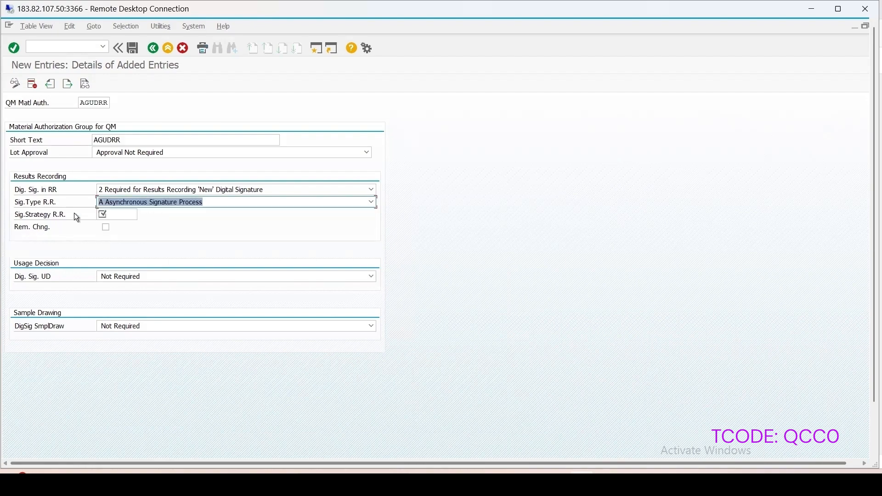
Step: Assign signature strategy SSUDRR to results recording and enable the Rem. Chng. option
{"action": "left_click", "coordinate": [133, 216]}
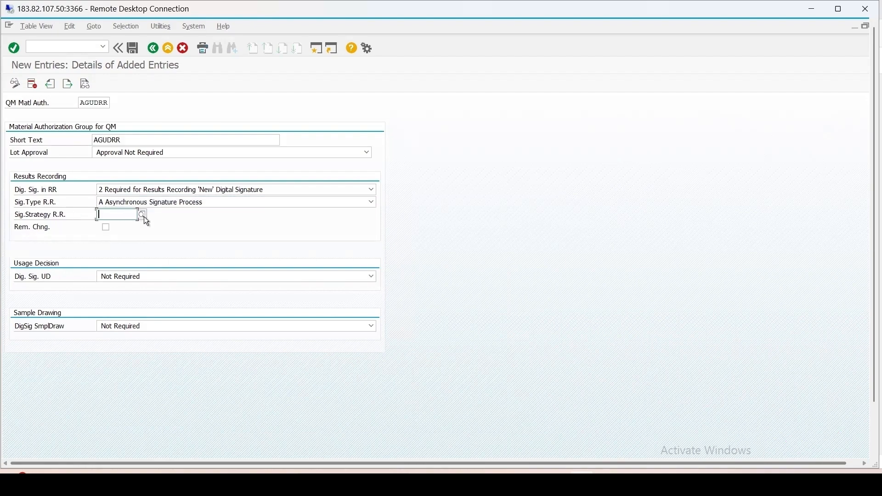
{"action": "left_click", "coordinate": [143, 215]}
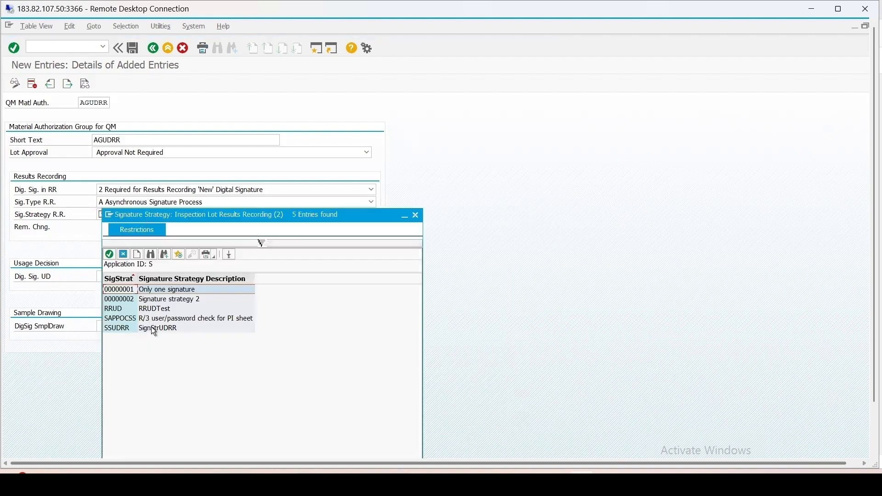
{"action": "mouse_move", "coordinate": [285, 223]}
{"action": "left_mouse_down"}
{"action": "mouse_move", "coordinate": [374, 195]}
{"action": "mouse_move", "coordinate": [552, 80]}
{"action": "left_mouse_up"}
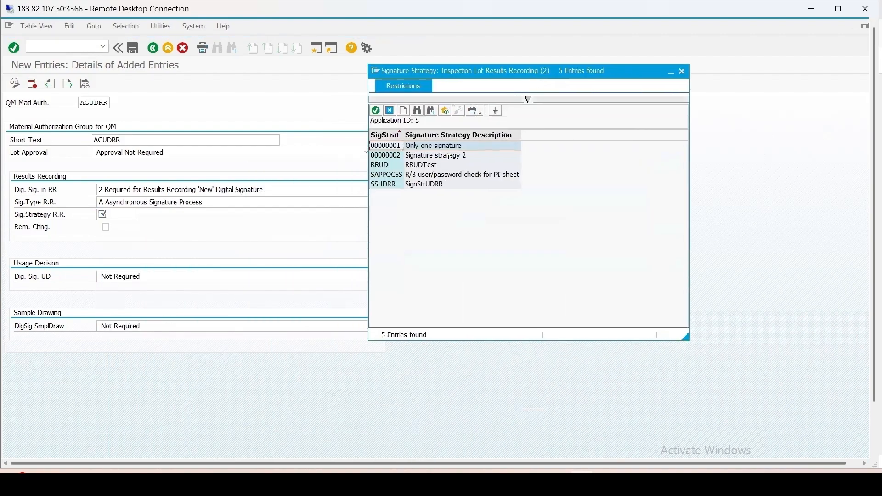
{"action": "double_click", "coordinate": [389, 184]}
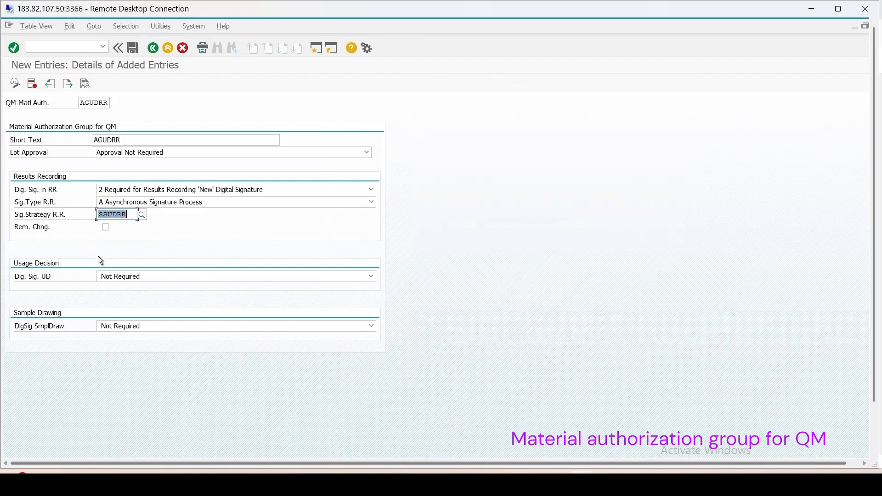
{"action": "left_click", "coordinate": [105, 228]}
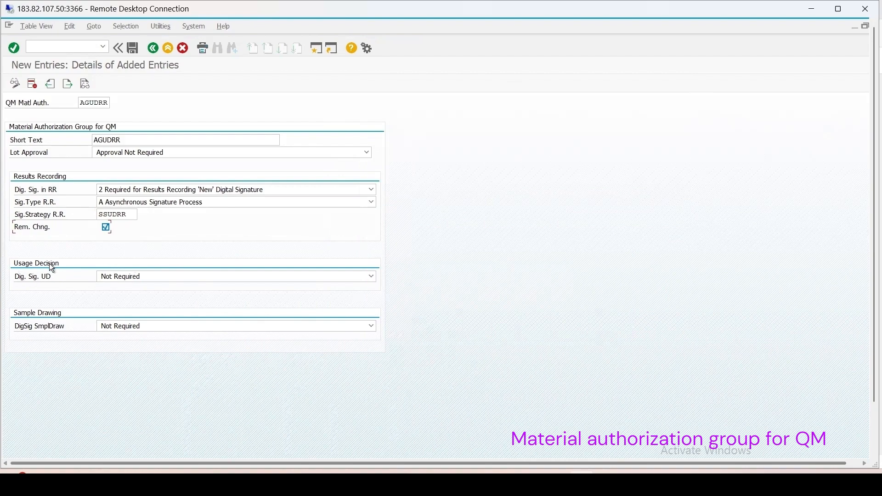
Step: For the usage decision, require "2 Required for Making the Usage Decision New Digital Signature" with signature type "A Signature Strategy - Signatory Cannot Be Changed"
{"action": "left_click", "coordinate": [125, 276]}
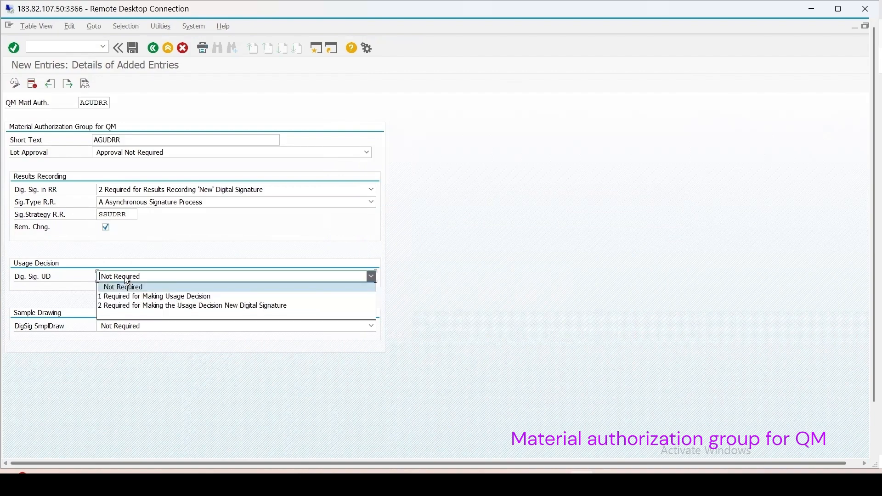
{"action": "left_click", "coordinate": [164, 306]}
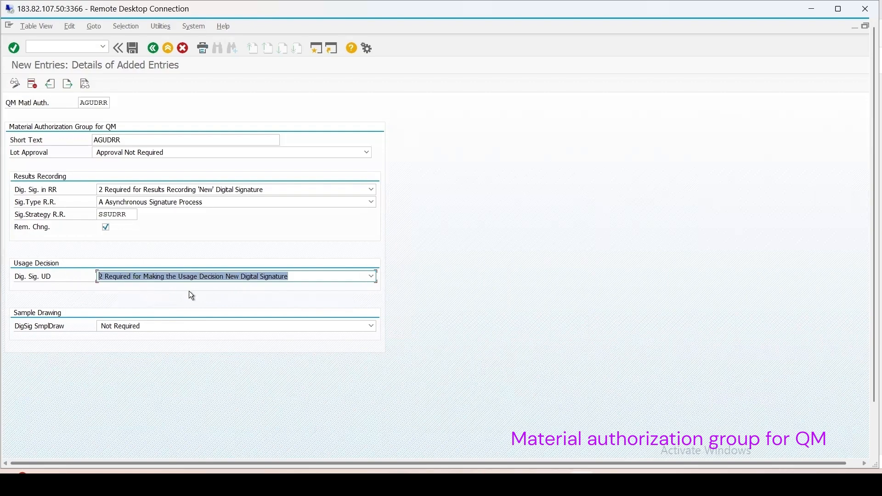
{"action": "key", "text": "Return"}
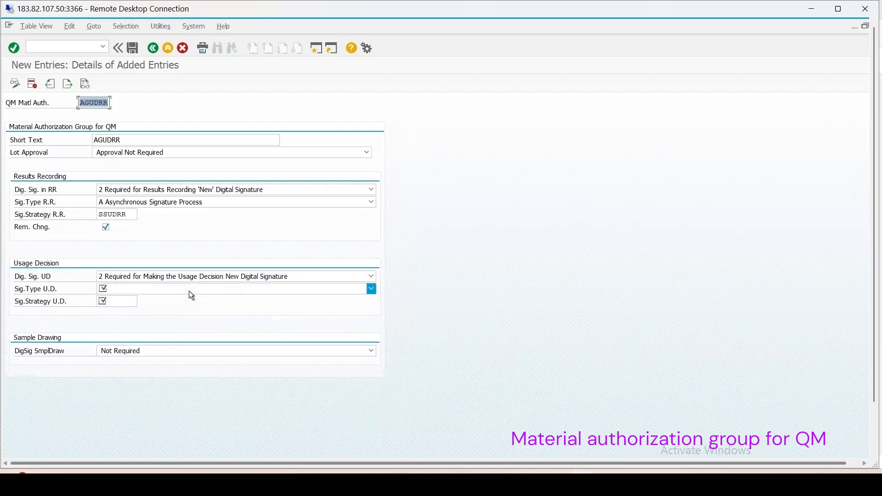
{"action": "left_click", "coordinate": [116, 289]}
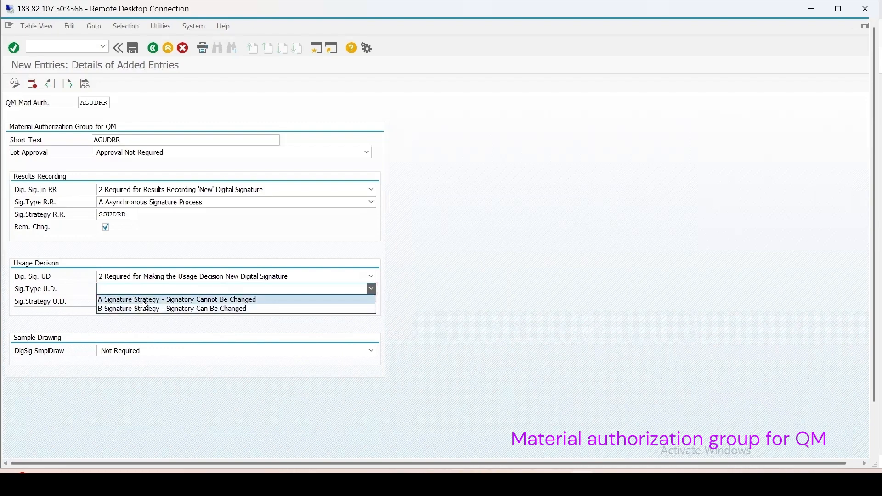
{"action": "left_click", "coordinate": [143, 302]}
Step: Assign signature strategy SSUDRR to the usage decision and save the material authorization group under the Digital Signature customizing request
{"action": "left_click", "coordinate": [126, 305]}
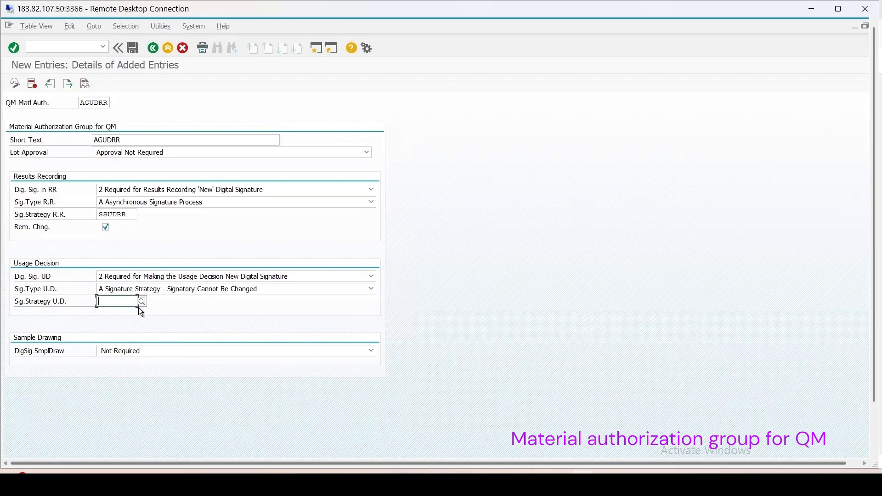
{"action": "left_click", "coordinate": [143, 302]}
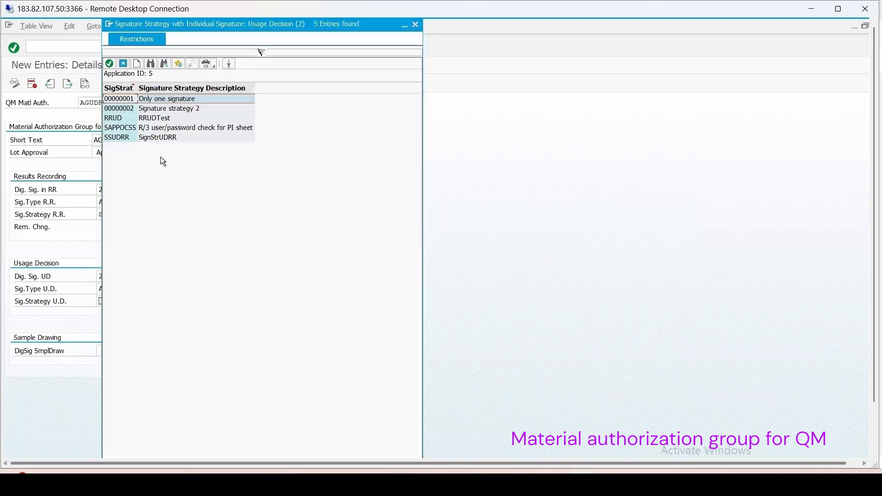
{"action": "left_click_drag", "start_coordinate": [205, 26], "coordinate": [384, 34]}
{"action": "double_click", "coordinate": [331, 145]}
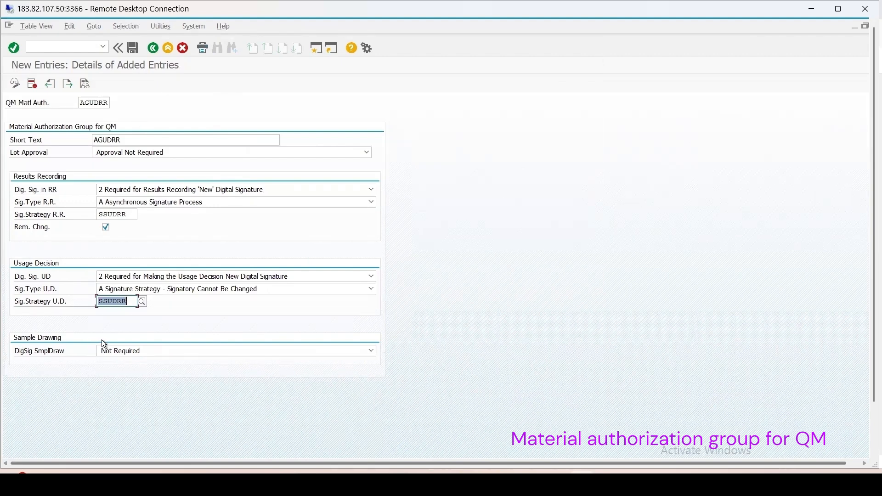
{"action": "left_click", "coordinate": [136, 48]}
{"action": "left_click", "coordinate": [203, 192]}
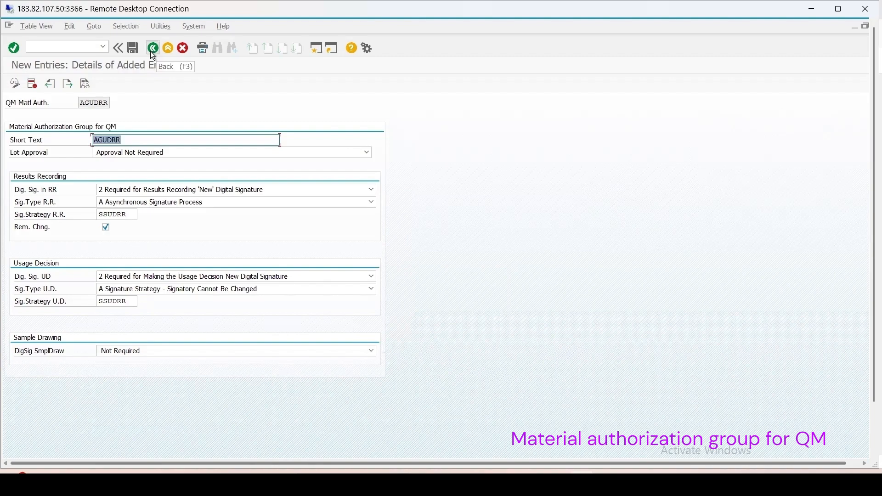
{"action": "left_click", "coordinate": [153, 48]}
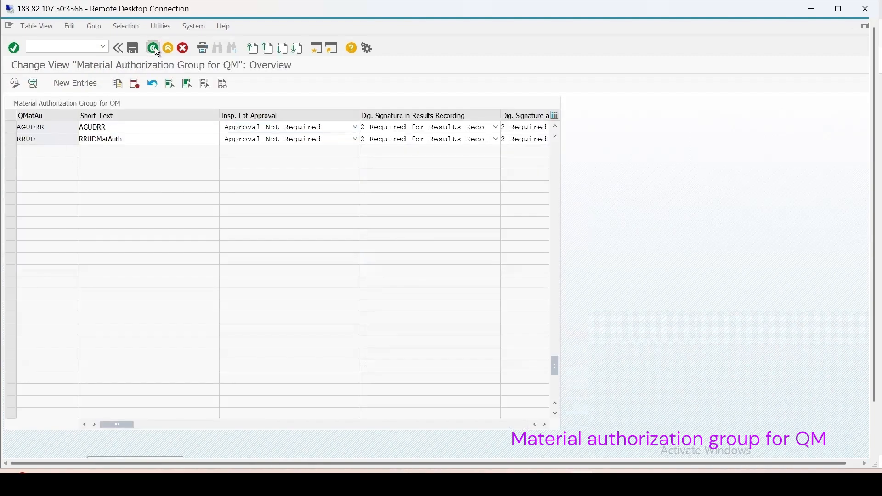
{"action": "left_click", "coordinate": [155, 48]}
Step: Review the saved AGUDRR material authorization group, checking its digital signature settings, signature types and signature strategies for results recording and usage decision
{"action": "left_click", "coordinate": [64, 376]}
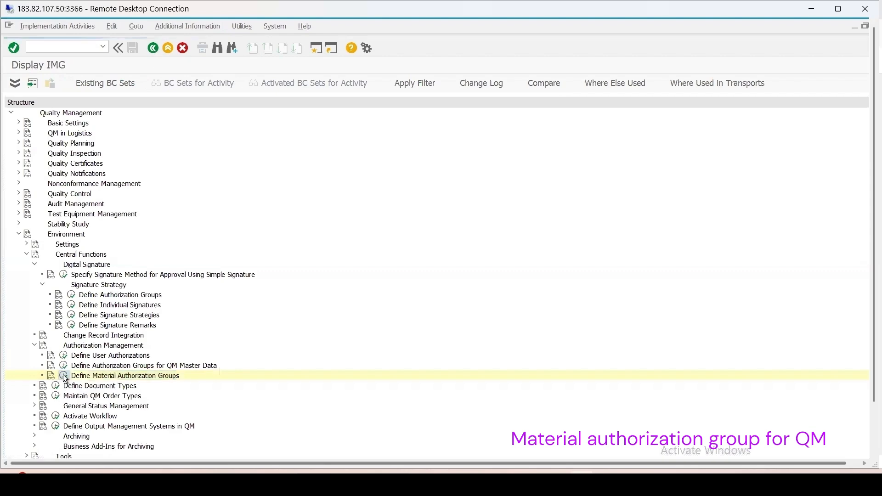
{"action": "left_click", "coordinate": [10, 247]}
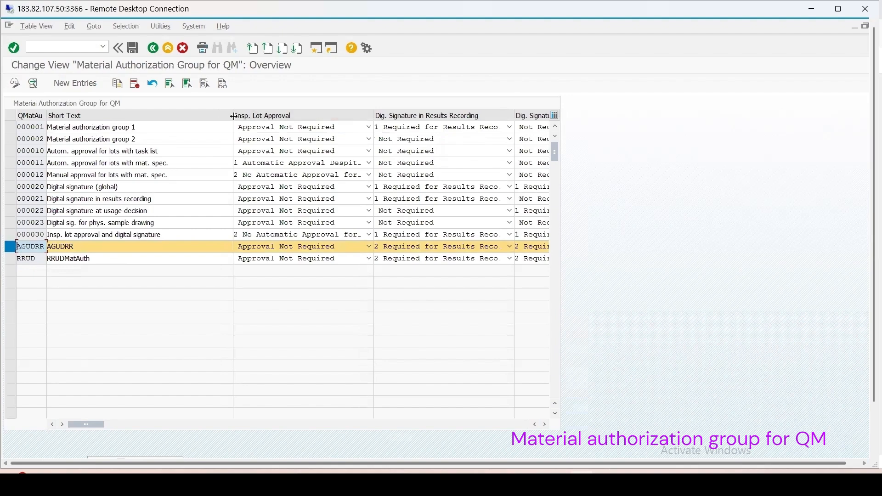
{"action": "left_click_drag", "start_coordinate": [238, 117], "coordinate": [187, 117]}
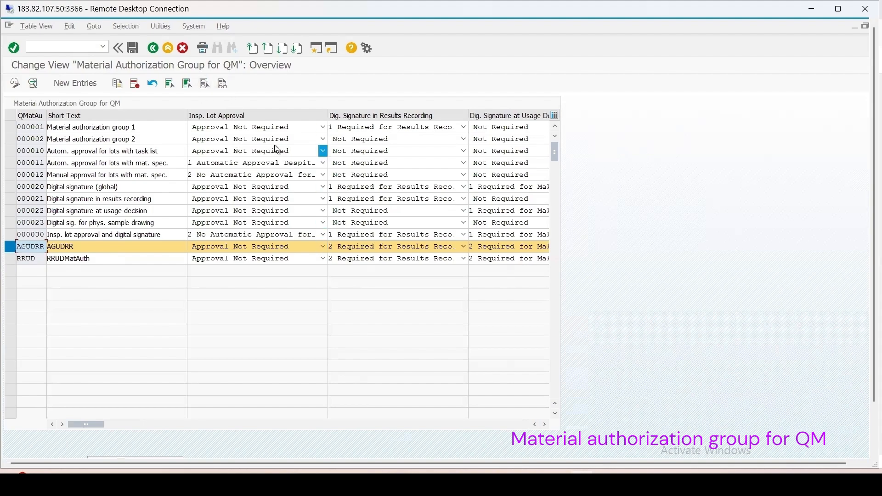
{"action": "left_click", "coordinate": [404, 248]}
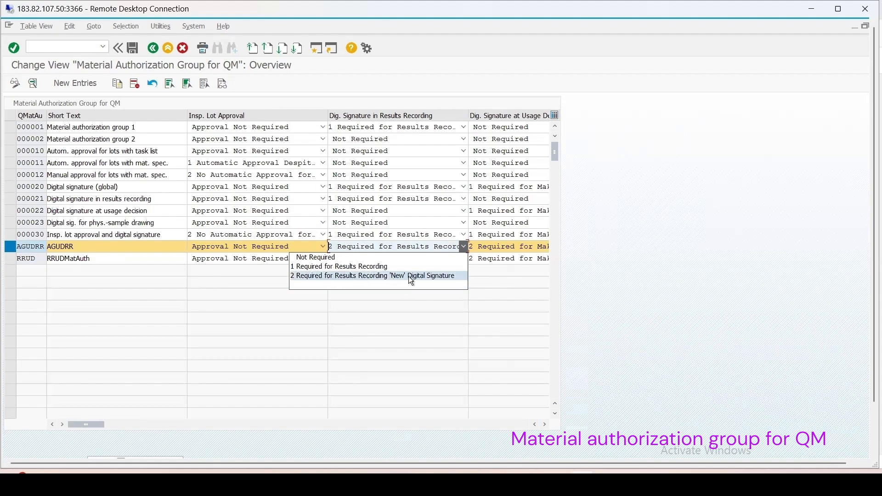
{"action": "left_click", "coordinate": [398, 247]}
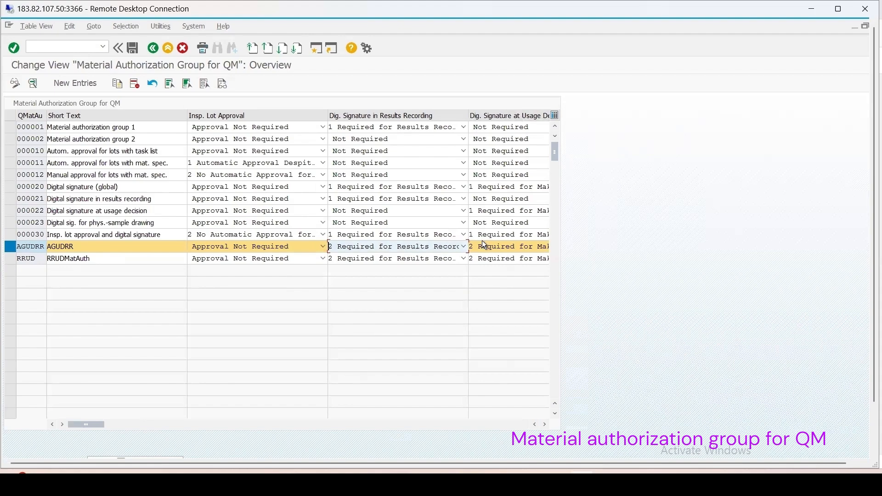
{"action": "left_click_drag", "start_coordinate": [90, 425], "coordinate": [153, 427]}
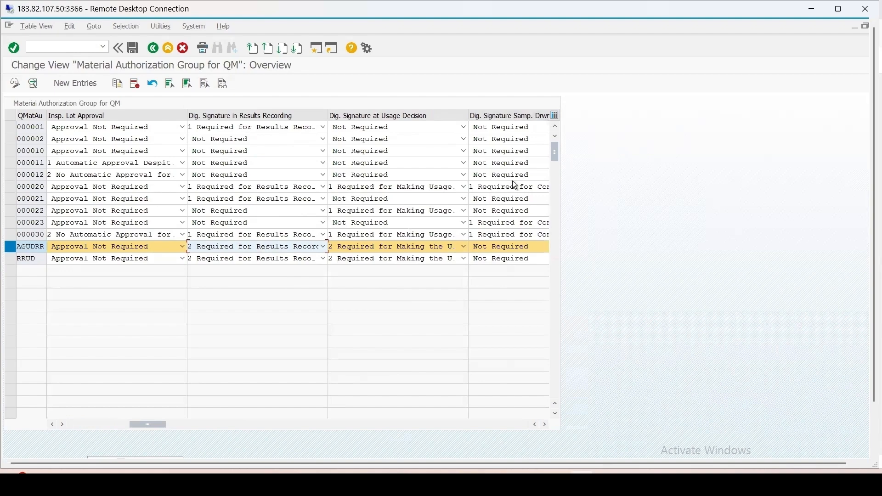
{"action": "left_click_drag", "start_coordinate": [164, 424], "coordinate": [219, 430]}
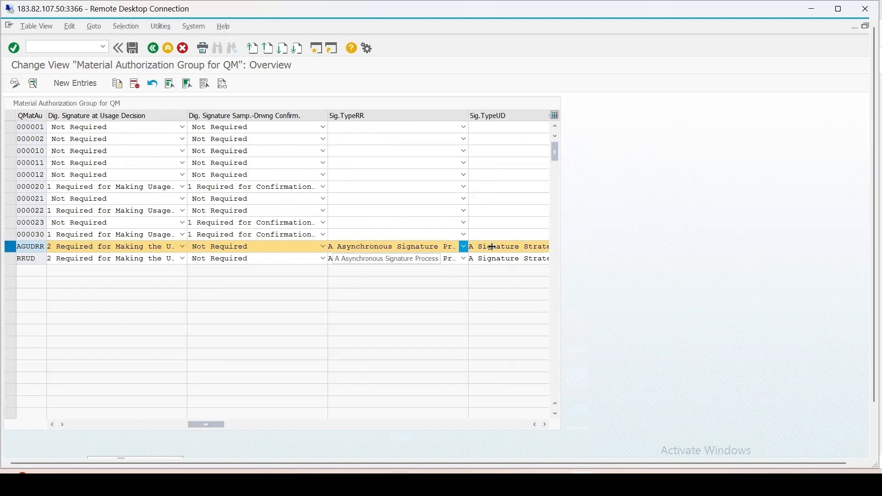
{"action": "left_click", "coordinate": [437, 247]}
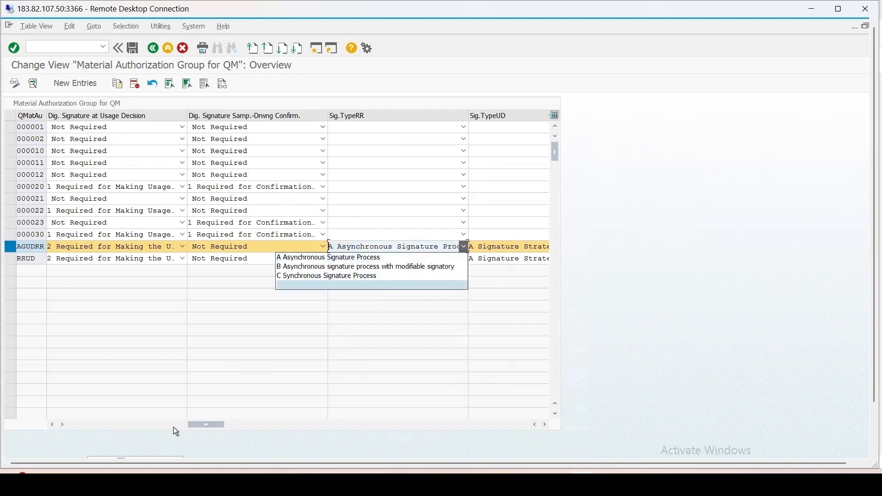
{"action": "left_click", "coordinate": [324, 258]}
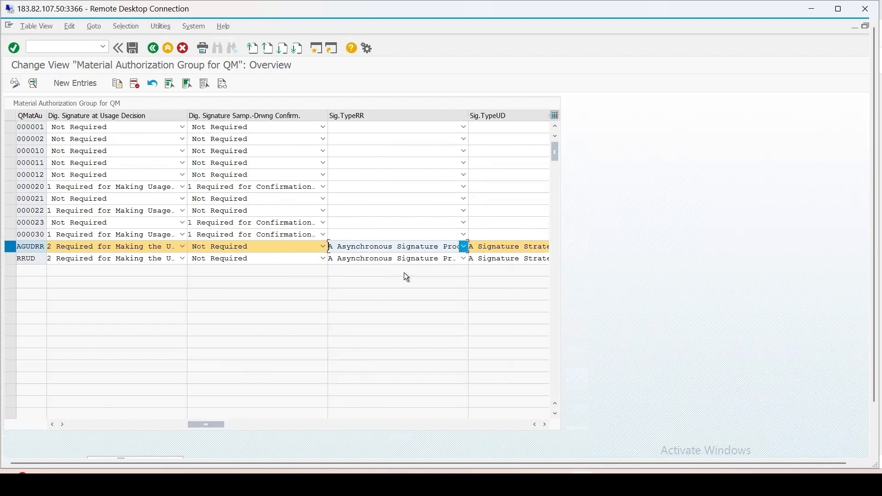
{"action": "left_click_drag", "start_coordinate": [217, 427], "coordinate": [349, 426]}
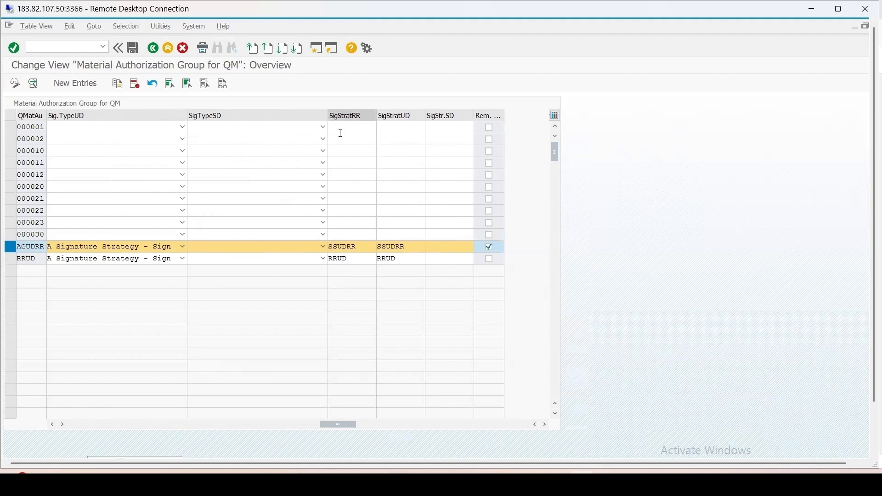
{"action": "left_click", "coordinate": [346, 246]}
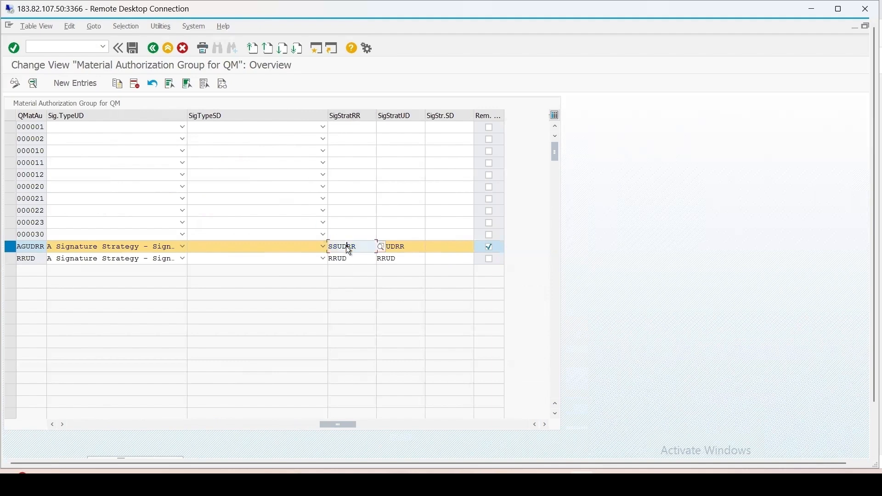
{"action": "left_click", "coordinate": [381, 246]}
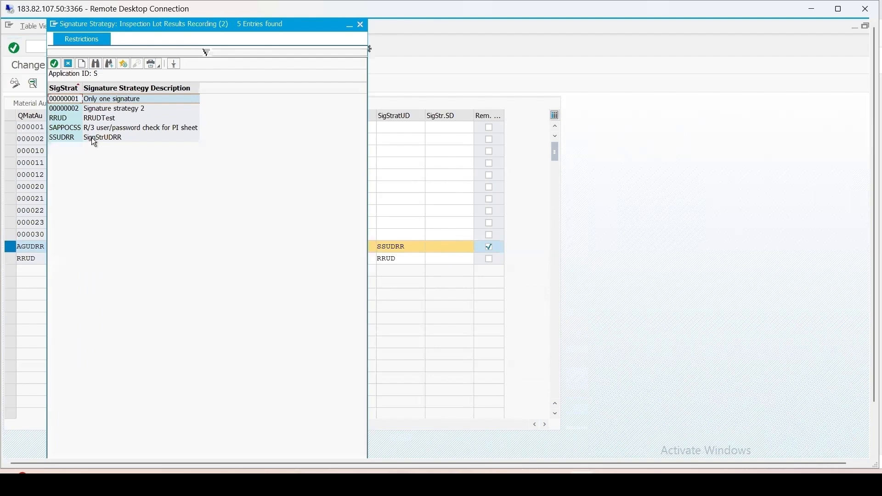
{"action": "left_click", "coordinate": [361, 25]}
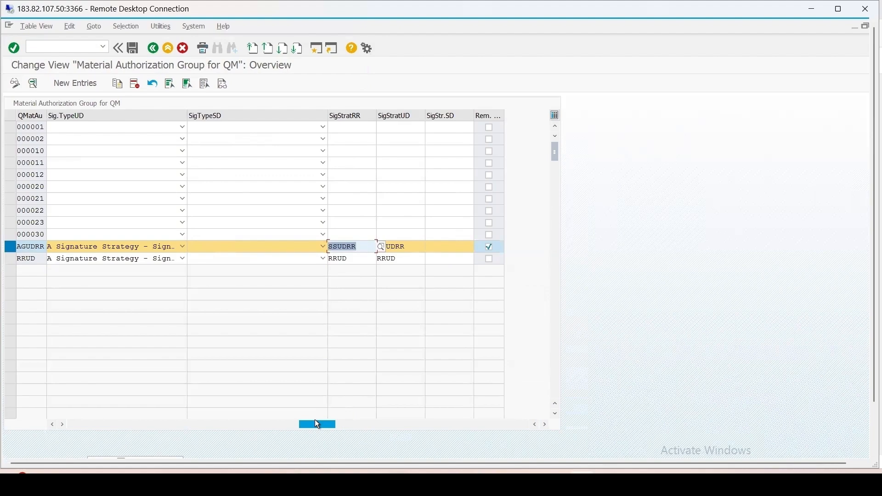
{"action": "left_click_drag", "start_coordinate": [317, 425], "coordinate": [6, 374]}
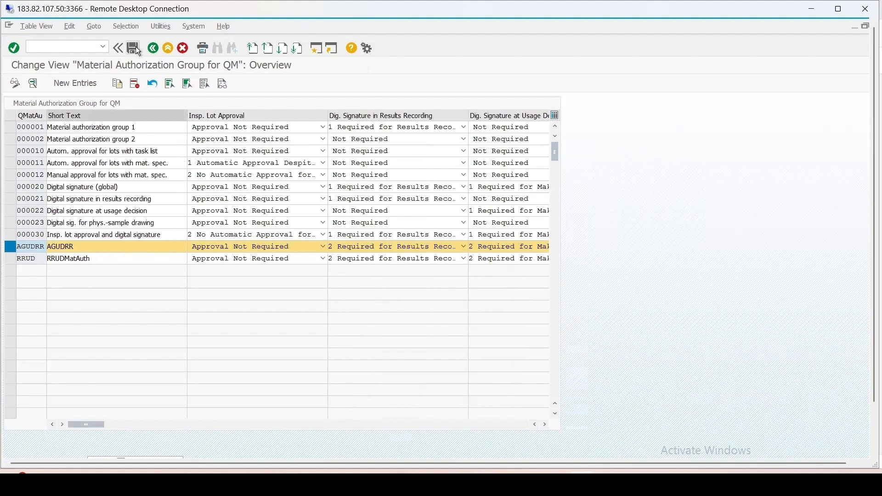
{"action": "left_click", "coordinate": [152, 48]}
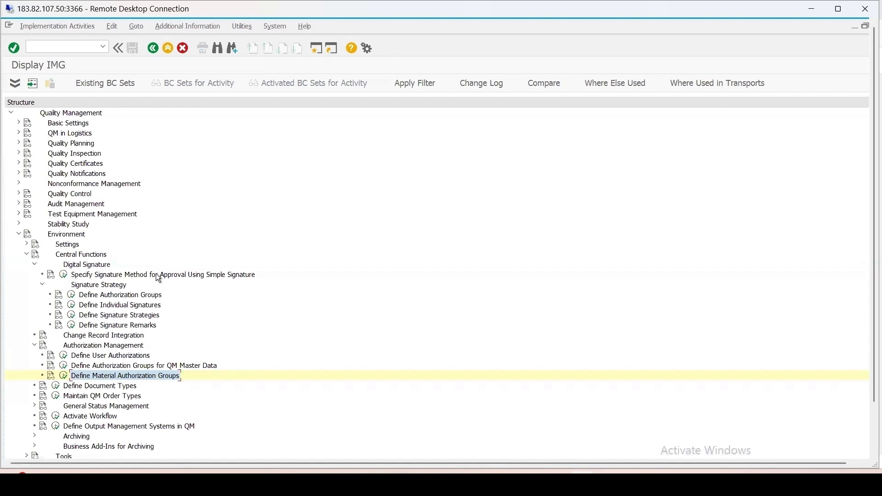
Step: Examine the digital signature objects and their signature methods, looking up the object descriptions from the LOT_RR entry
{"action": "left_click", "coordinate": [65, 276]}
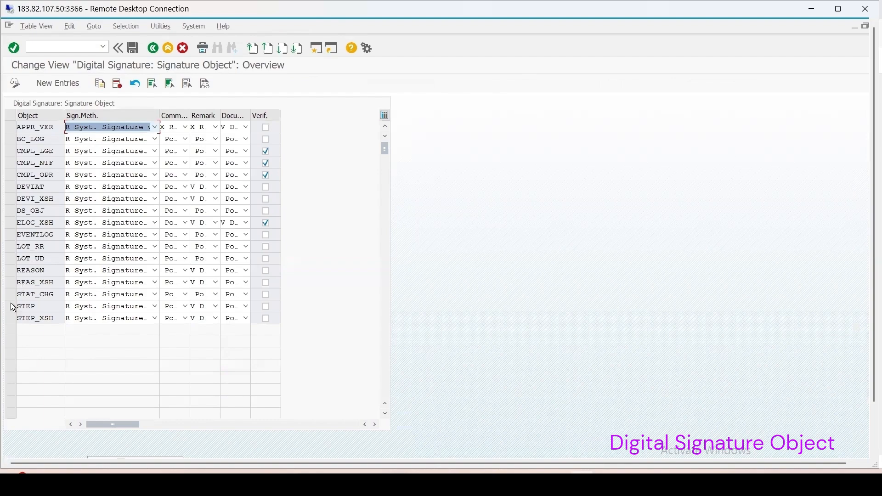
{"action": "left_click", "coordinate": [10, 246]}
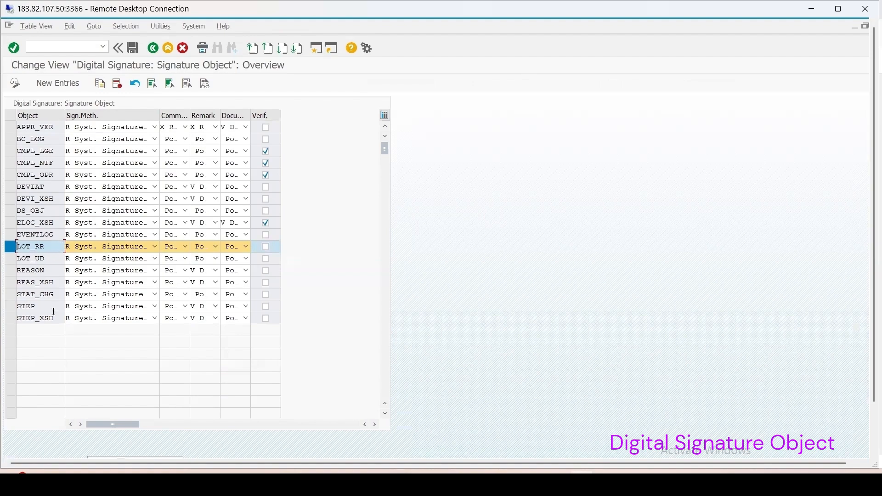
{"action": "left_click", "coordinate": [59, 246]}
{"action": "left_click", "coordinate": [69, 248]}
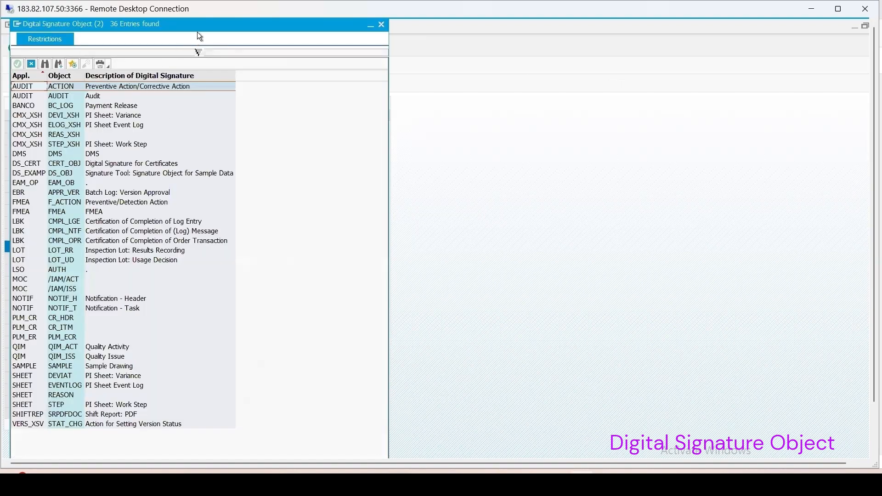
{"action": "mouse_move", "coordinate": [199, 23]}
{"action": "left_mouse_down"}
{"action": "mouse_move", "coordinate": [525, 27]}
{"action": "mouse_move", "coordinate": [516, 24]}
{"action": "left_mouse_up"}
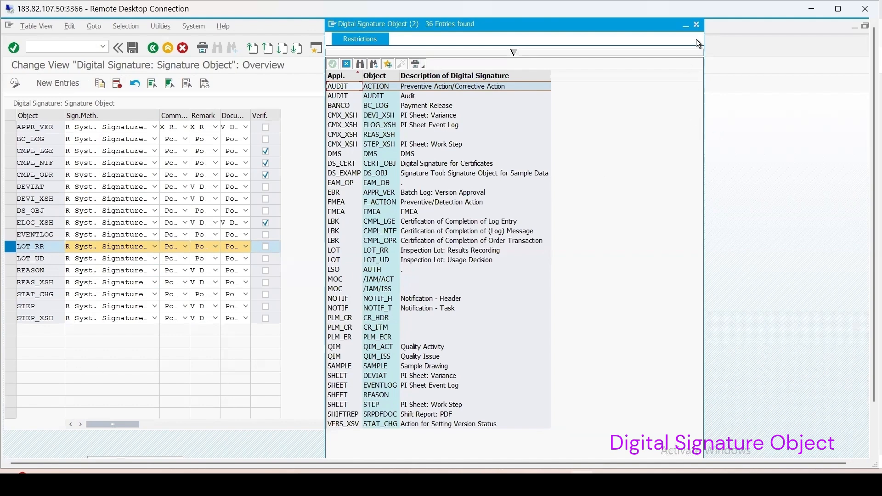
{"action": "left_click", "coordinate": [697, 24]}
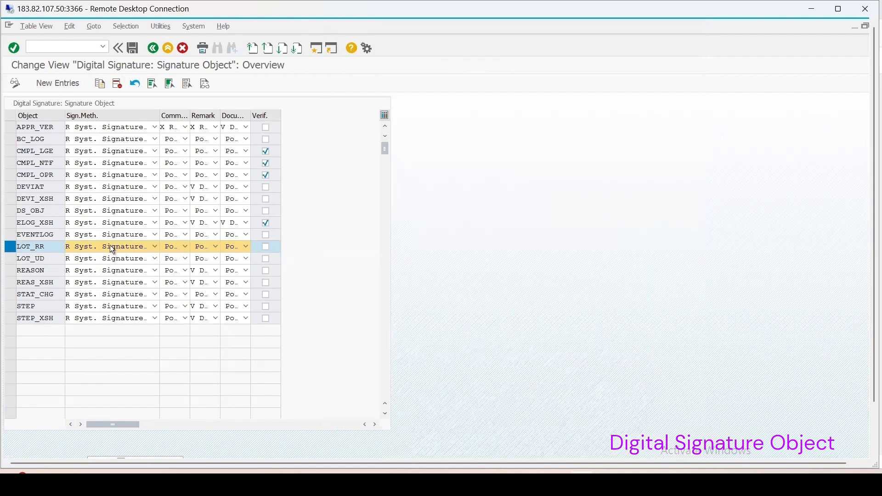
{"action": "left_click", "coordinate": [33, 248]}
{"action": "left_click", "coordinate": [152, 51]}
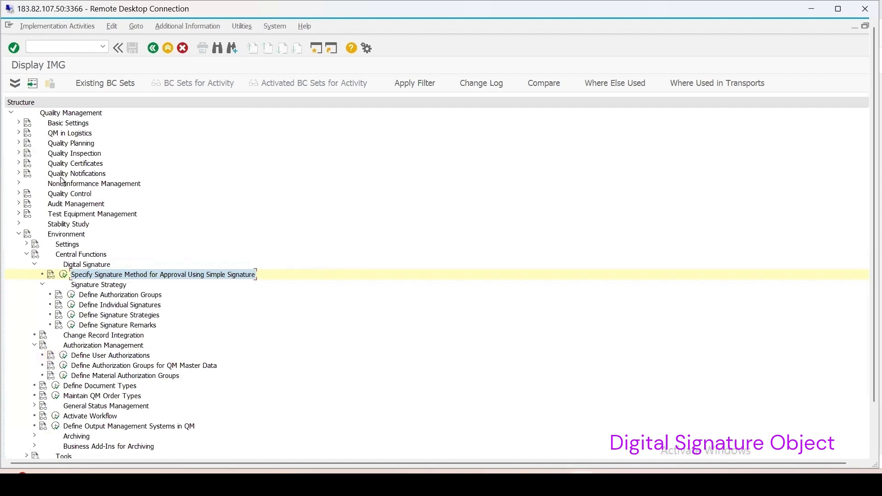
Step: Open the signature method choices for strategy SSUDRR in the signature strategy definitions
{"action": "left_click", "coordinate": [34, 345]}
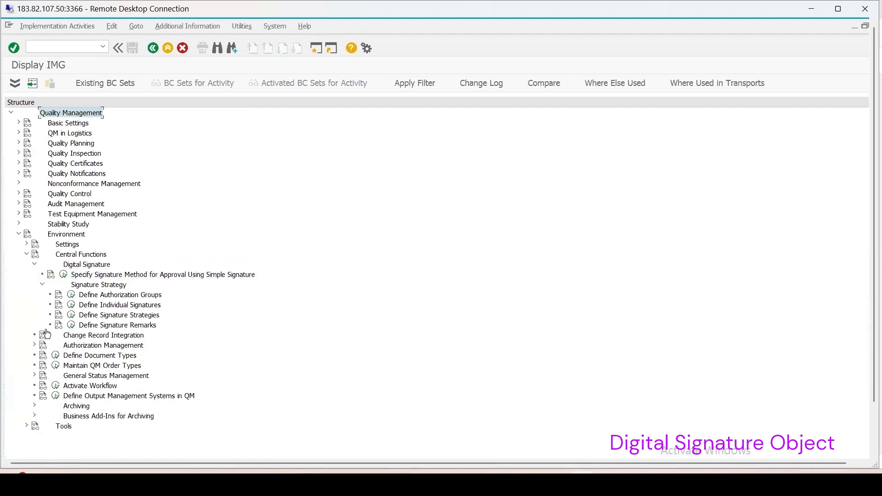
{"action": "left_click", "coordinate": [72, 317]}
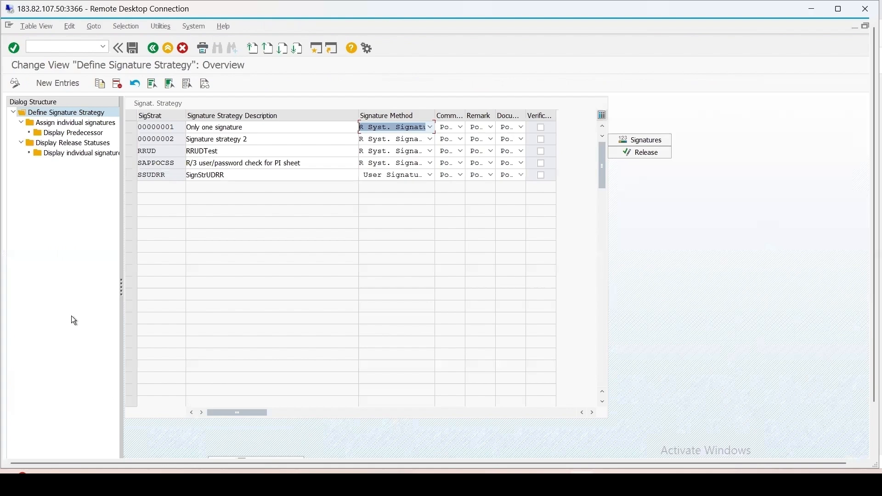
{"action": "left_click", "coordinate": [132, 177]}
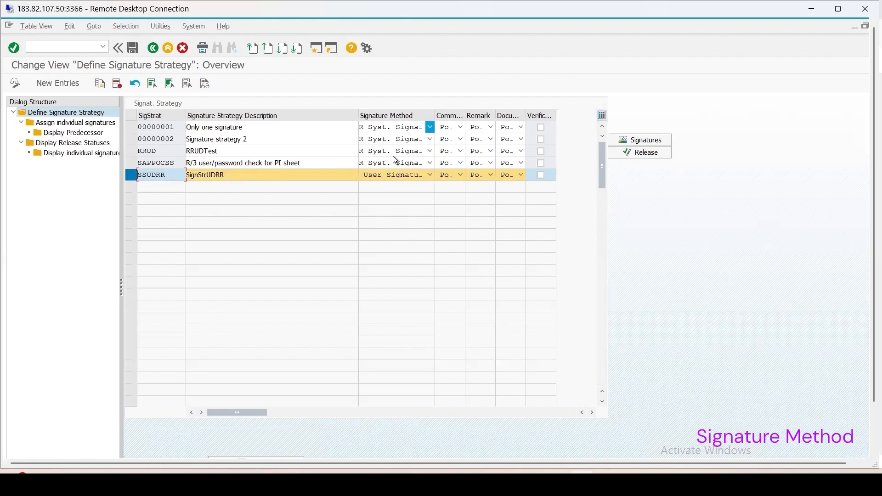
{"action": "left_click", "coordinate": [431, 176]}
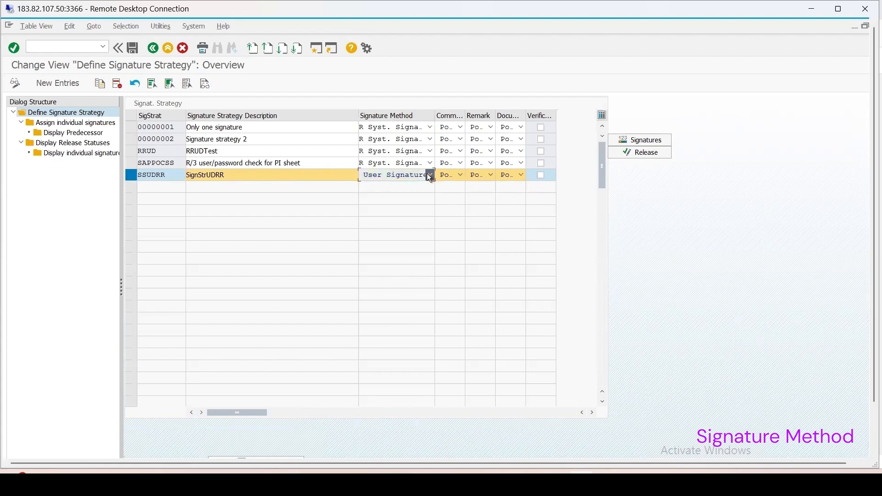
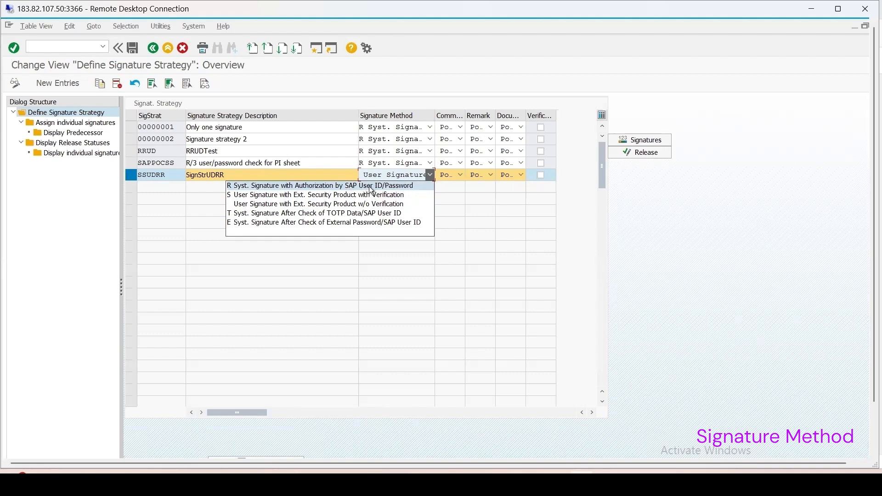
Step: Set strategy SSUDRR's signature method to system signature with authorization by SAP user ID/password and save it under the Digital Signature customizing request
{"action": "left_click", "coordinate": [368, 188]}
{"action": "left_click", "coordinate": [133, 49]}
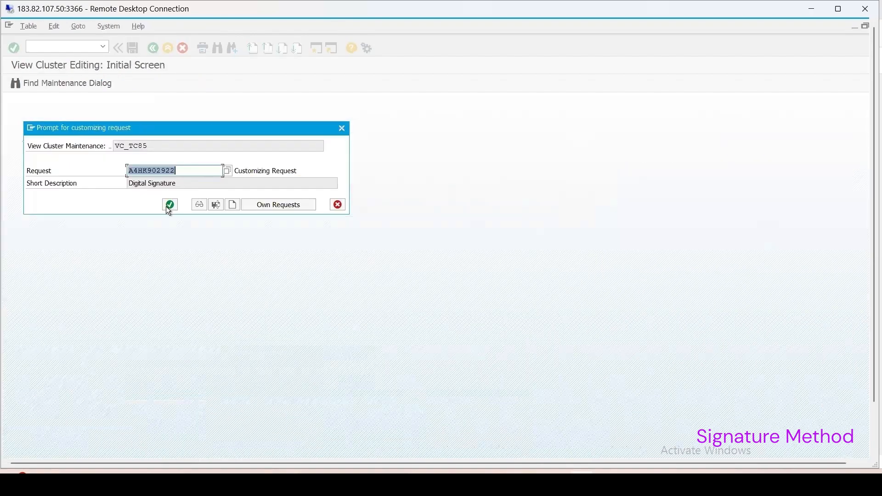
{"action": "left_click", "coordinate": [170, 205]}
{"action": "left_click", "coordinate": [154, 47]}
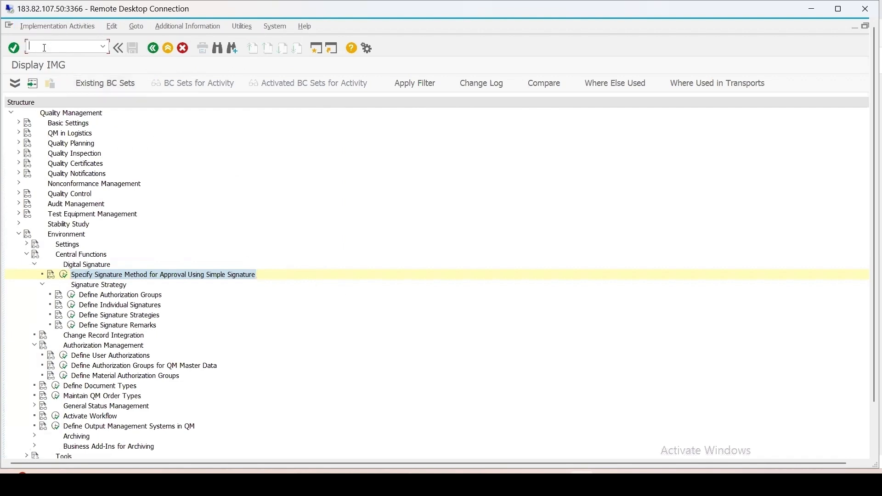
Step: Open material 1124 for changing in transaction MM02 and display its quality management view
{"action": "type", "text": "/nmm02"}
{"action": "key", "text": "Return"}
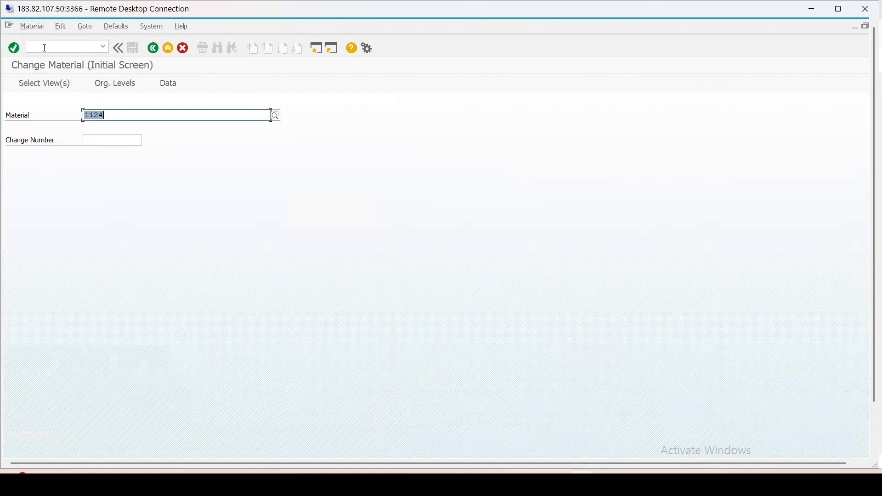
{"action": "left_click", "coordinate": [44, 48]}
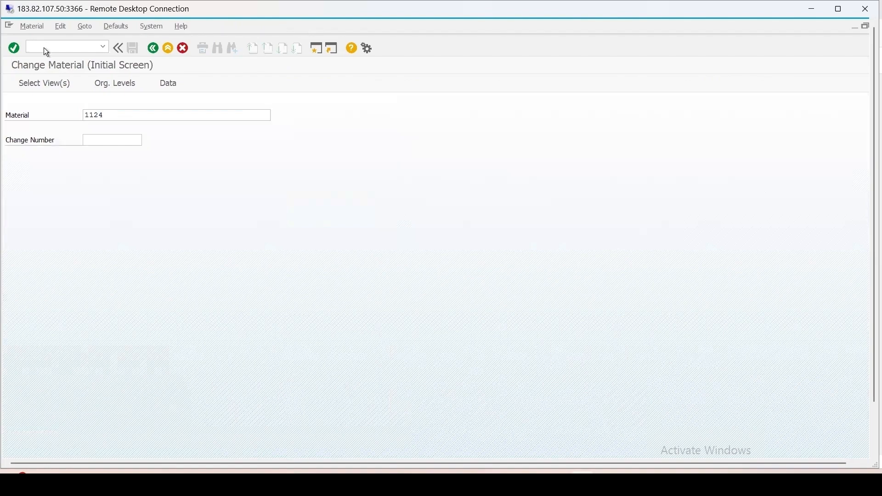
{"action": "key", "text": "Return"}
{"action": "key", "text": "Return"}
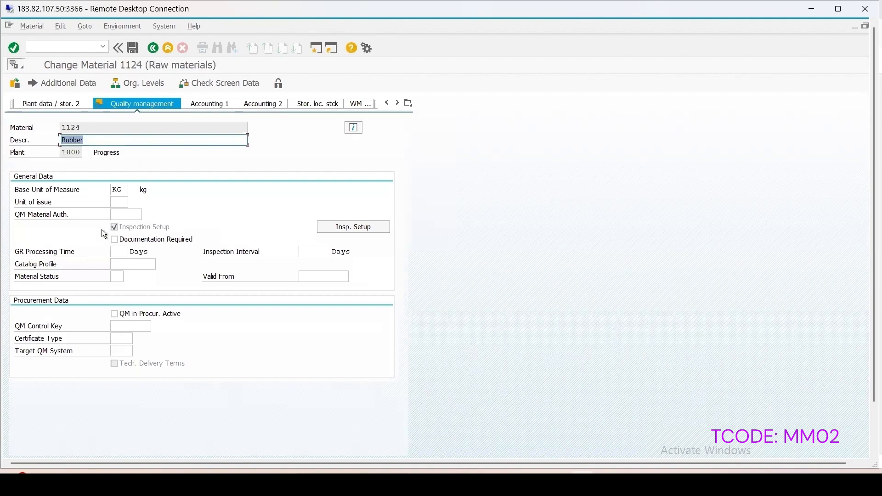
Step: Assign QM material authorization group AGUDRR to material 1124 and save the material
{"action": "left_click", "coordinate": [141, 216]}
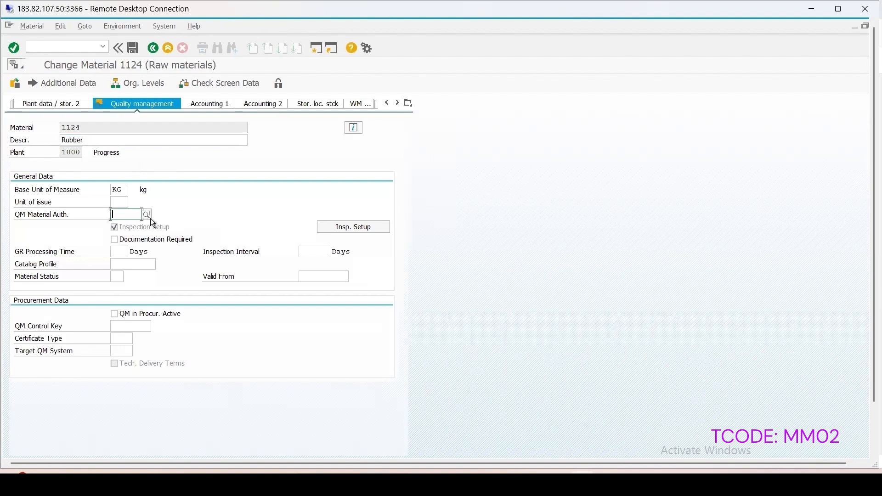
{"action": "left_click", "coordinate": [148, 217]}
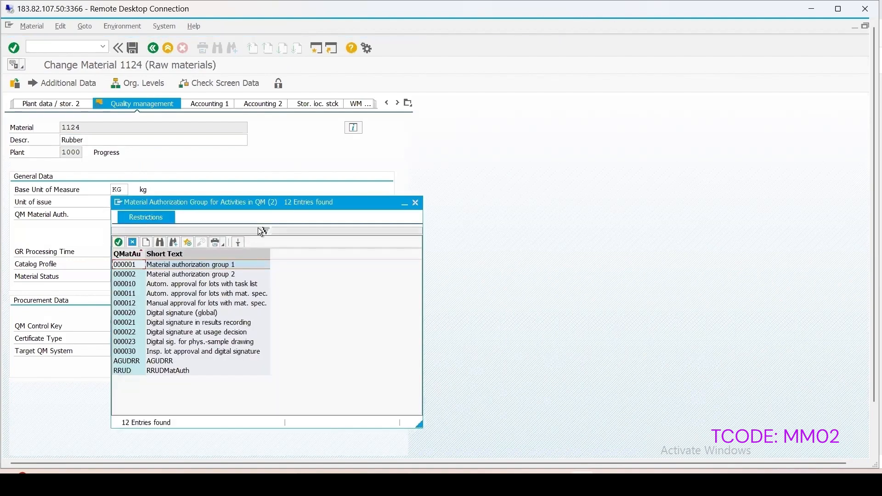
{"action": "left_click_drag", "start_coordinate": [269, 203], "coordinate": [412, 105]}
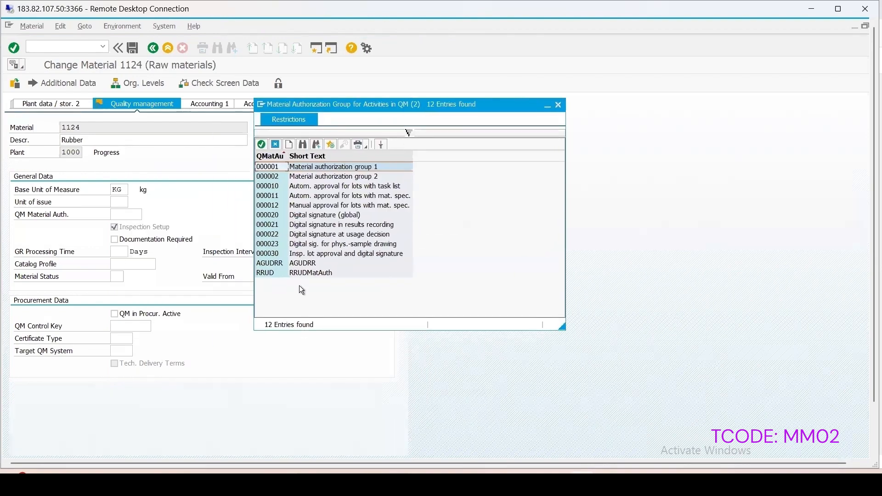
{"action": "left_click", "coordinate": [266, 264]}
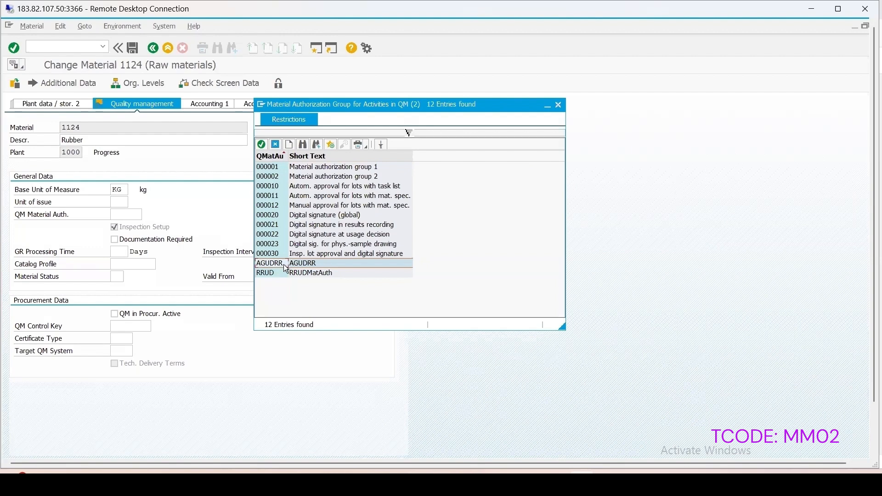
{"action": "double_click", "coordinate": [285, 264]}
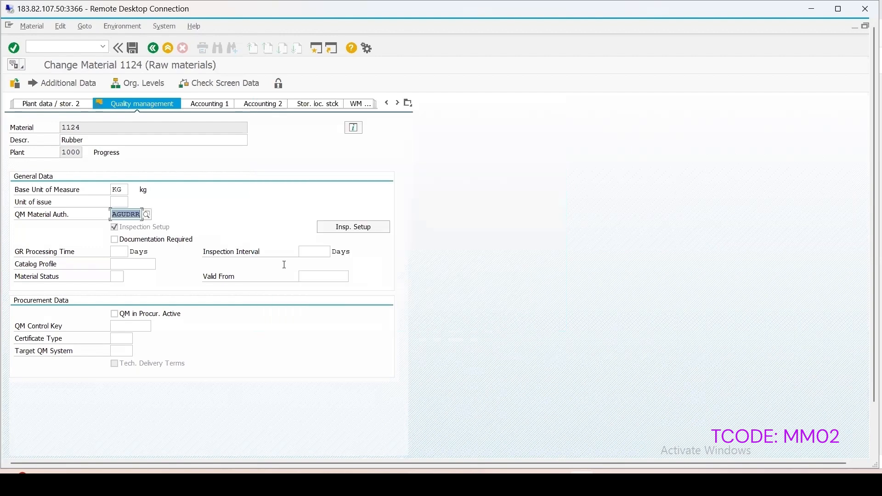
{"action": "left_click", "coordinate": [134, 48]}
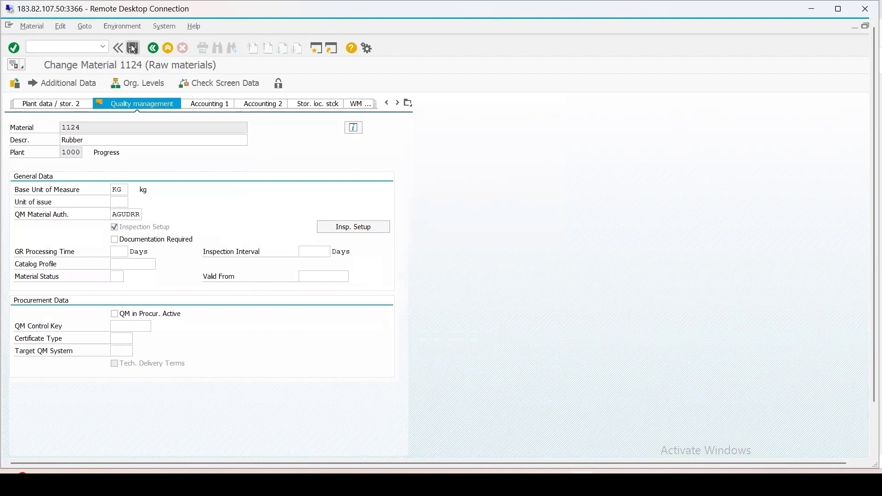
Step: Start a goods receipt without purchase order in transaction MIGO for material 1124 with a quantity of 50
{"action": "left_click", "coordinate": [42, 44]}
{"action": "type", "text": "/n"}
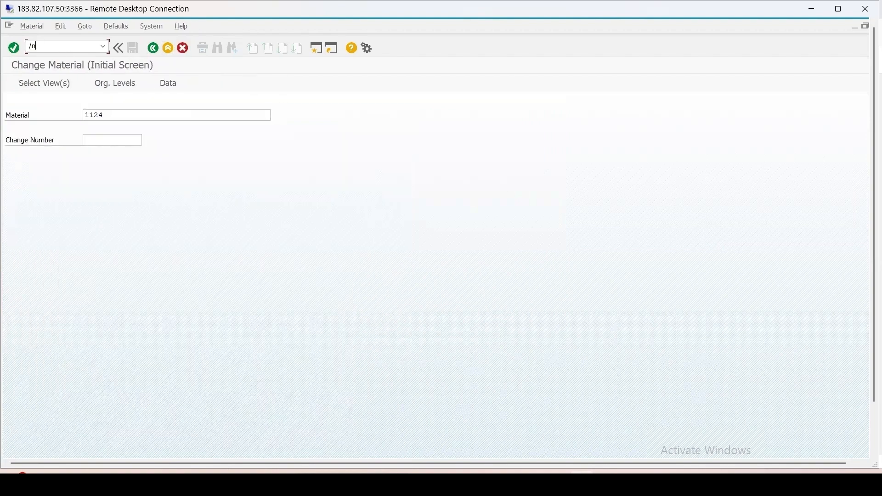
{"action": "type", "text": "migo"}
{"action": "key", "text": "Return"}
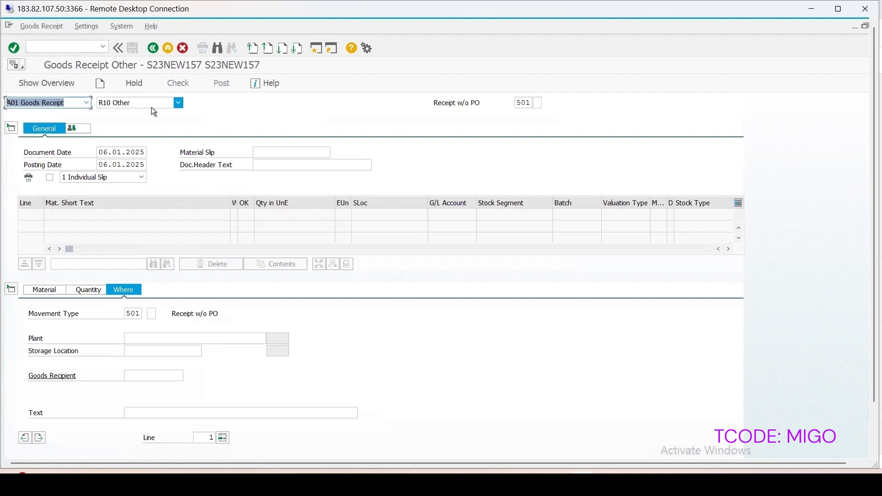
{"action": "left_click", "coordinate": [41, 291]}
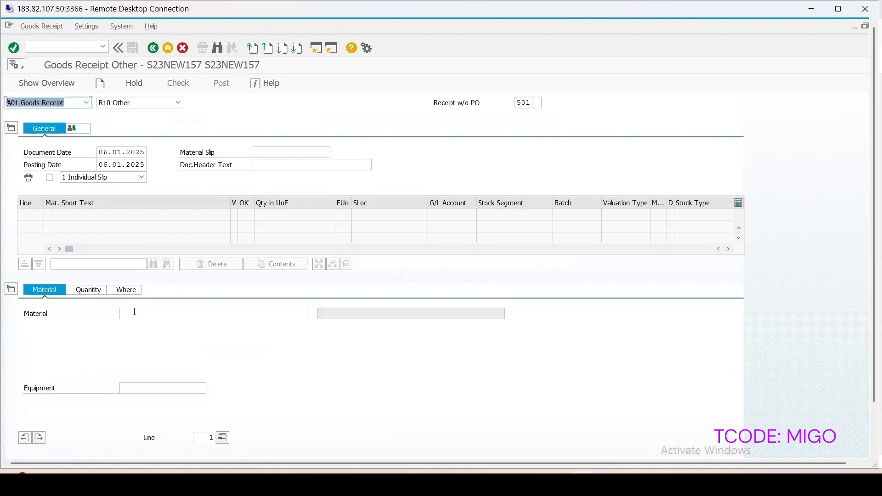
{"action": "left_click", "coordinate": [134, 312]}
{"action": "left_click", "coordinate": [132, 324]}
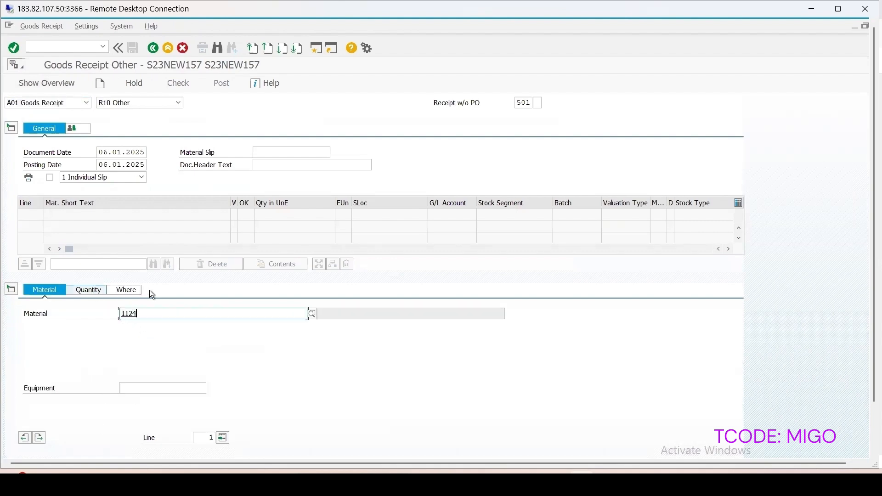
{"action": "left_click", "coordinate": [89, 291]}
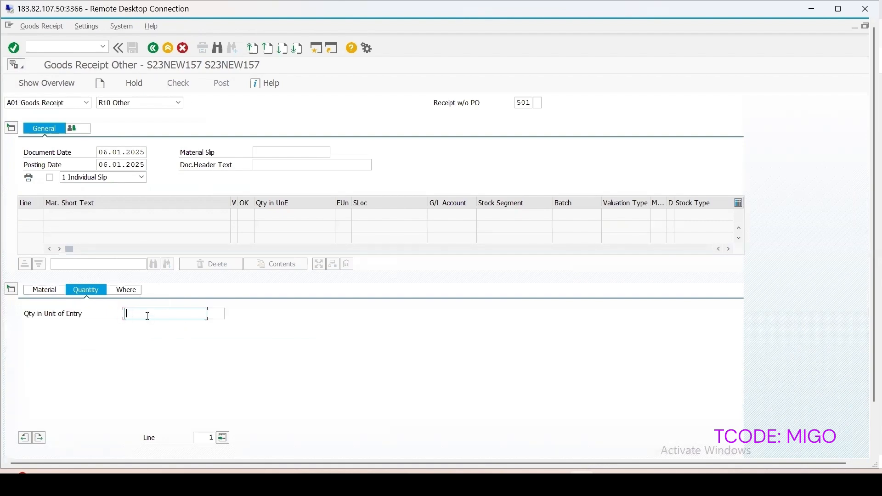
{"action": "type", "text": "50"}
Step: Receive the material into plant 1000, storage location 0001, with movement type 501, then check and post the goods receipt
{"action": "left_click", "coordinate": [127, 290]}
{"action": "left_click", "coordinate": [137, 340]}
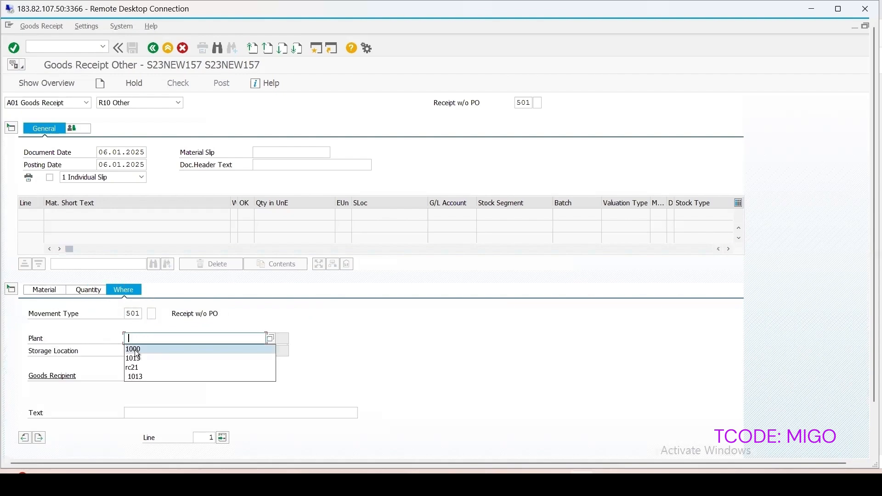
{"action": "left_click", "coordinate": [134, 350]}
{"action": "left_click", "coordinate": [137, 351]}
{"action": "left_click", "coordinate": [134, 362]}
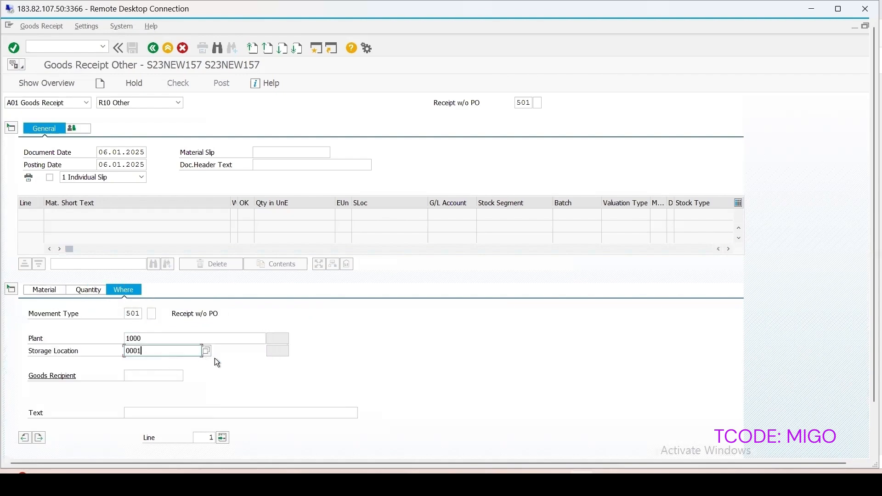
{"action": "key", "text": "Return"}
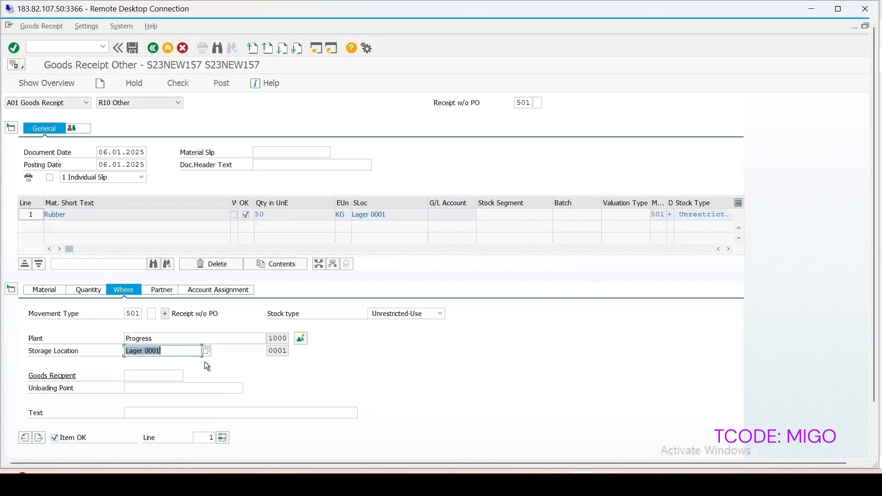
{"action": "left_click", "coordinate": [182, 83]}
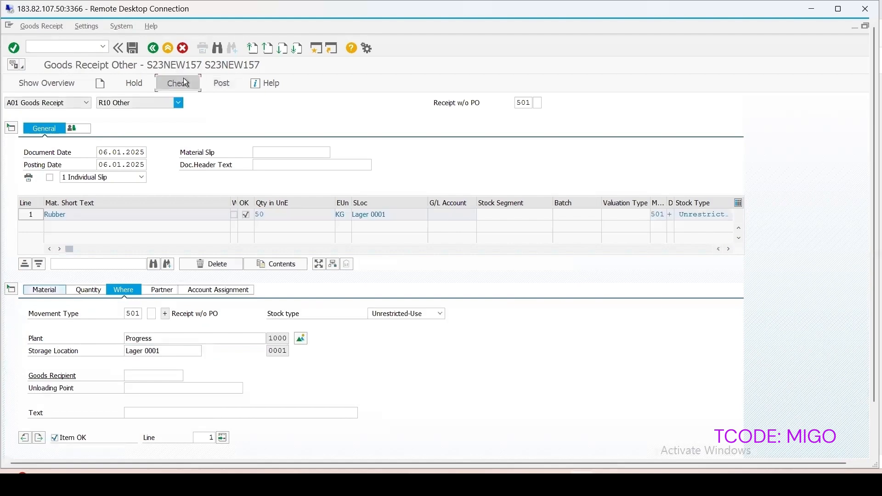
{"action": "left_click", "coordinate": [223, 85]}
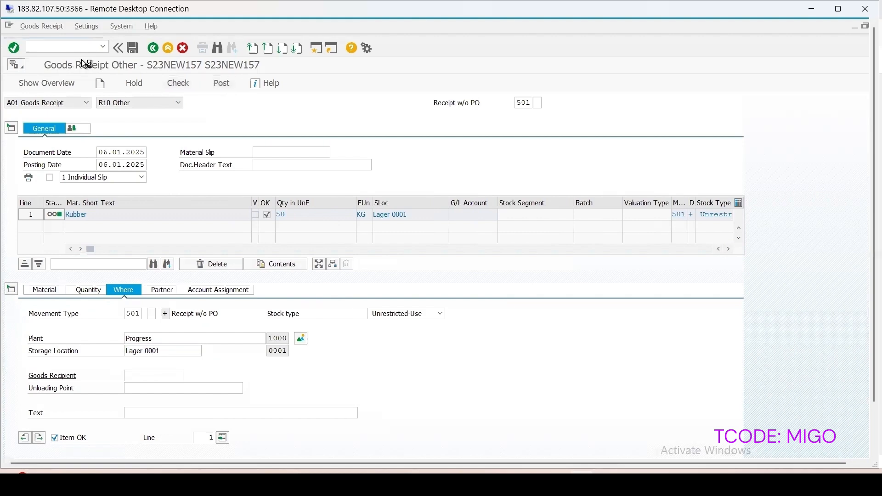
Step: List plant 1000's inspection lots without a usage decision and open results recording for the 50 kg lot of material 1124
{"action": "left_click", "coordinate": [76, 46]}
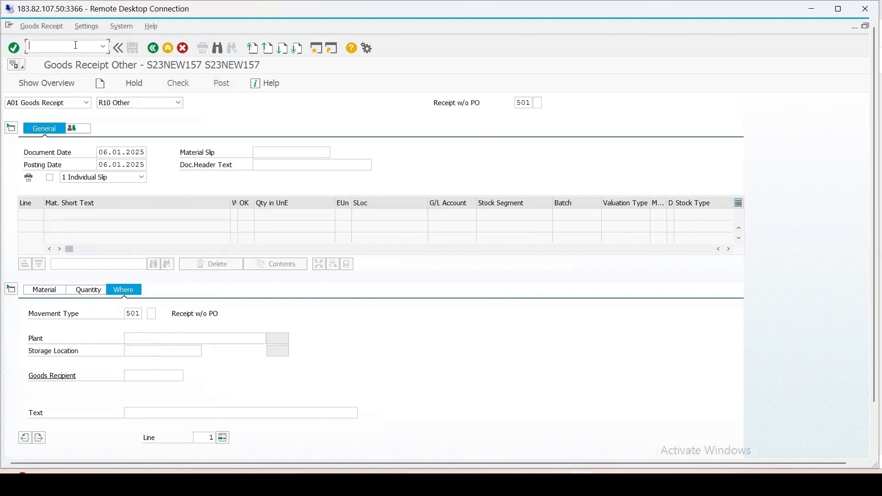
{"action": "type", "text": "/nqa3"}
{"action": "key", "text": "Return"}
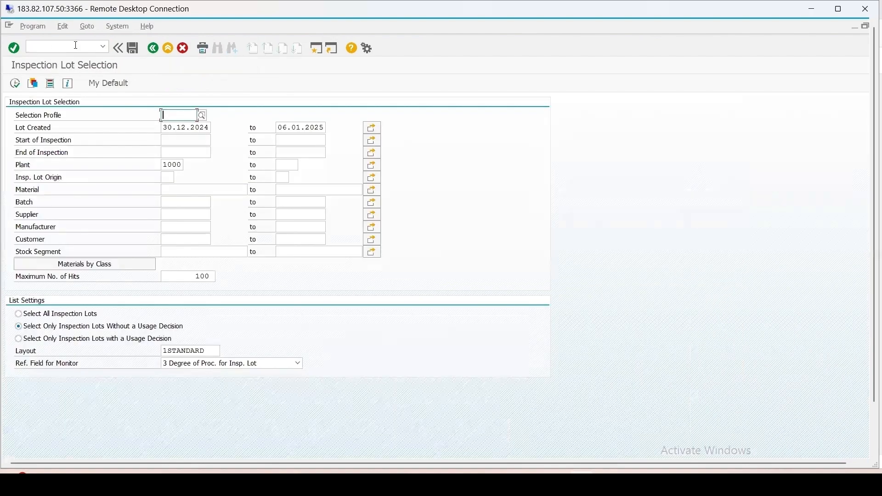
{"action": "left_click", "coordinate": [16, 84]}
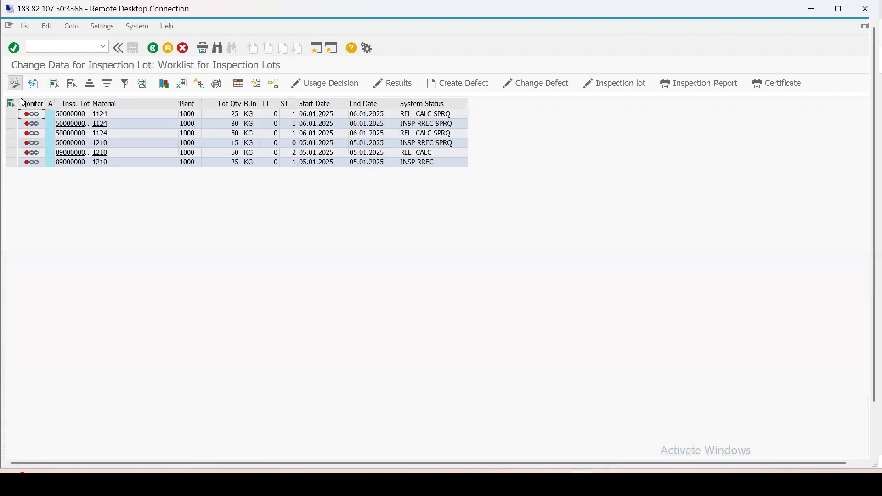
{"action": "left_click", "coordinate": [11, 133]}
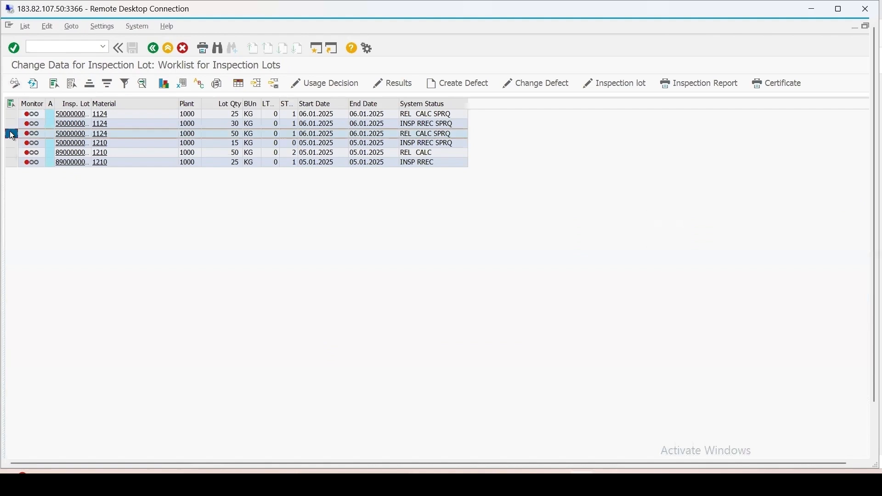
{"action": "left_click", "coordinate": [391, 82]}
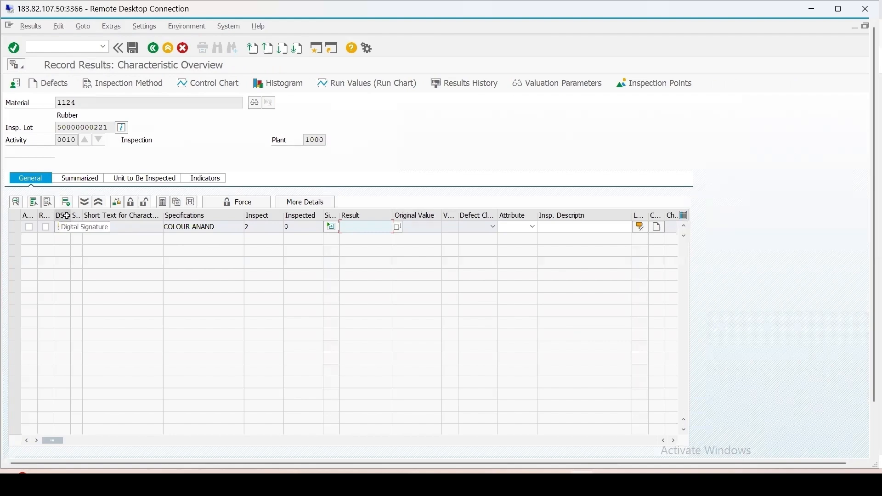
Step: Record the two individual results of characteristic COLOR1 as 2 WHITE and 3 BLUE
{"action": "left_click", "coordinate": [331, 227]}
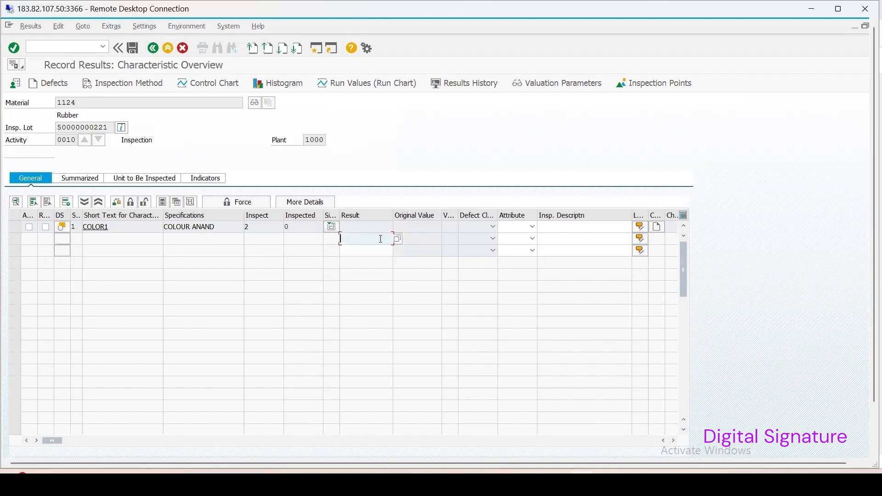
{"action": "left_click", "coordinate": [398, 240]}
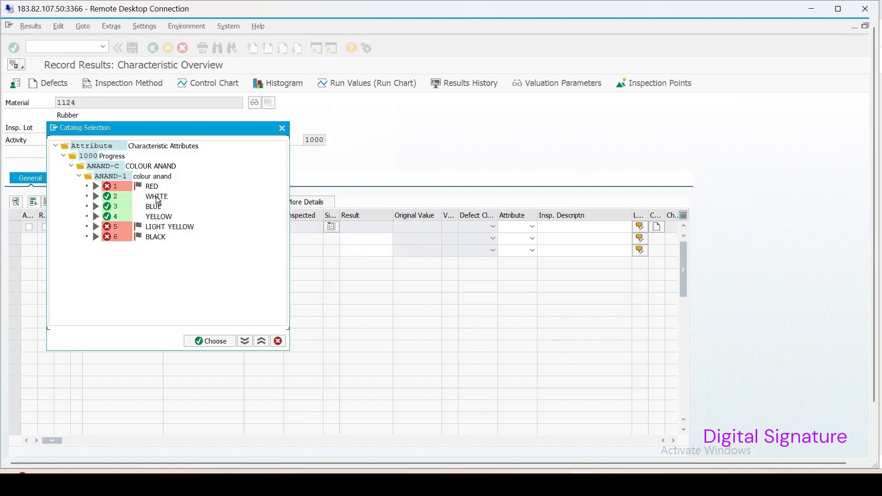
{"action": "double_click", "coordinate": [156, 197]}
{"action": "left_click", "coordinate": [388, 251]}
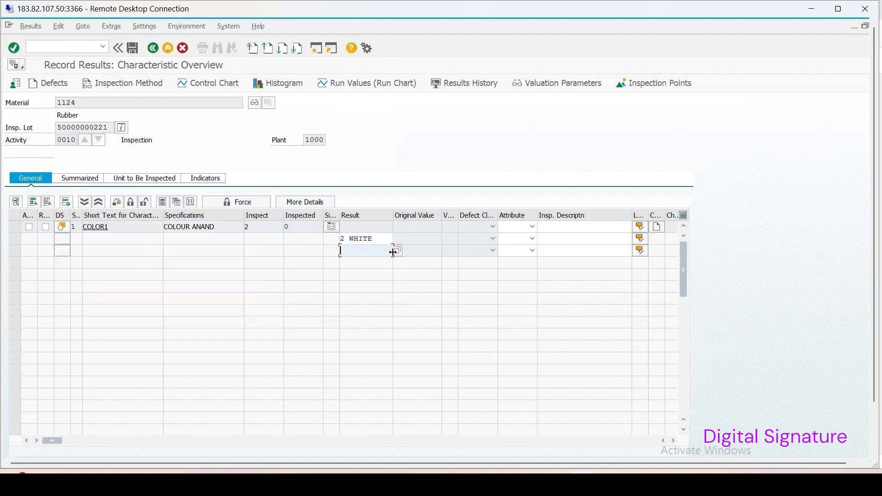
{"action": "left_click", "coordinate": [398, 250]}
{"action": "double_click", "coordinate": [151, 206]}
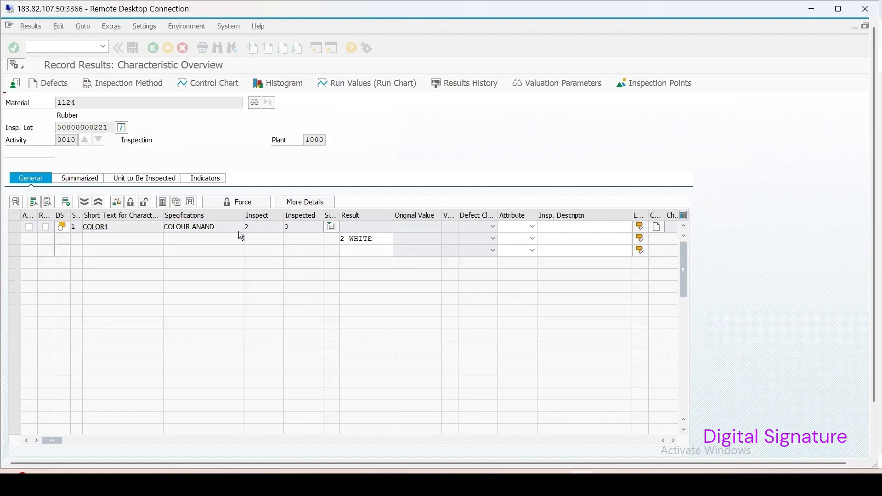
{"action": "key", "text": "Return"}
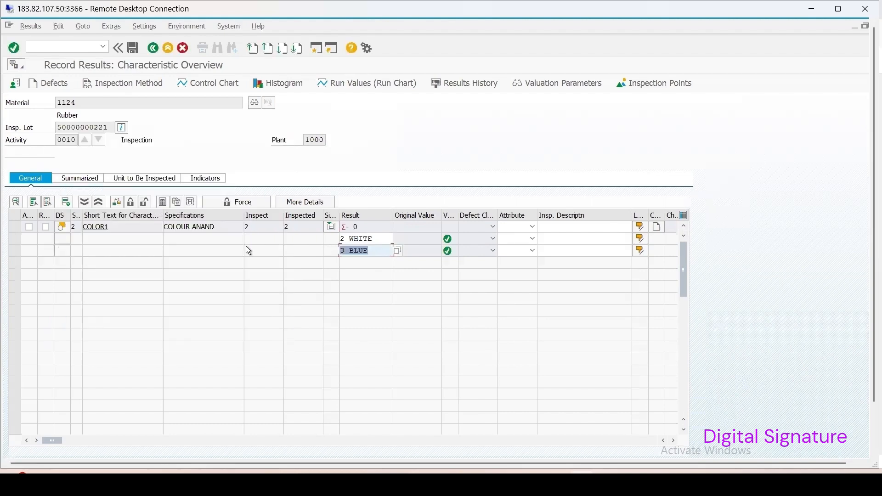
Step: Close characteristic COLOR1 with an Accept valuation and reposition the digital signature dialog clear of the inspection lot data
{"action": "left_click", "coordinate": [12, 228]}
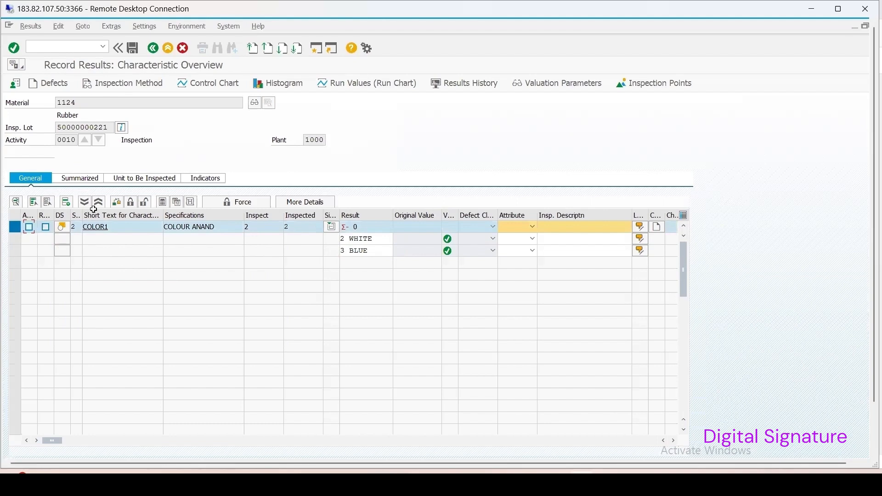
{"action": "left_click", "coordinate": [132, 204]}
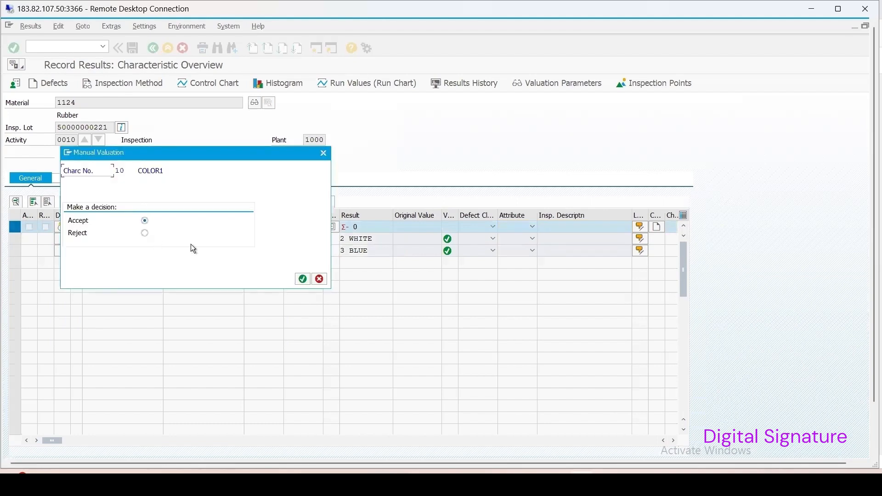
{"action": "left_click", "coordinate": [299, 278]}
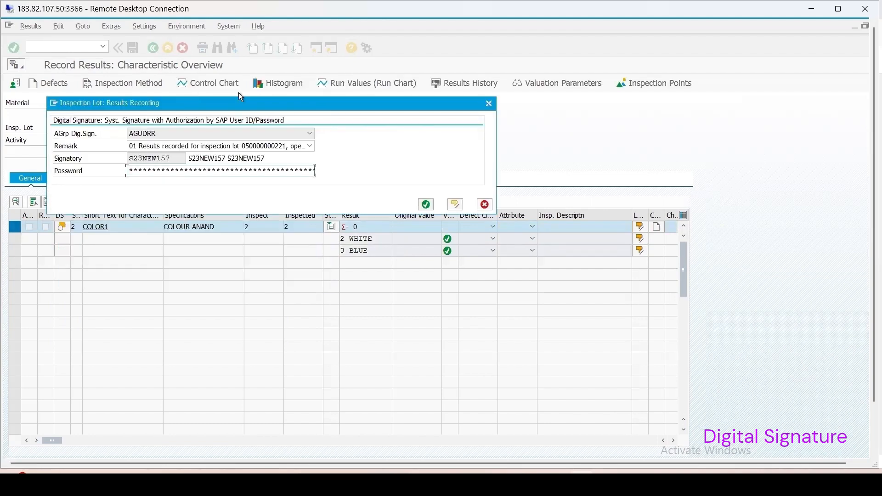
{"action": "mouse_move", "coordinate": [248, 106]}
{"action": "left_mouse_down"}
{"action": "mouse_move", "coordinate": [393, 140]}
{"action": "mouse_move", "coordinate": [412, 197]}
{"action": "mouse_move", "coordinate": [382, 182]}
{"action": "mouse_move", "coordinate": [411, 149]}
{"action": "left_mouse_up"}
{"action": "left_click_drag", "start_coordinate": [442, 120], "coordinate": [452, 104]}
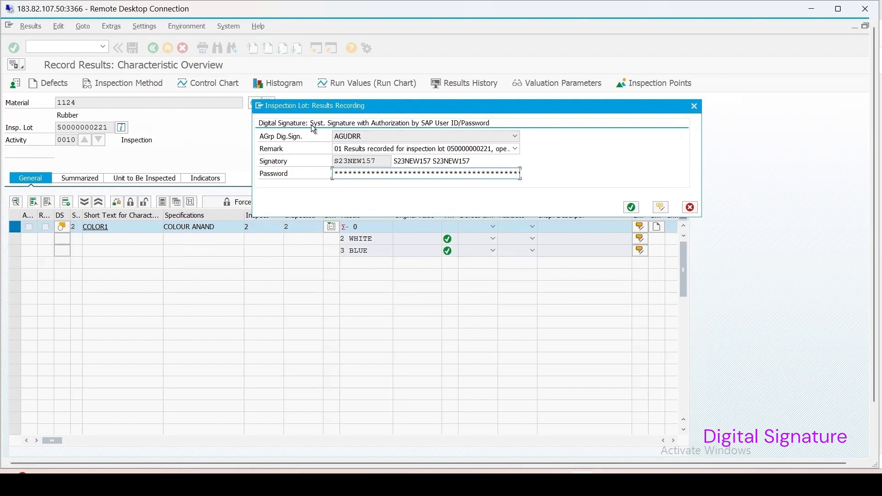
Step: Start transaction QCC0 and open Define Signature Strategies within Environment, Central Functions, Digital Signature
{"action": "left_click_drag", "start_coordinate": [340, 111], "coordinate": [337, 101]}
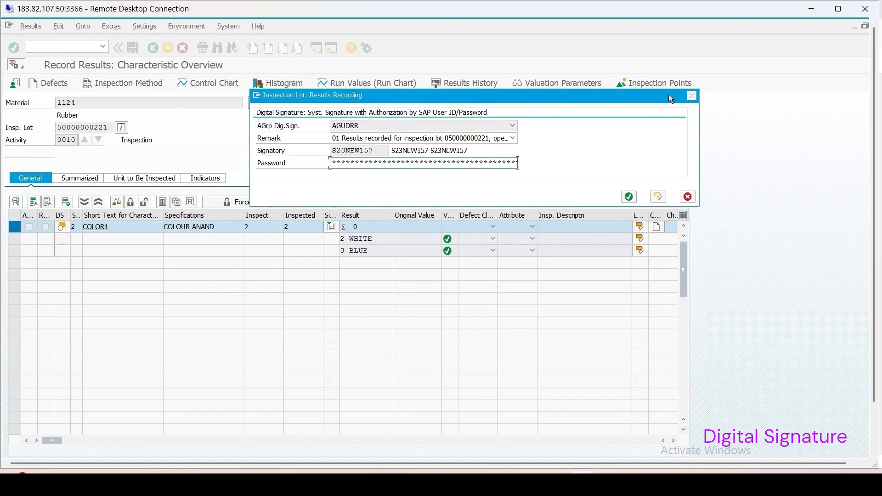
{"action": "key", "text": "Return"}
{"action": "type", "text": "qc"}
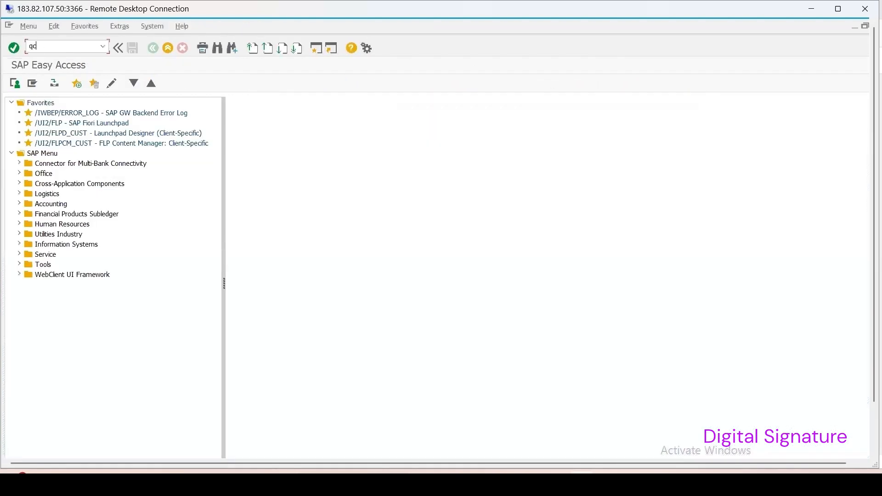
{"action": "type", "text": "c0"}
{"action": "key", "text": "Return"}
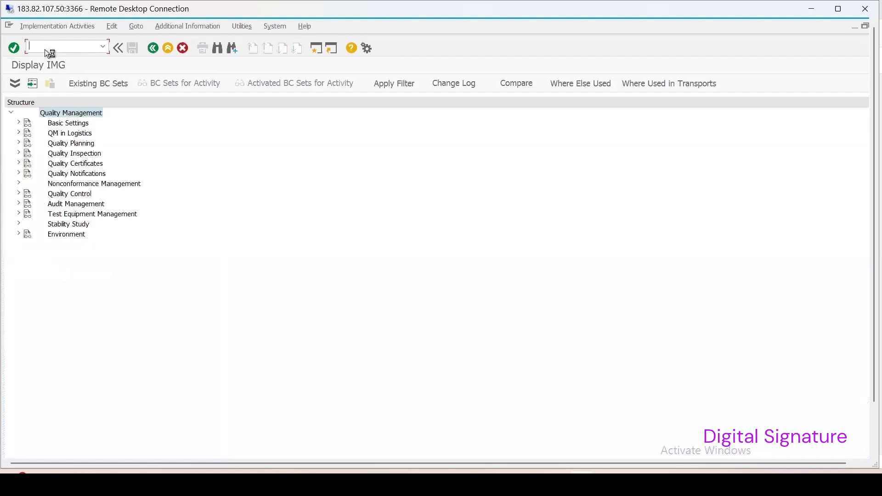
{"action": "left_click", "coordinate": [19, 235]}
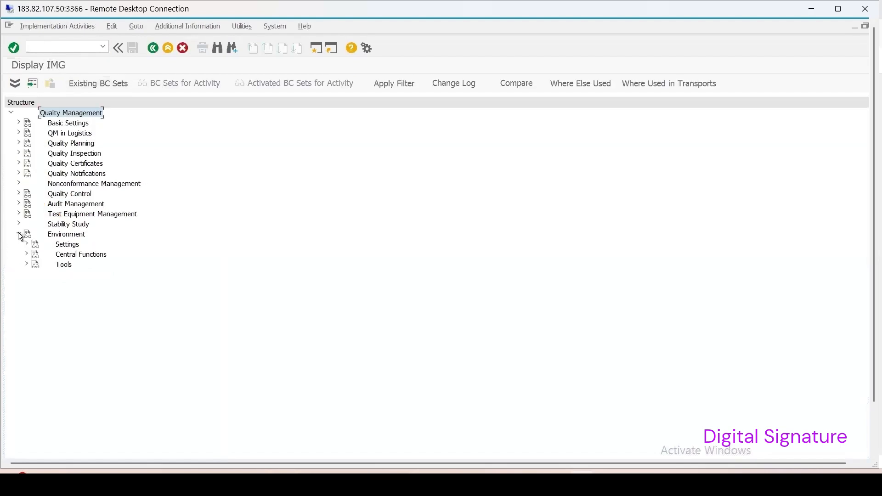
{"action": "left_click", "coordinate": [26, 254]}
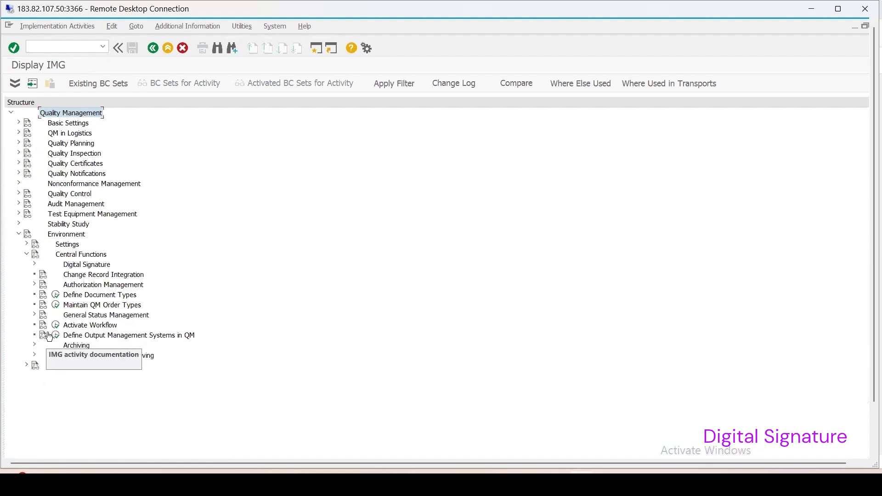
{"action": "left_click", "coordinate": [35, 264]}
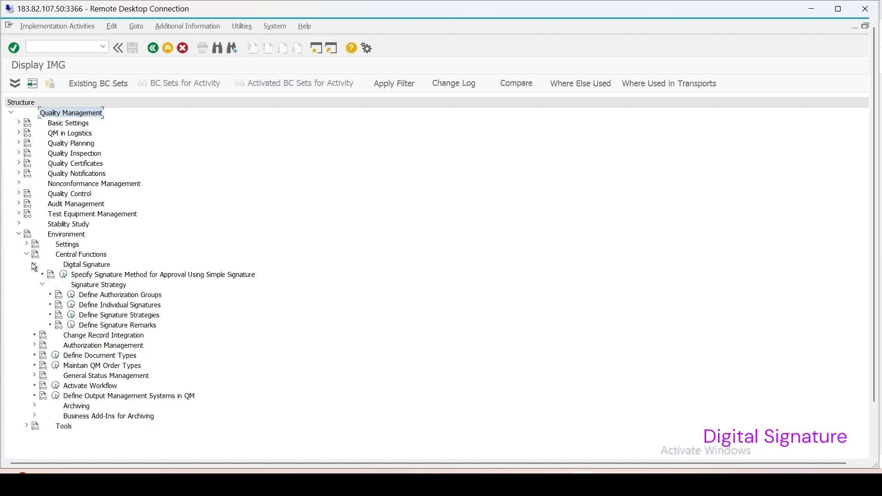
{"action": "left_click", "coordinate": [72, 316]}
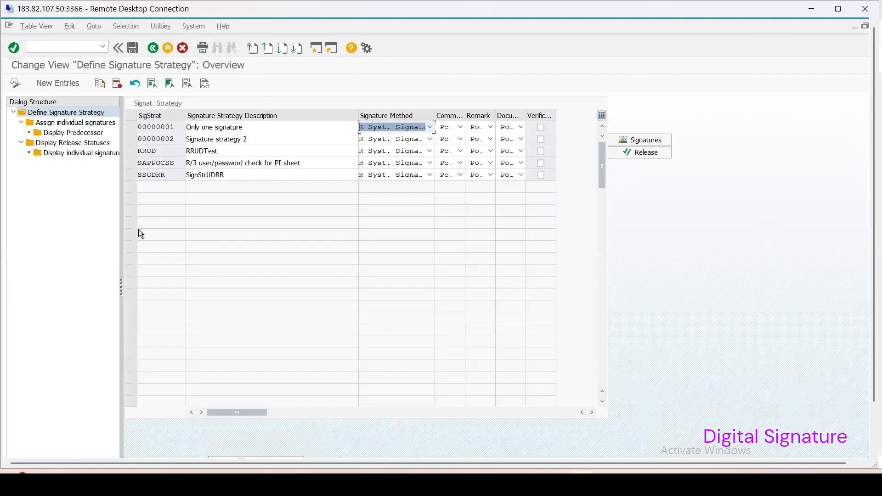
Step: Check the signature methods available for strategy SSUDRR and pick R Syst. Signature with Authorization by SAP User ID/Password
{"action": "left_click", "coordinate": [131, 174]}
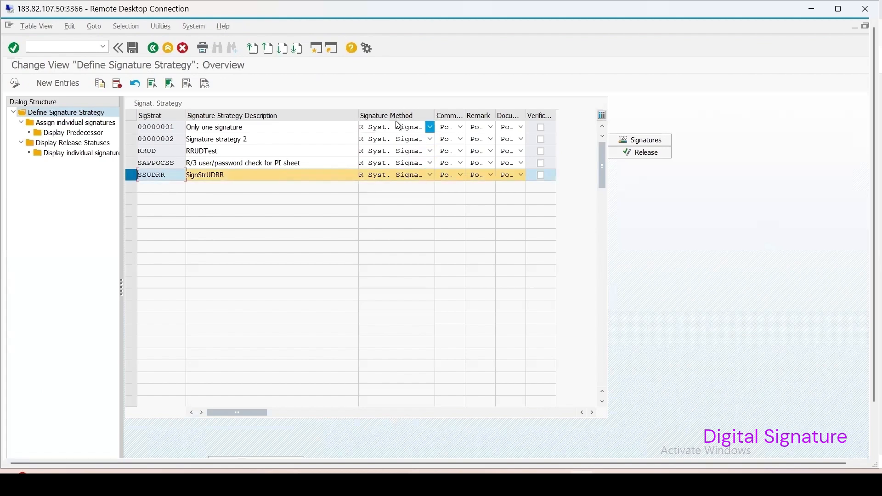
{"action": "left_click", "coordinate": [430, 175]}
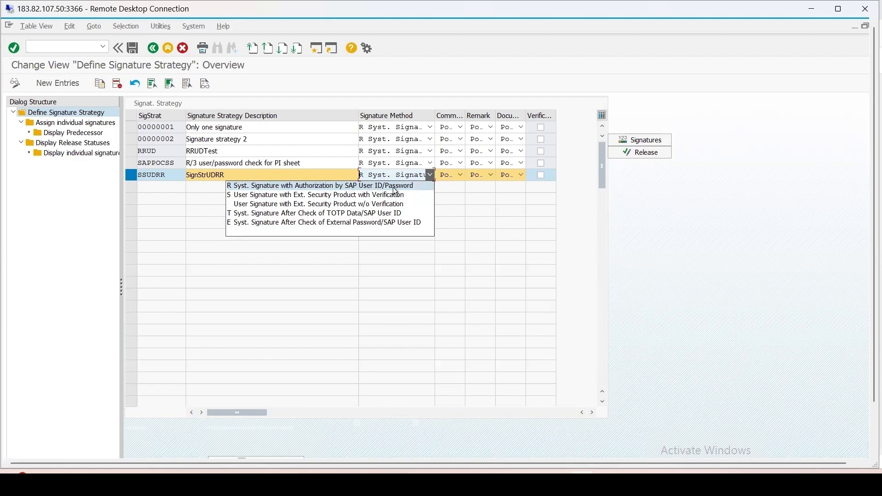
{"action": "left_click", "coordinate": [407, 186]}
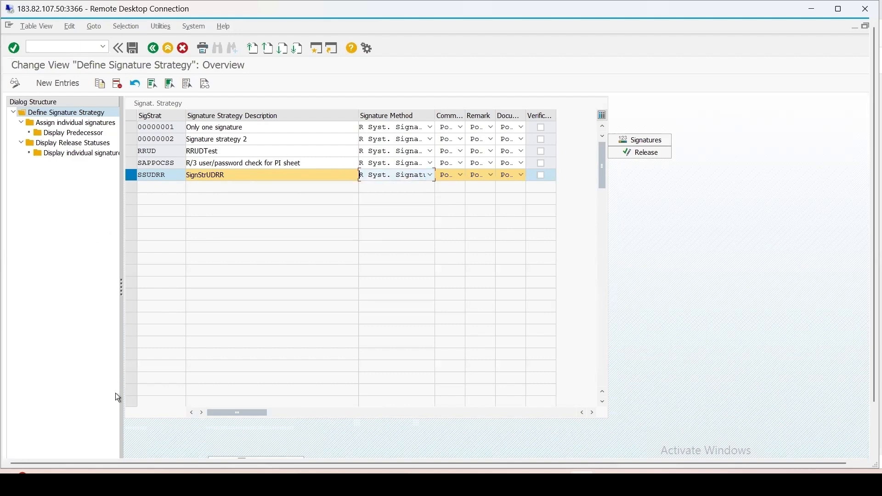
Step: Return to the results recording session, save it, and reopen the results of the 50 kg lot of material 1124
{"action": "left_click_drag", "start_coordinate": [874, 375], "coordinate": [873, 430]}
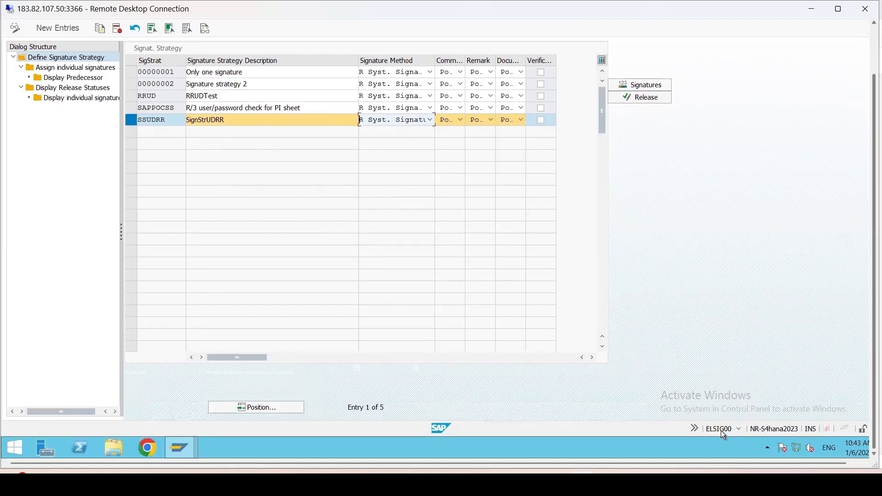
{"action": "mouse_move", "coordinate": [181, 448]}
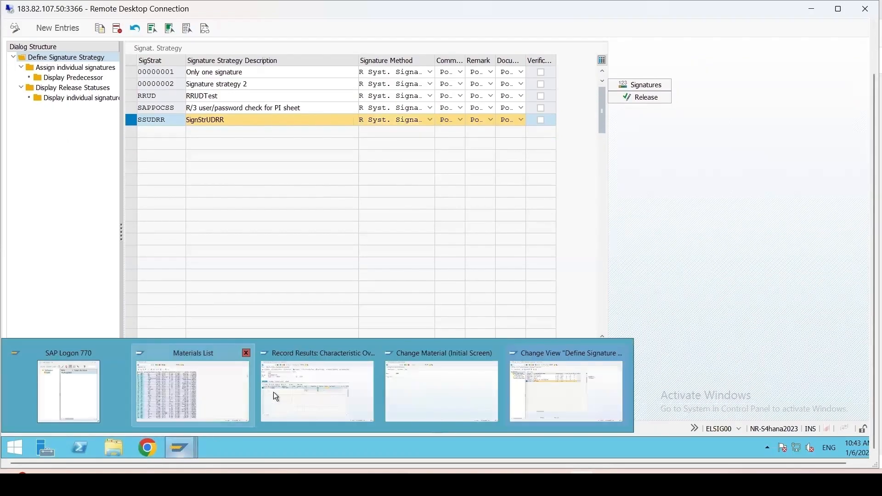
{"action": "left_click", "coordinate": [360, 401]}
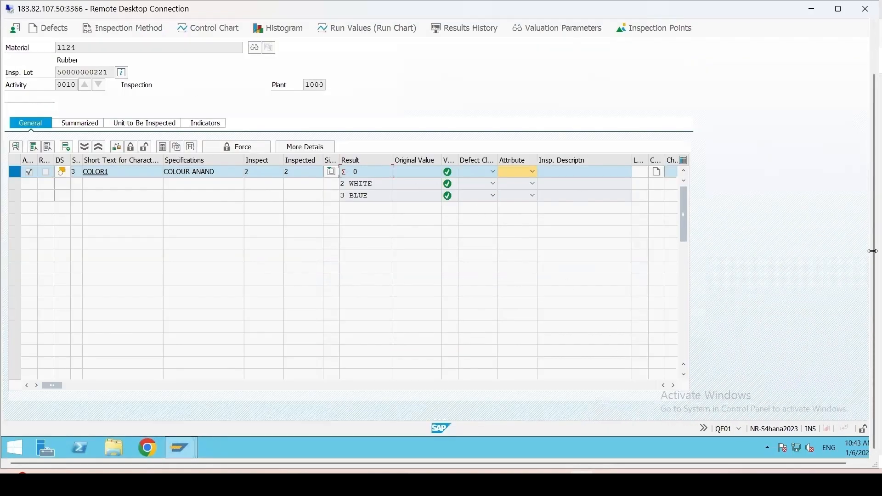
{"action": "left_click_drag", "start_coordinate": [870, 259], "coordinate": [871, 140]}
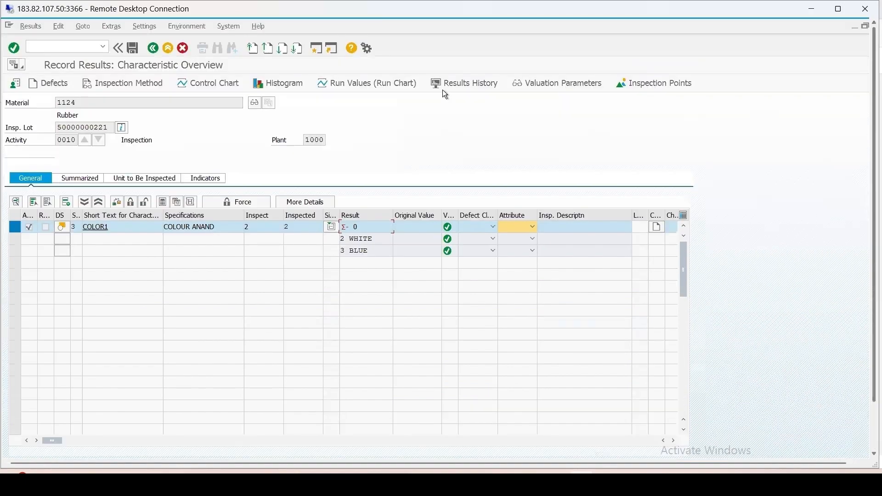
{"action": "left_click", "coordinate": [133, 49]}
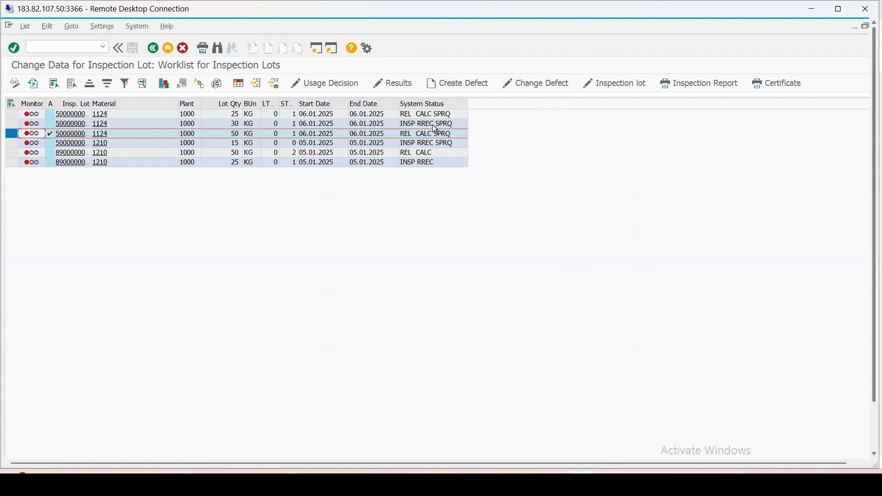
{"action": "left_click", "coordinate": [391, 84]}
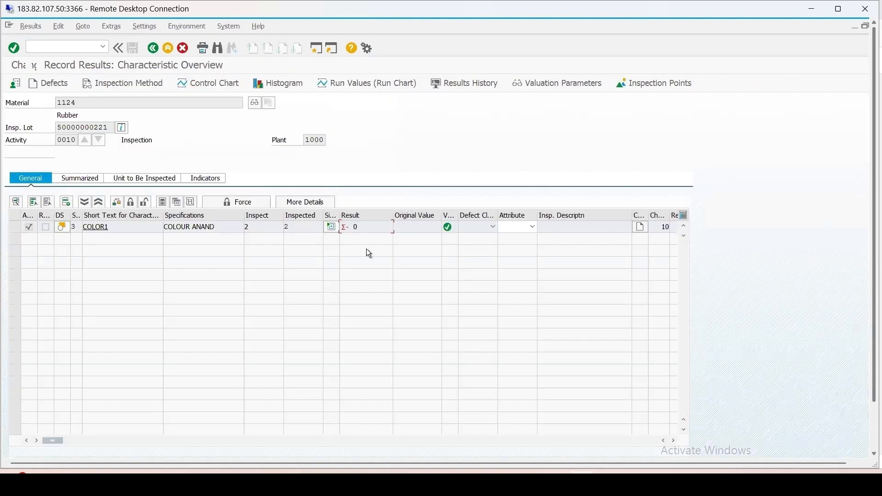
Step: Close characteristic COLOR1 and reposition the digital signature dialog so the inspection lot header is uncovered
{"action": "left_click", "coordinate": [15, 227]}
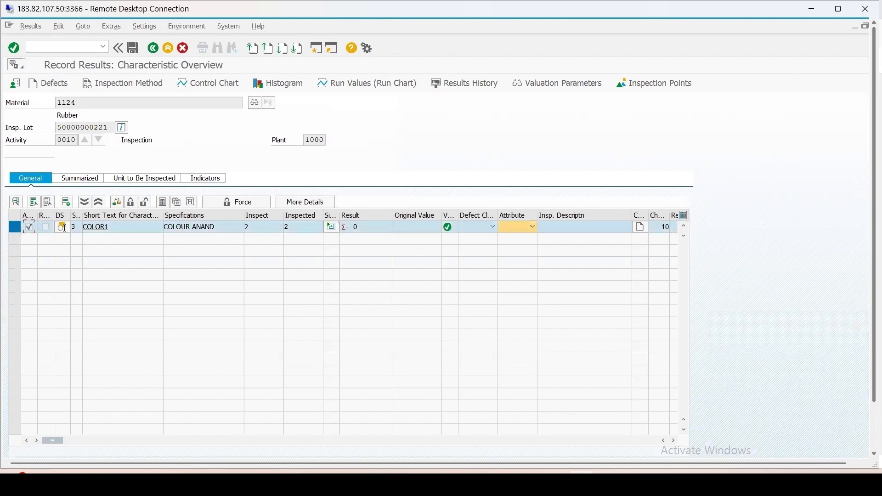
{"action": "left_click", "coordinate": [131, 203]}
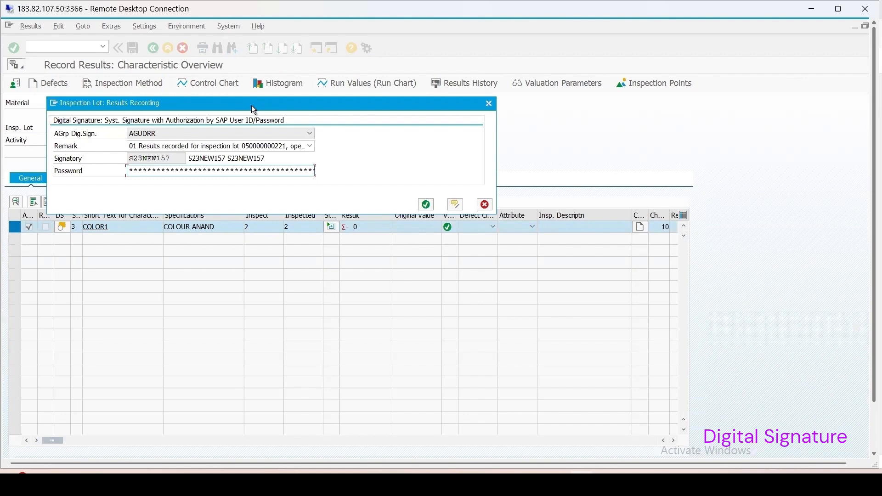
{"action": "left_click_drag", "start_coordinate": [252, 106], "coordinate": [398, 159]}
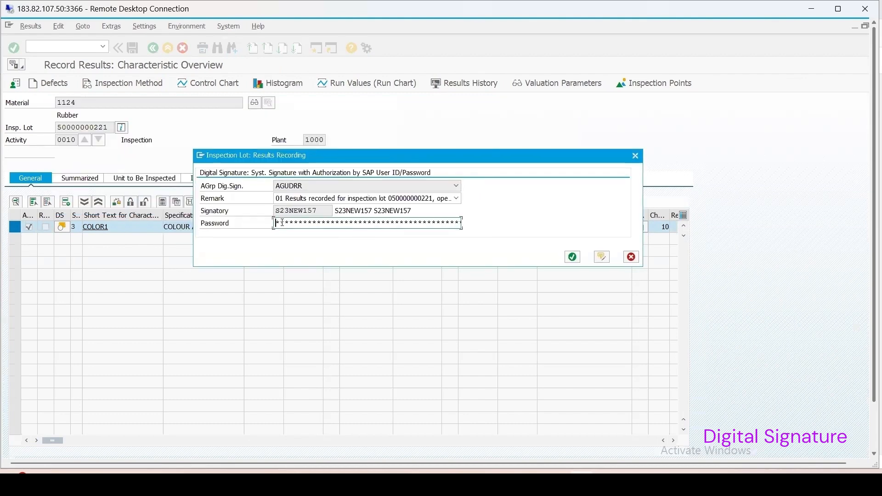
Step: Try to sign the results recording with the password left blank, and again with an incorrect password
{"action": "left_click", "coordinate": [574, 258]}
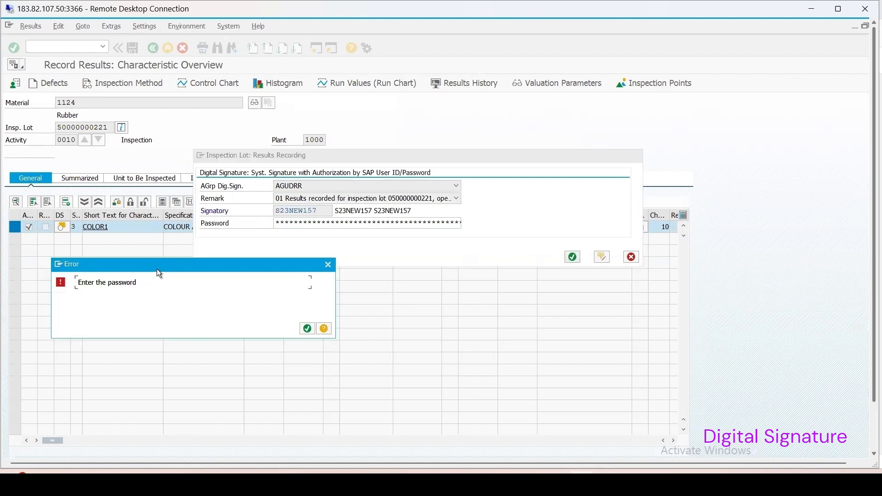
{"action": "left_click_drag", "start_coordinate": [175, 260], "coordinate": [197, 247]}
{"action": "left_click", "coordinate": [331, 315]}
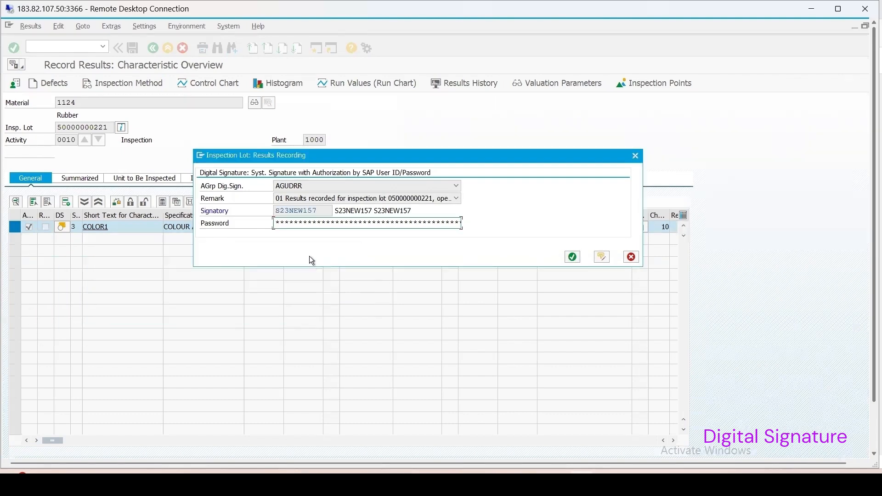
{"action": "left_click", "coordinate": [283, 223]}
{"action": "key", "text": "Return"}
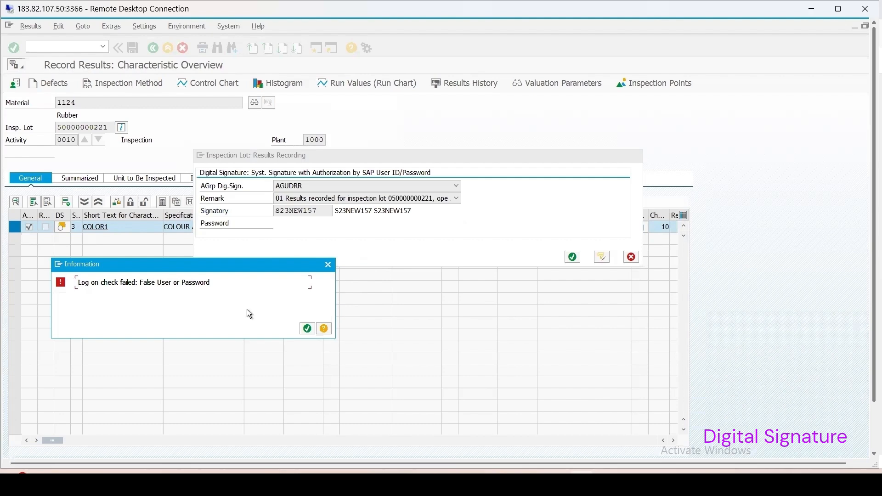
{"action": "left_click", "coordinate": [306, 329]}
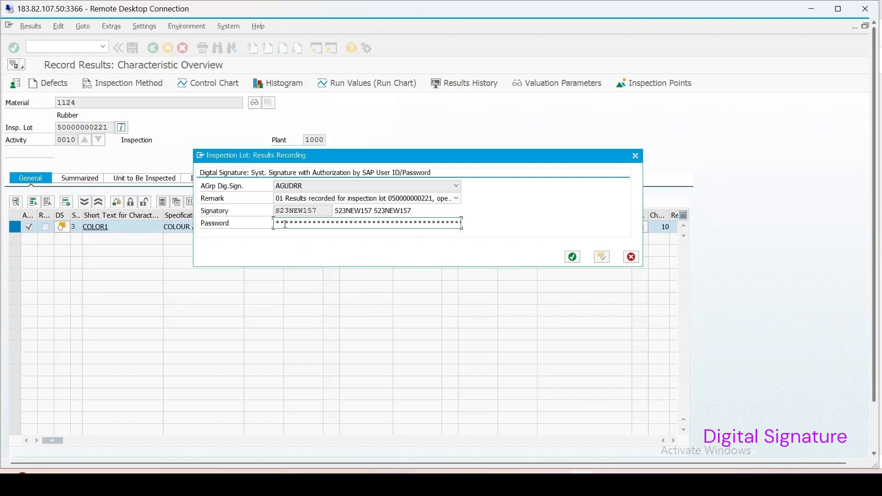
Step: Sign the results recording with the SAP account password and save the results
{"action": "type", "text": "*********"}
{"action": "key", "text": "Return"}
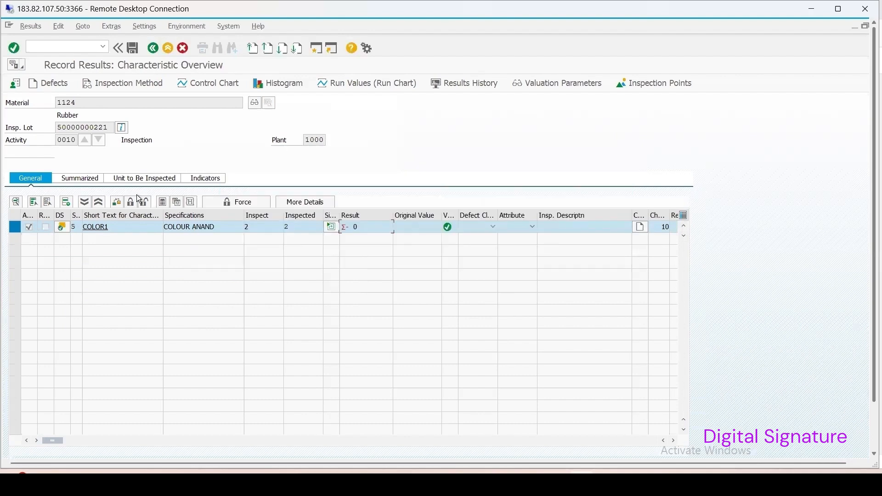
{"action": "left_click", "coordinate": [132, 48]}
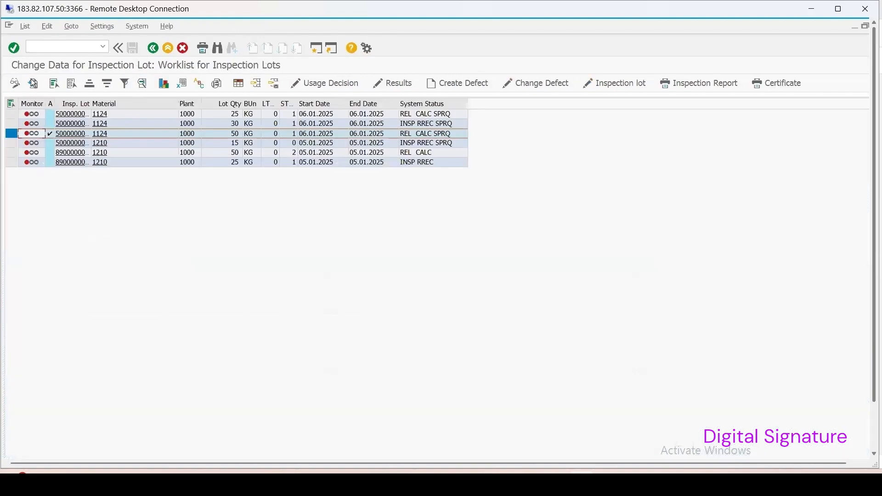
Step: Refresh the inspection lot worklist and open the usage decision for the 50 kg lot of material 1124
{"action": "left_click", "coordinate": [33, 84]}
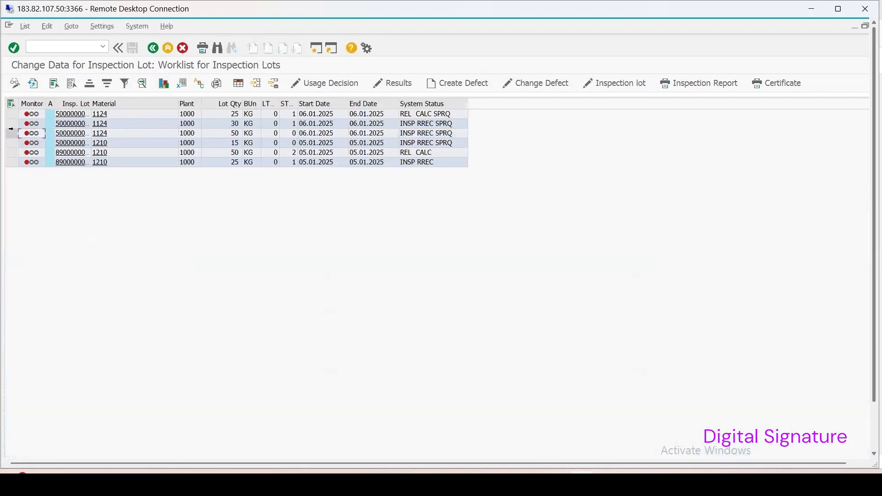
{"action": "left_click", "coordinate": [11, 133]}
{"action": "left_click", "coordinate": [319, 85]}
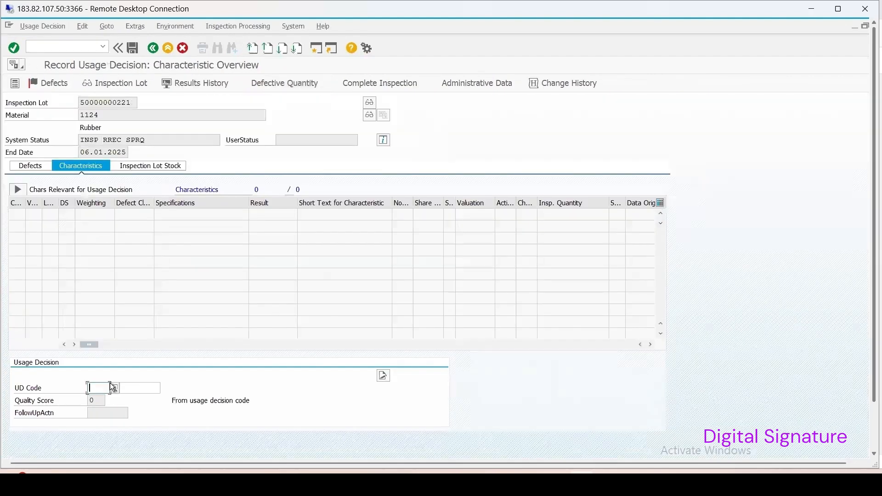
Step: Choose usage decision code A (Accept) and enter 50 kg for posting to unrestricted use
{"action": "left_click", "coordinate": [113, 389]}
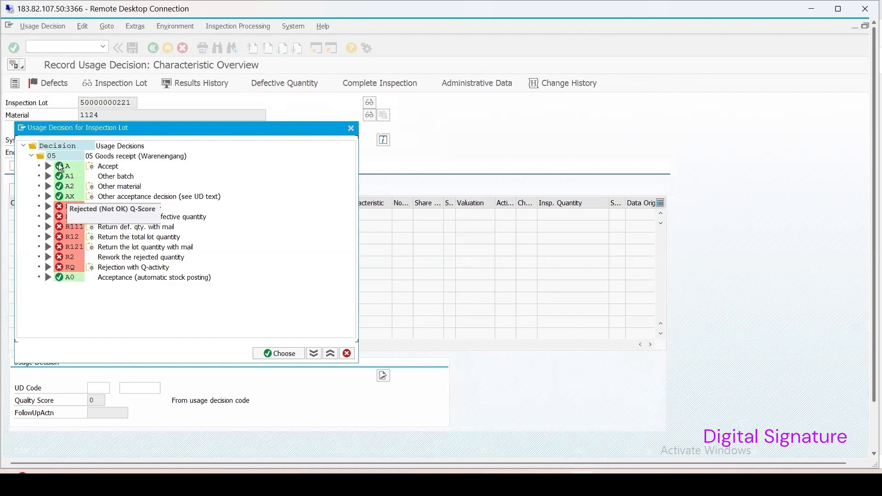
{"action": "double_click", "coordinate": [61, 168]}
{"action": "left_click", "coordinate": [155, 170]}
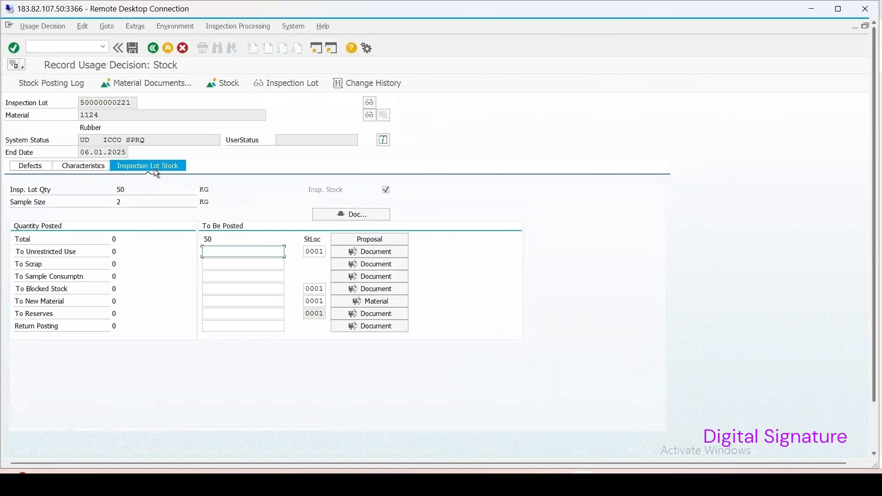
{"action": "type", "text": "50"}
{"action": "key", "text": "Return"}
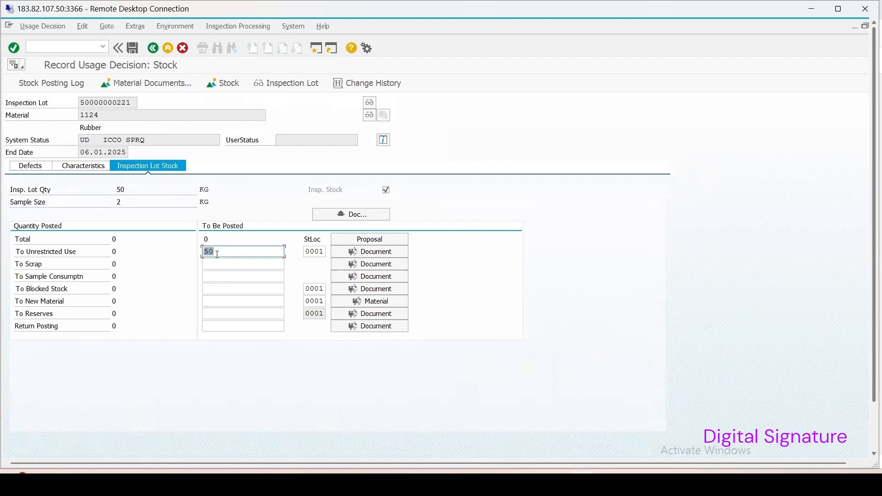
Step: Save the usage decision and sign it for authorization group AGUDRR with the SAP account password
{"action": "left_click", "coordinate": [134, 48]}
{"action": "left_click_drag", "start_coordinate": [178, 103], "coordinate": [376, 172]}
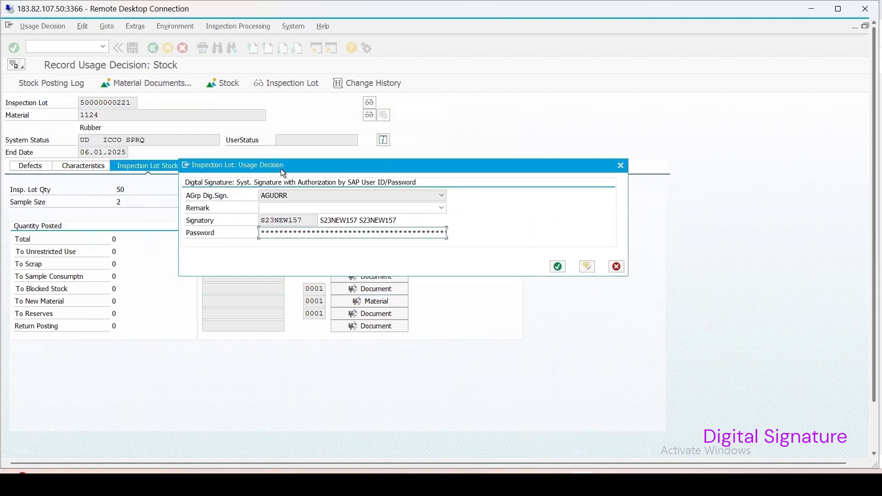
{"action": "left_click_drag", "start_coordinate": [283, 174], "coordinate": [303, 162]}
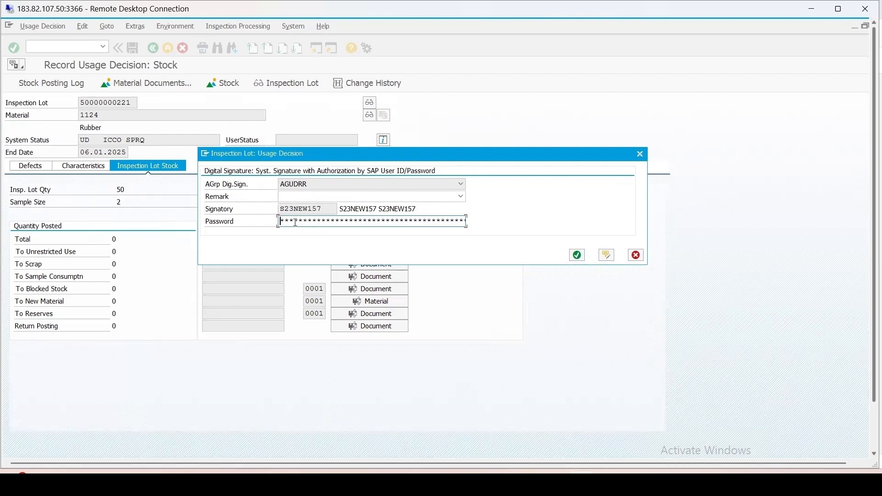
{"action": "type", "text": "***********"}
{"action": "key", "text": "Return"}
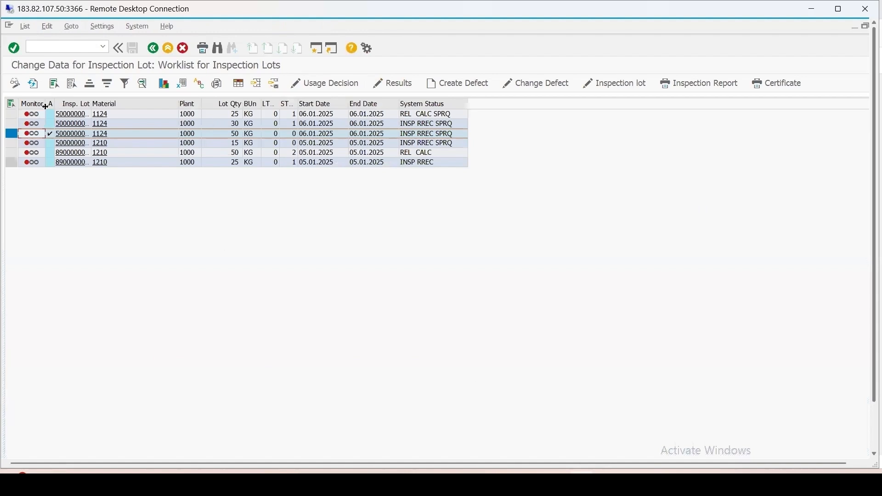
Step: Refresh the worklist of lots without a usage decision and return to the inspection lot selection
{"action": "left_click", "coordinate": [33, 84]}
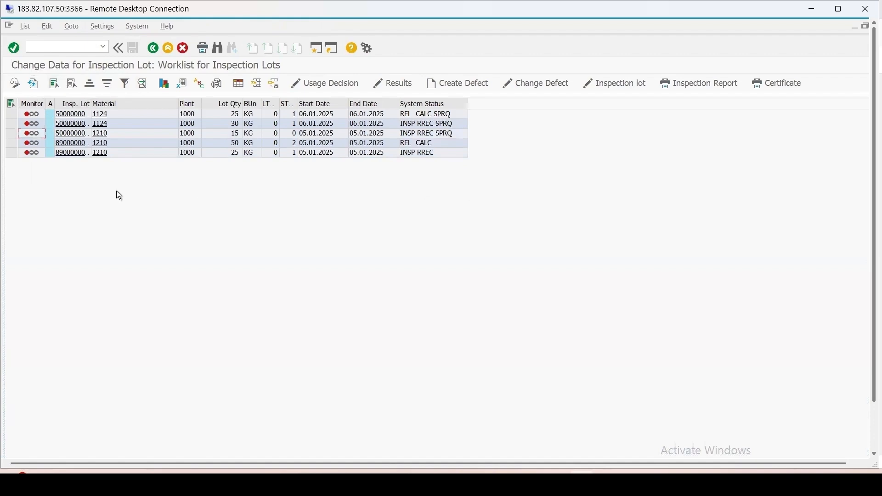
{"action": "left_click", "coordinate": [152, 48]}
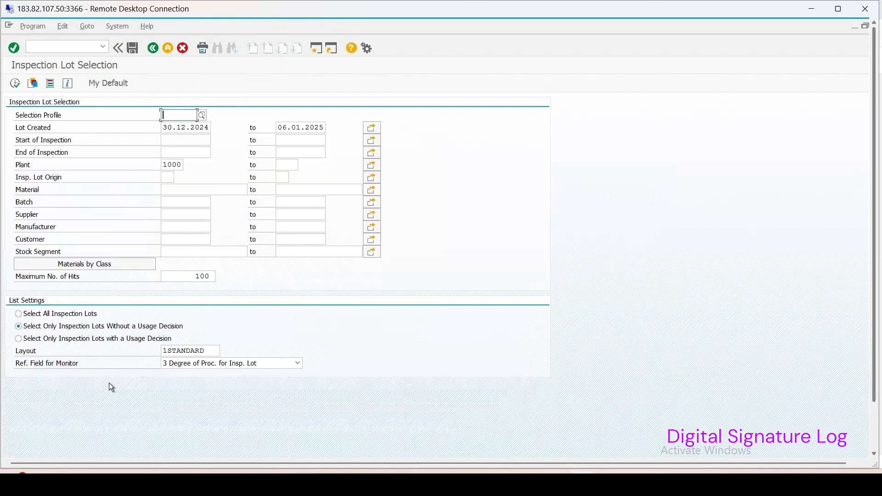
Step: List all inspection lots for plant 1000 and open the usage decision for the 50 kg lot of material 1124
{"action": "left_click", "coordinate": [34, 316]}
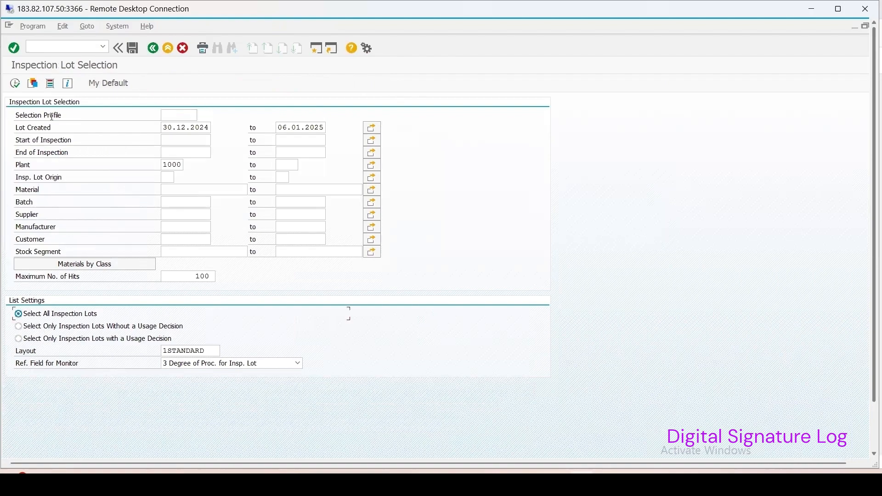
{"action": "left_click", "coordinate": [15, 85]}
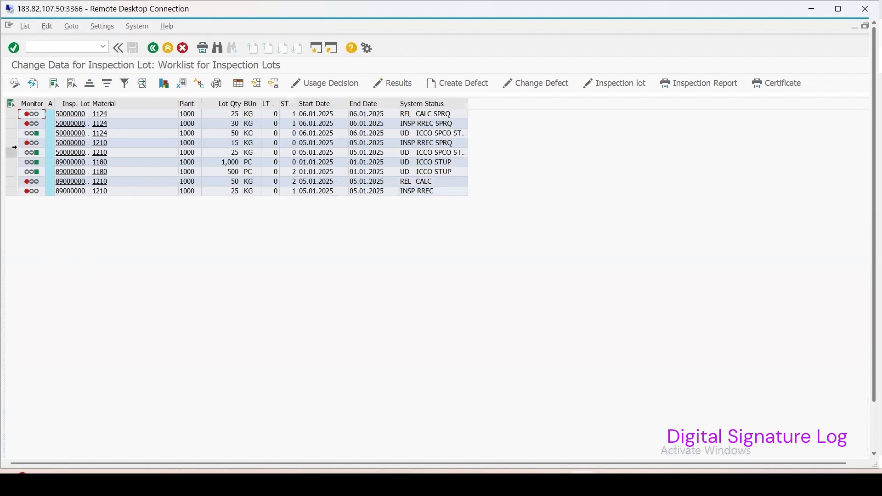
{"action": "left_click", "coordinate": [11, 133]}
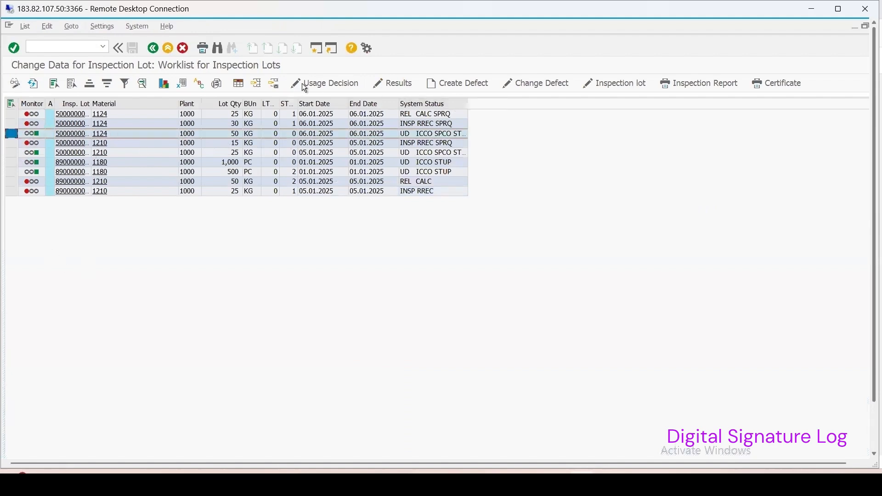
{"action": "left_click", "coordinate": [318, 86]}
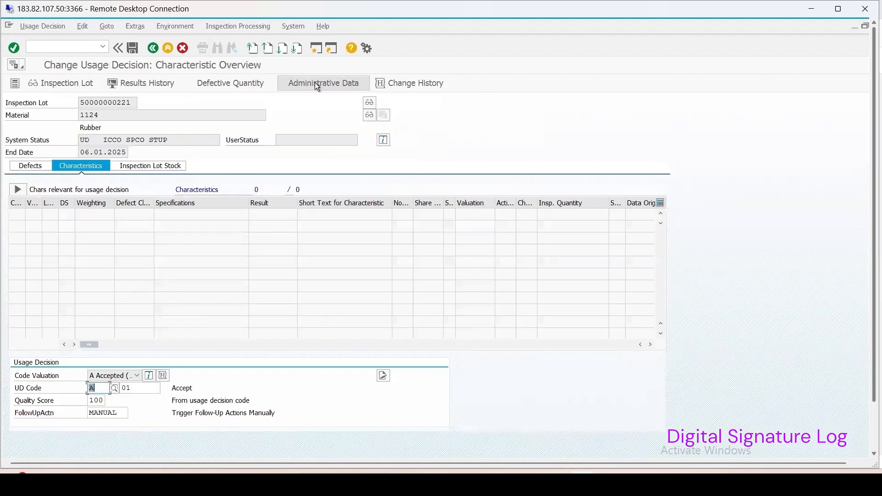
Step: Display the usage decision's digital signature record and check the signature entry for a comment
{"action": "left_click", "coordinate": [134, 26]}
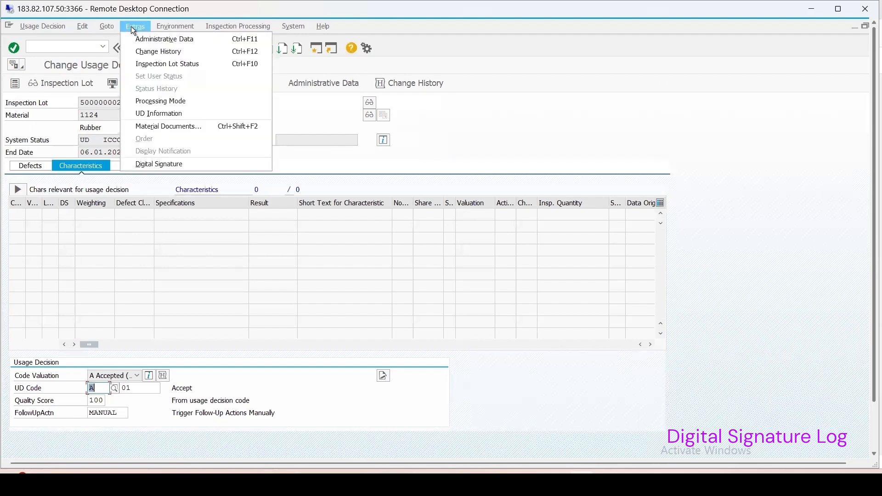
{"action": "left_click", "coordinate": [178, 170]}
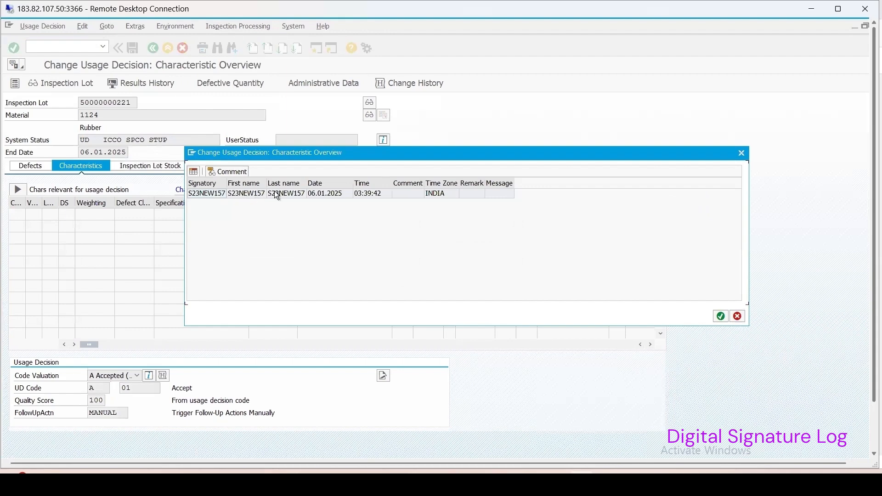
{"action": "left_click", "coordinate": [275, 193]}
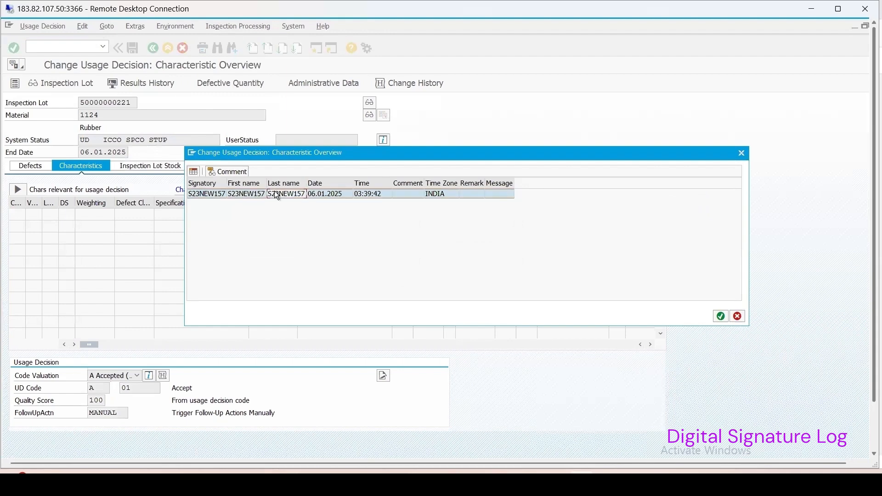
{"action": "left_click", "coordinate": [245, 195]}
{"action": "left_click", "coordinate": [222, 172]}
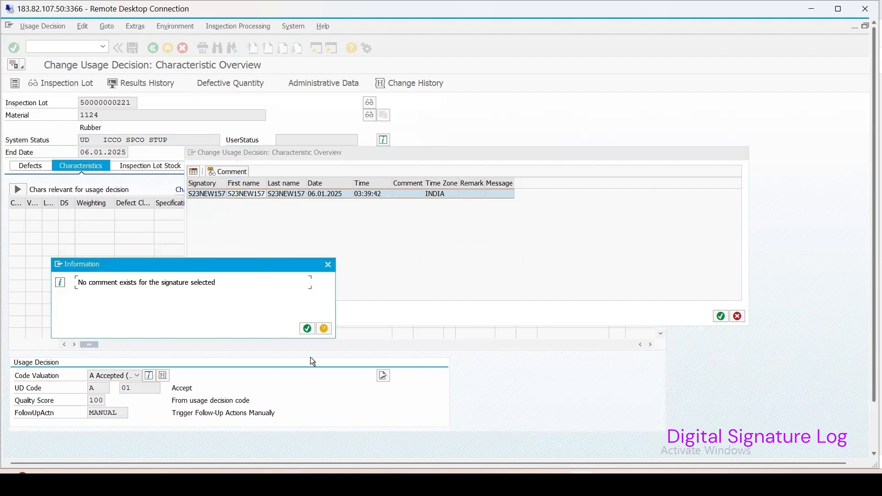
{"action": "left_click", "coordinate": [308, 329]}
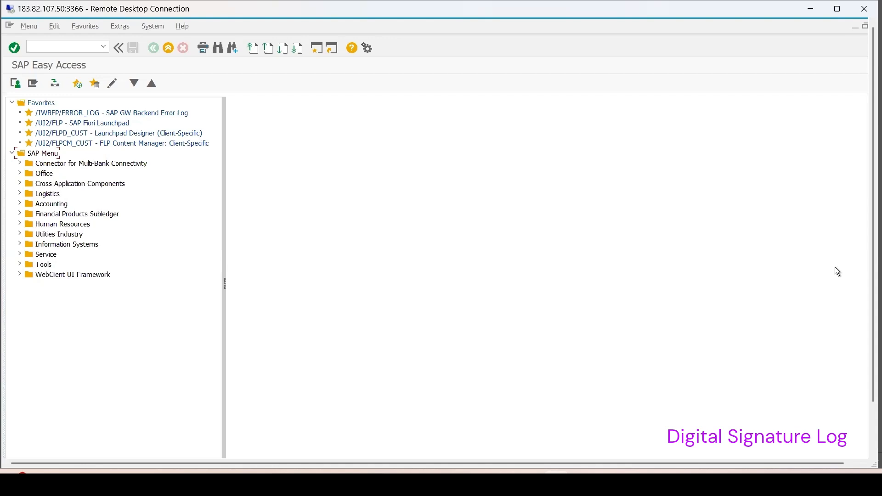
Step: Run transaction DSAL to display the digital signature logs for 06.01.2025 with all log classes included
{"action": "left_click", "coordinate": [104, 46]}
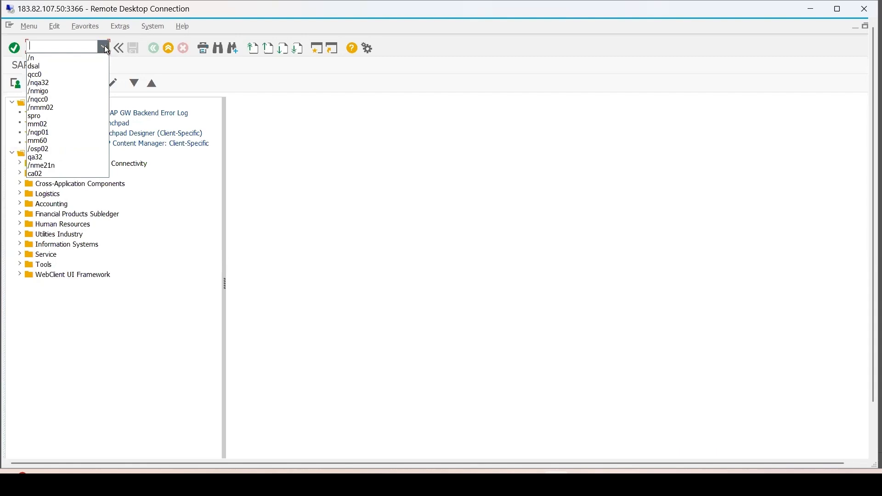
{"action": "left_click", "coordinate": [76, 68]}
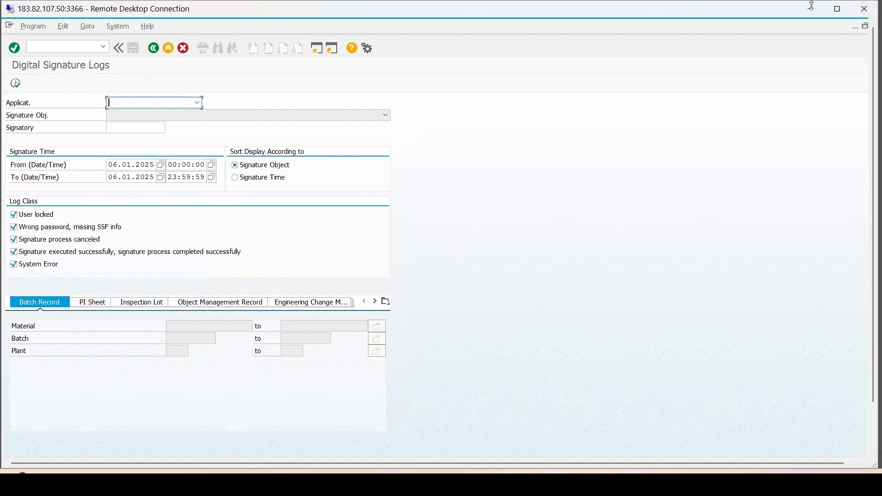
{"action": "left_click", "coordinate": [20, 83]}
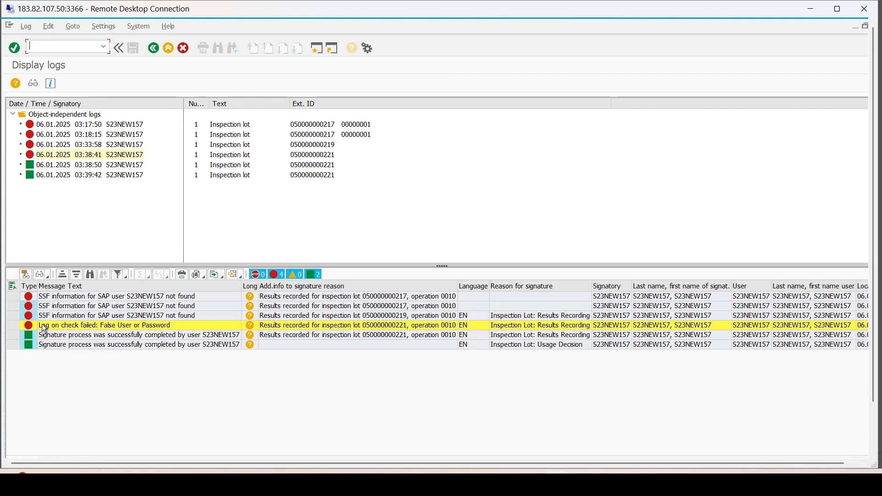
Step: Examine the long text and technical details of the usage decision's signature log message, including its environment information
{"action": "double_click", "coordinate": [98, 346]}
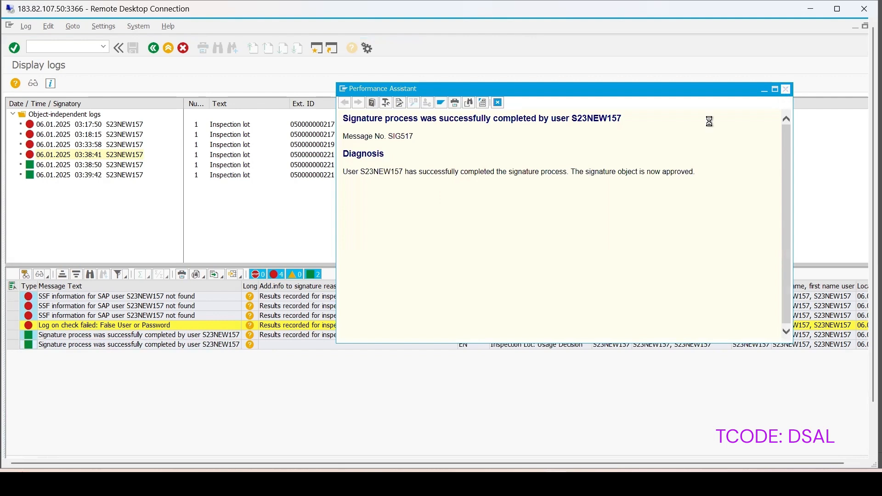
{"action": "left_click", "coordinate": [786, 90]}
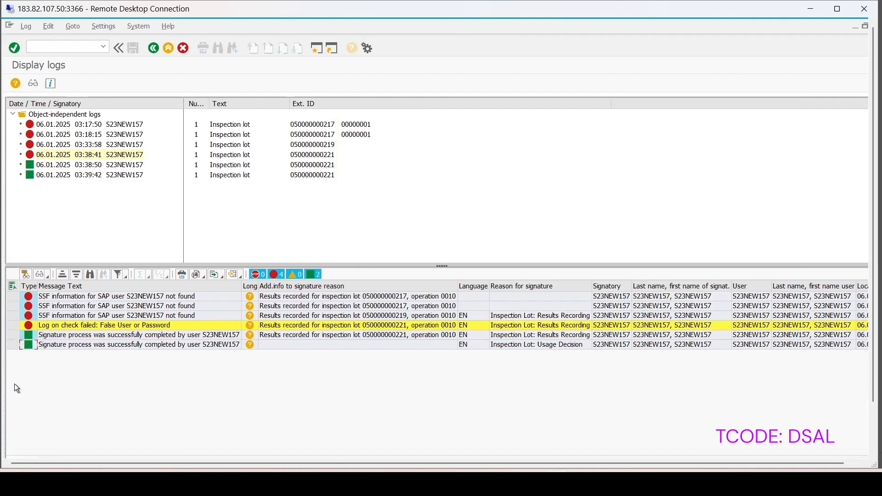
{"action": "left_click", "coordinate": [12, 345]}
{"action": "left_click", "coordinate": [40, 275]}
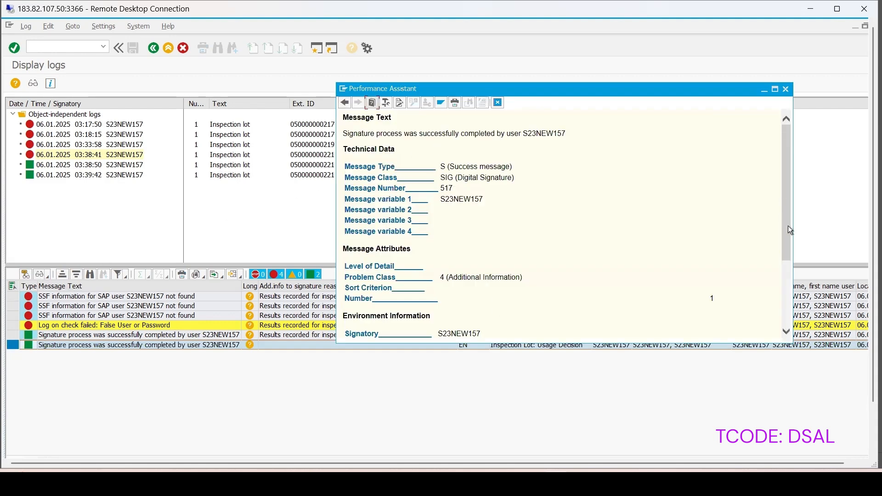
{"action": "left_click_drag", "start_coordinate": [788, 225], "coordinate": [787, 281]}
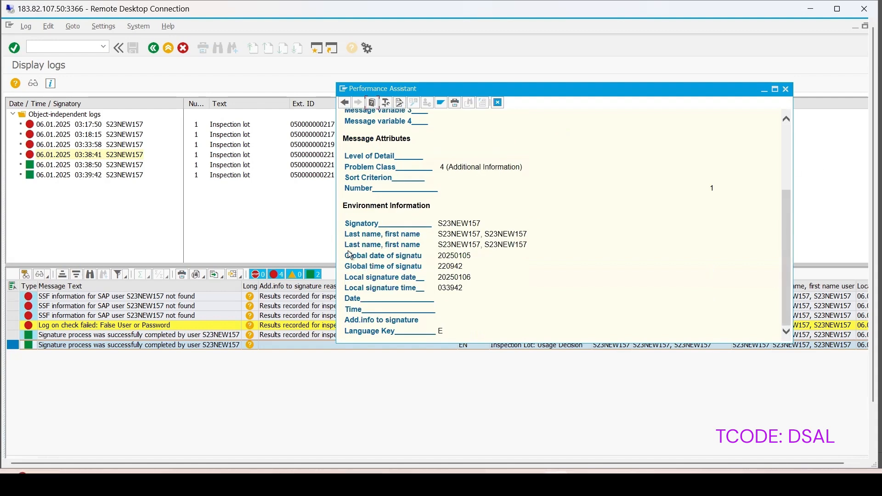
{"action": "left_click", "coordinate": [786, 89]}
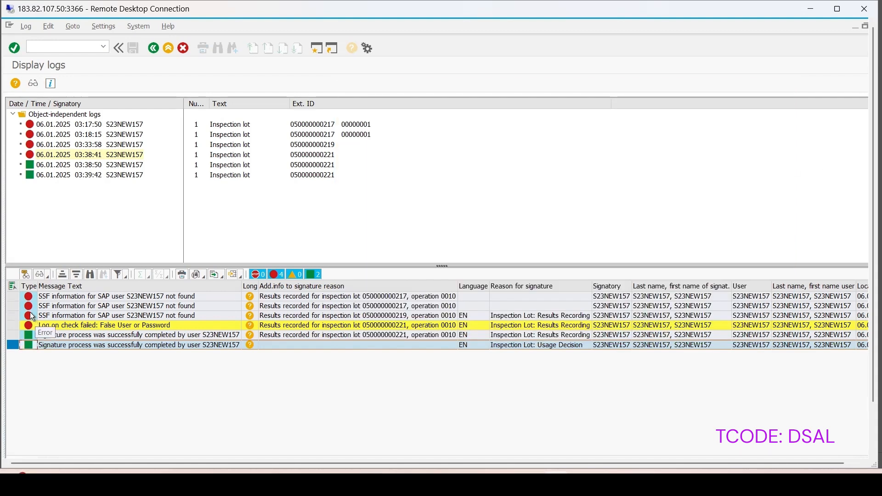
Step: Examine the technical details and environment information of the second missing-SSF-information error in the signature log
{"action": "left_click", "coordinate": [14, 306]}
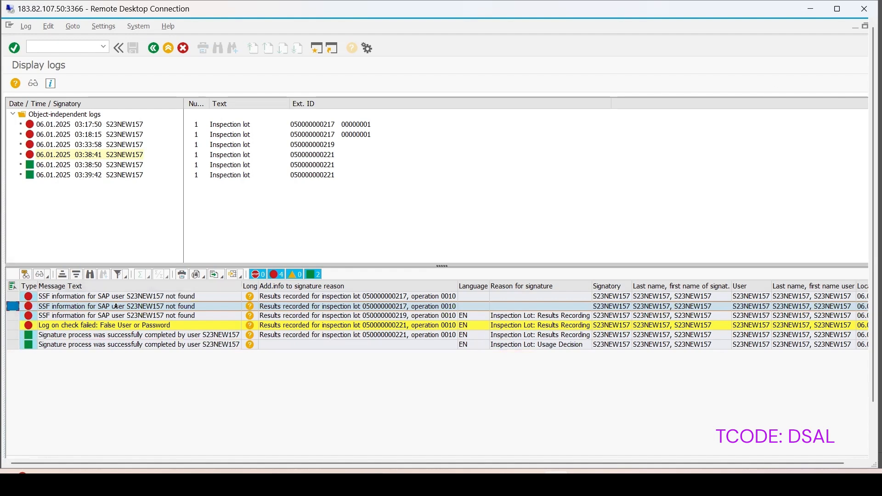
{"action": "left_click", "coordinate": [44, 277]}
{"action": "left_click", "coordinate": [40, 275]}
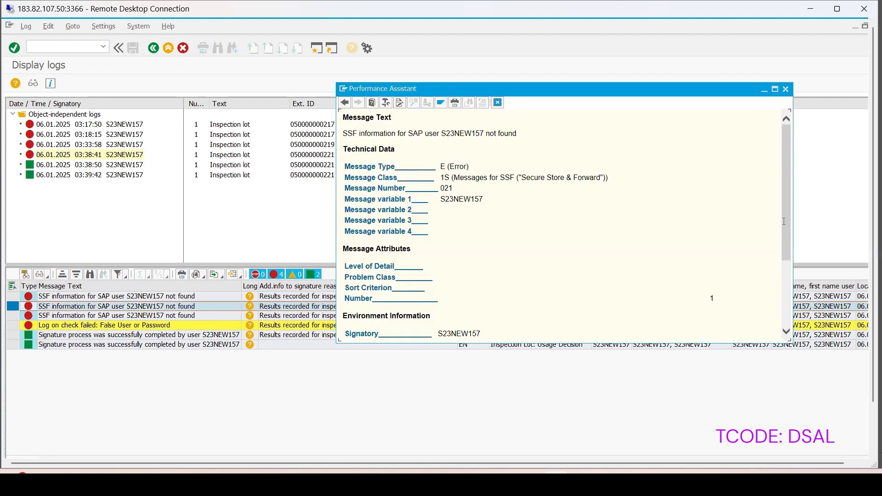
{"action": "scroll", "coordinate": [787, 269], "scroll_direction": "down", "scroll_amount": 5}
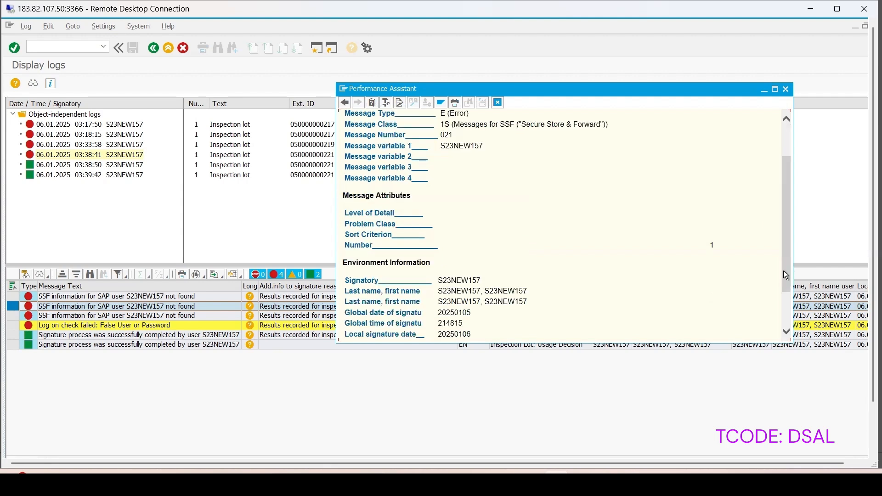